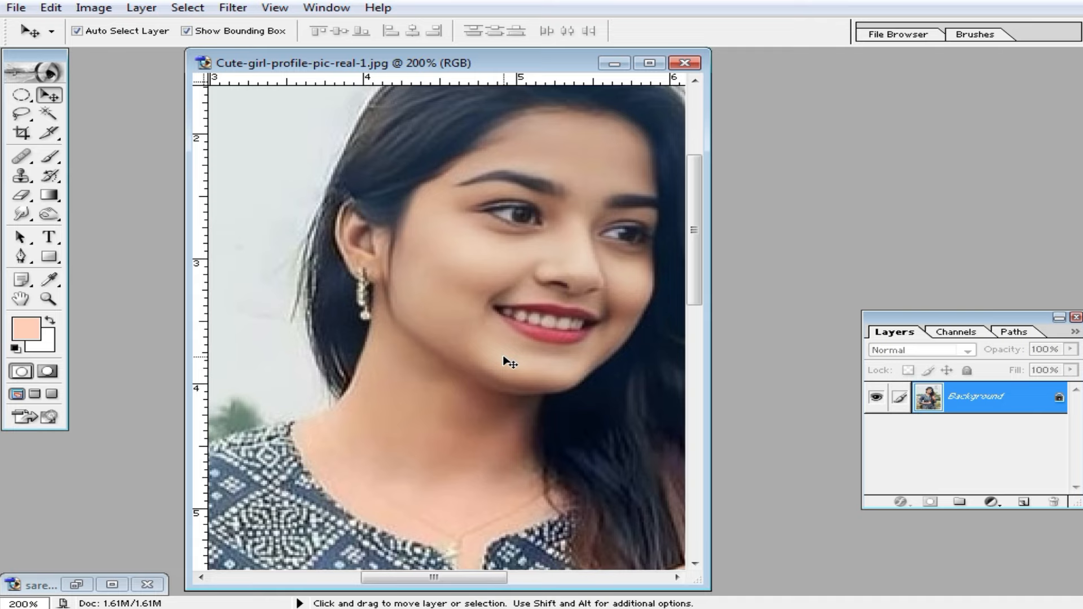
Open the PSD version of the saree psd file alongside the full view of the woman's portrait photo.
left_click(503, 356, "alt")
left_click(503, 356, "alt")
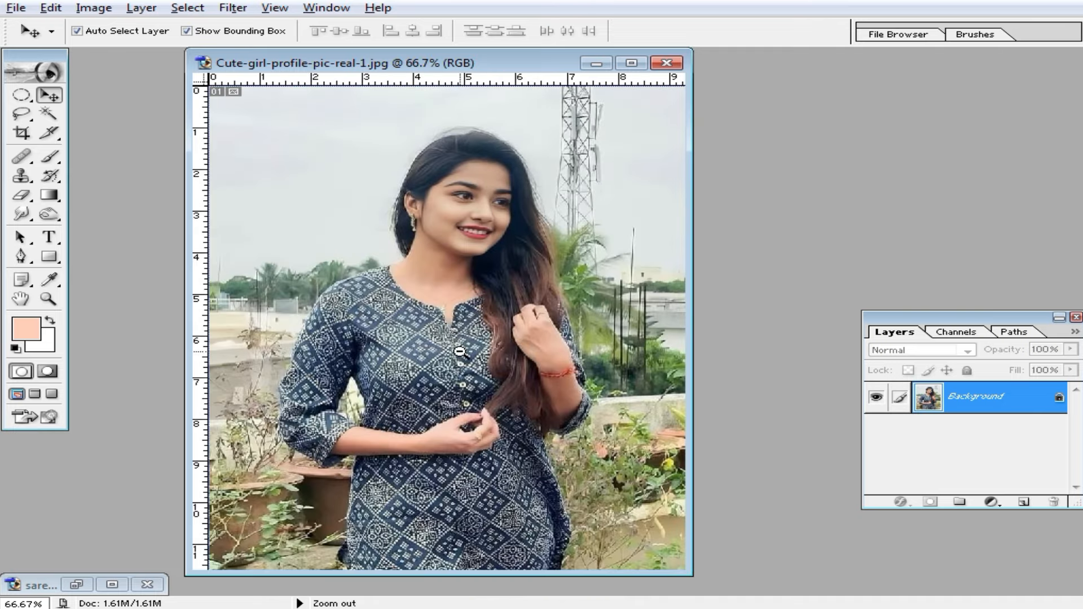
left_click_drag(506, 70, 425, 53)
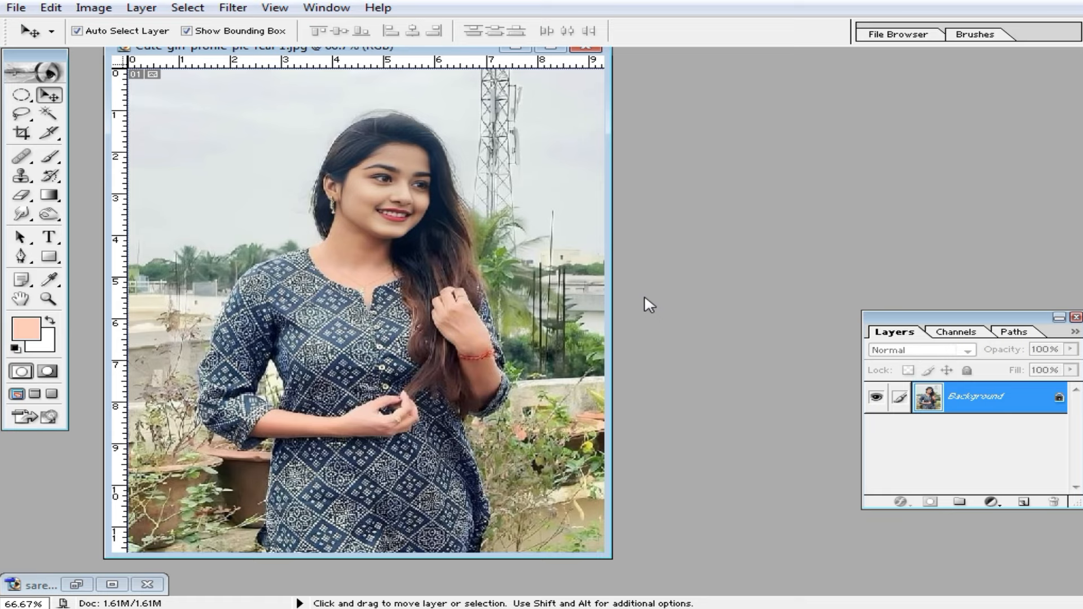
double_click(776, 267)
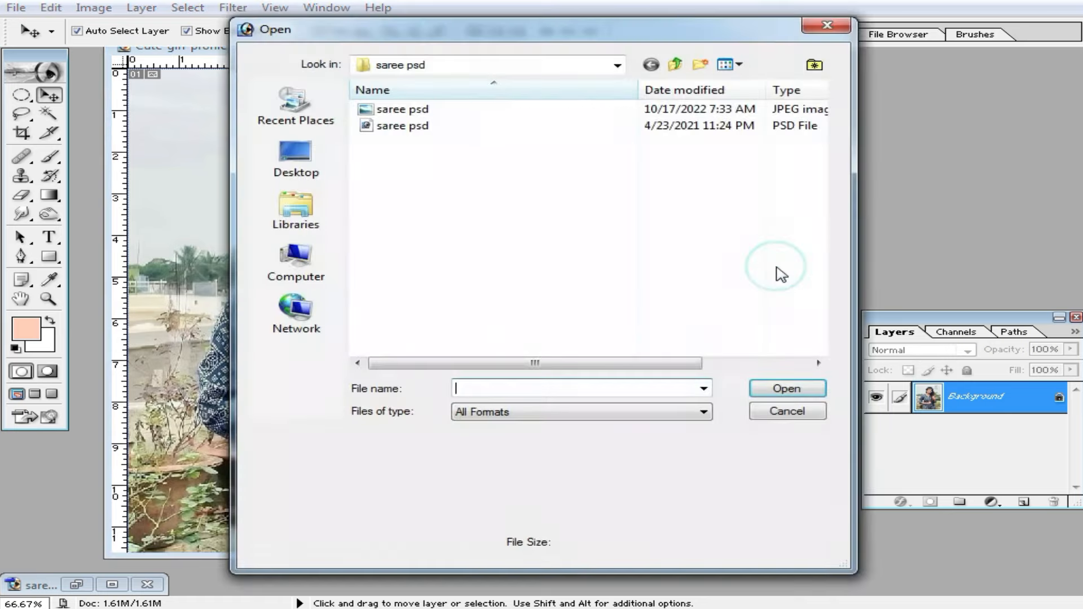
left_click(402, 126)
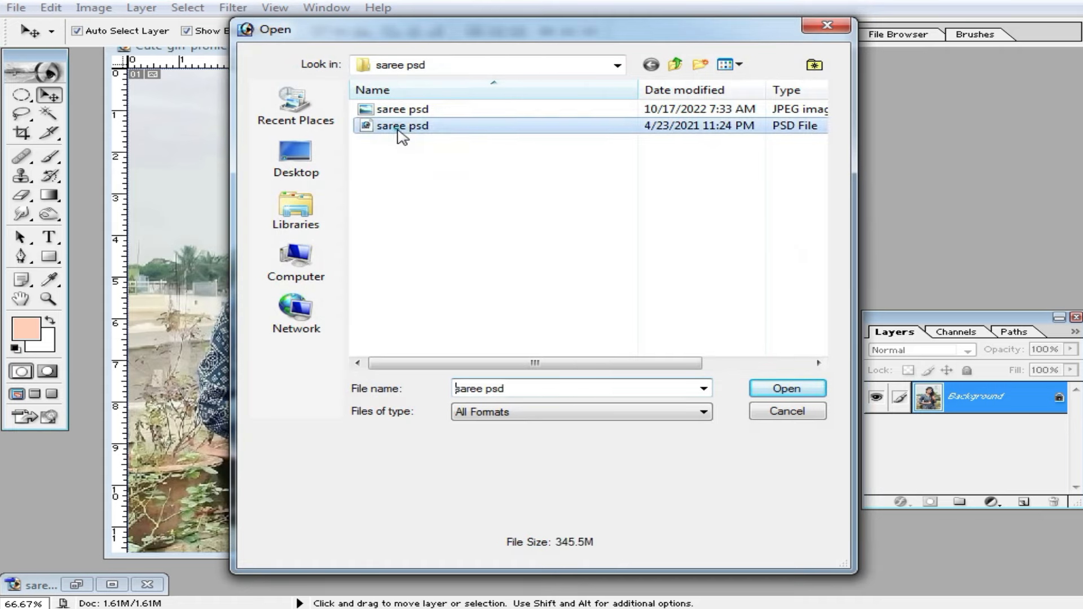
double_click(402, 126)
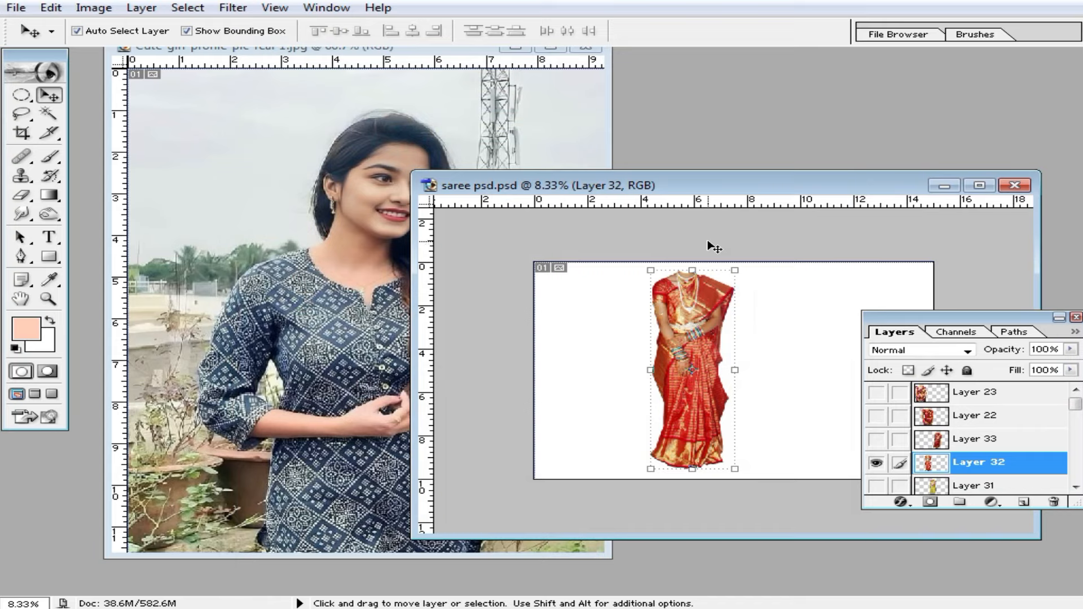
Preview the different outfit layers in the saree document by toggling their visibility one at a time.
left_click_drag(793, 189, 678, 121)
left_click(876, 393)
left_click(876, 393)
left_click(875, 416)
left_click(874, 416)
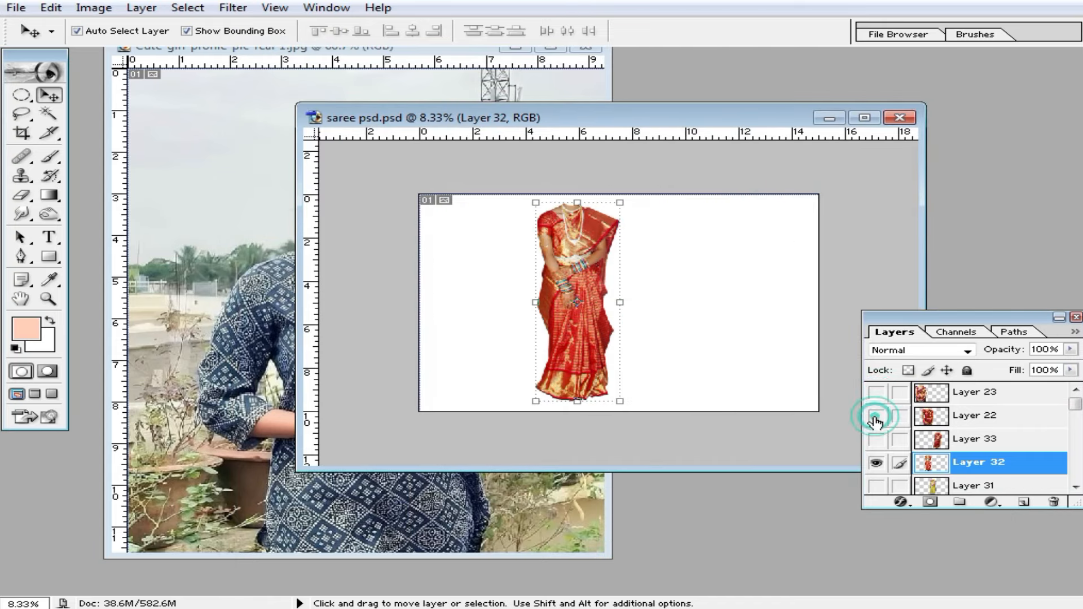
left_click(877, 440)
left_click(877, 439)
scroll(880, 443, "down", 1)
left_click(878, 439)
left_click(878, 438)
left_click(877, 416)
left_click(878, 417)
left_click(878, 462)
left_click(878, 461)
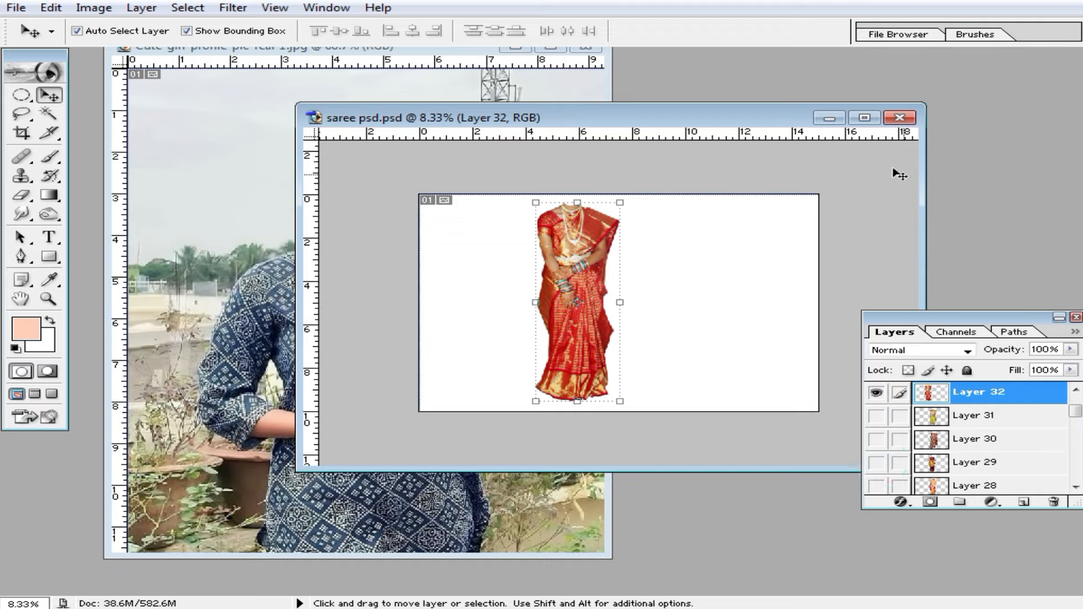
Close the saree document and reopen it from the saree psd PSD file.
left_click(904, 119)
left_click(551, 231)
double_click(713, 259)
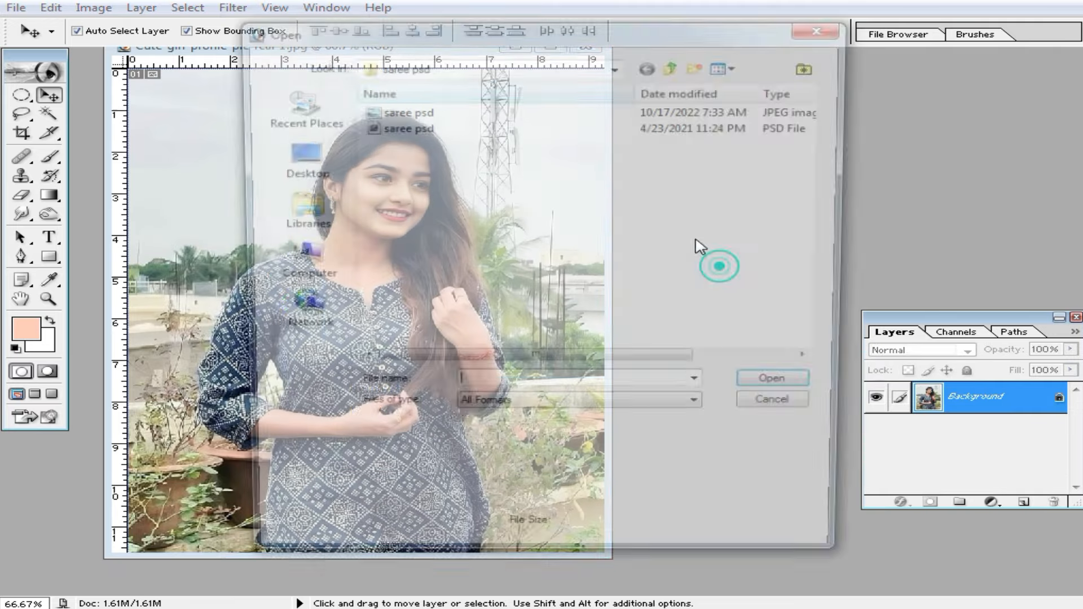
double_click(397, 125)
left_click_drag(398, 72, 510, 114)
left_click_drag(643, 228, 655, 237)
Hide Layer 33, shift the red saree on Layer 32 slightly sideways and keep the portrait photo in view.
left_click(876, 439)
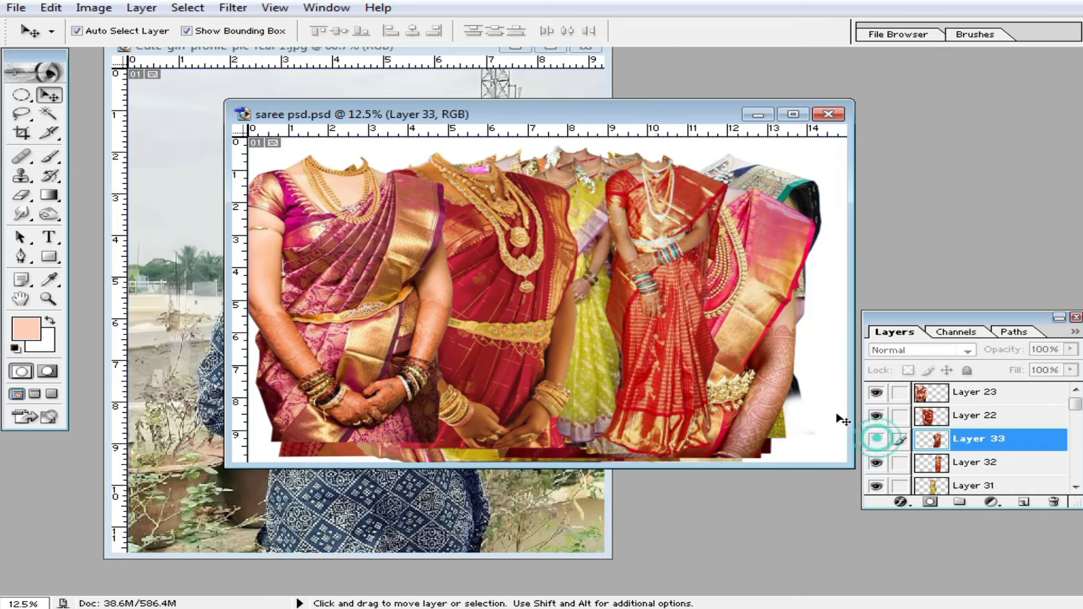
left_click_drag(502, 254, 676, 239)
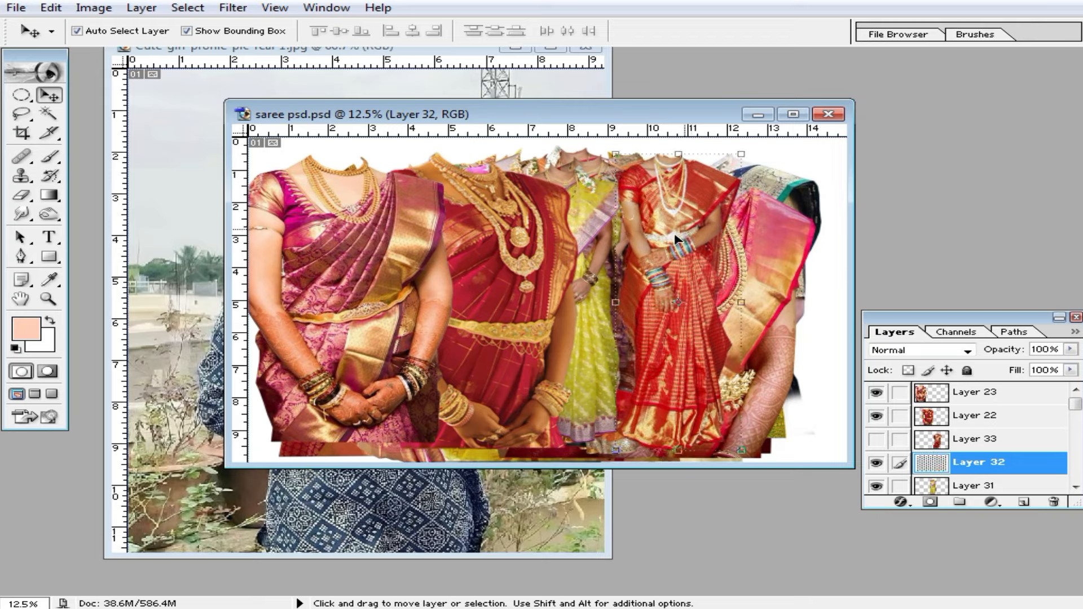
left_click_drag(632, 120, 939, 88)
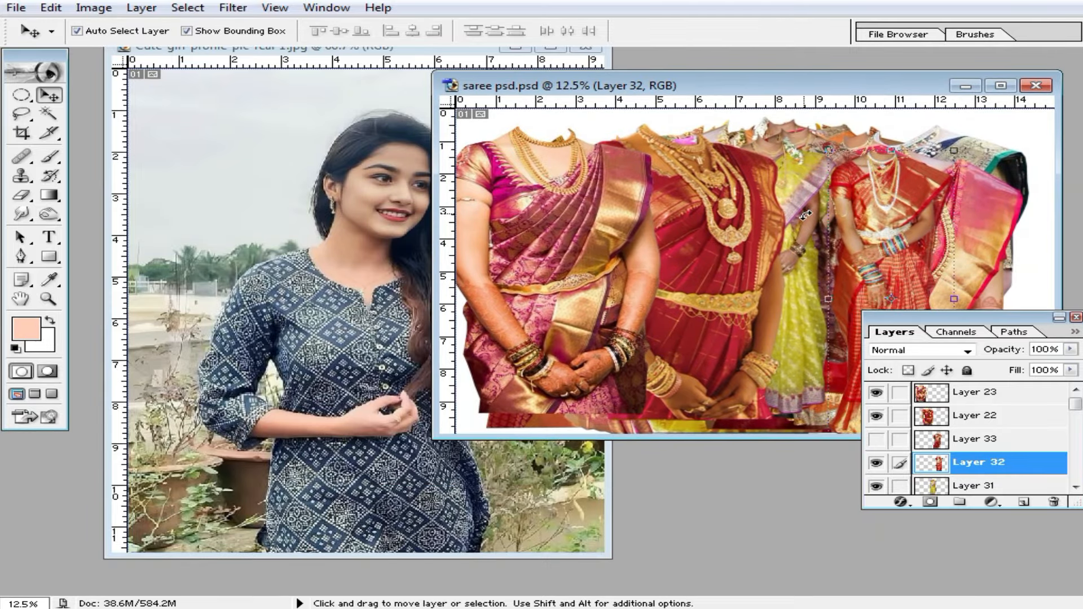
Create a new RGB document with white contents from a preset page size.
key("ctrl+n")
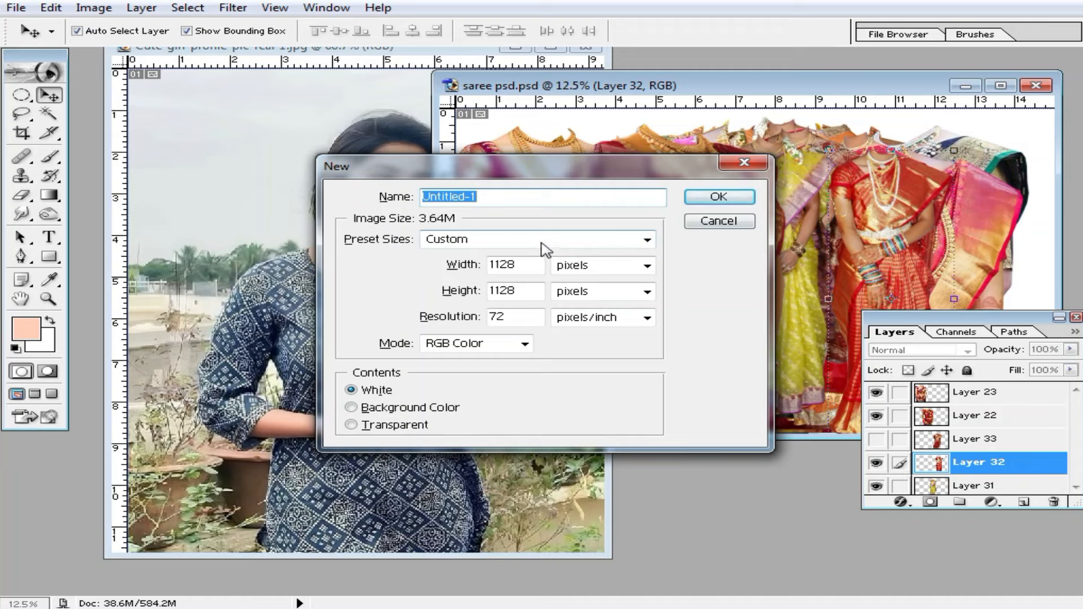
left_click(545, 248)
left_click(480, 356)
left_click(717, 206)
Copy the red saree from Layer 32 into the new document, then minimize the saree source and place the new document beside the portrait.
left_click(898, 198)
left_click_drag(897, 197, 284, 237)
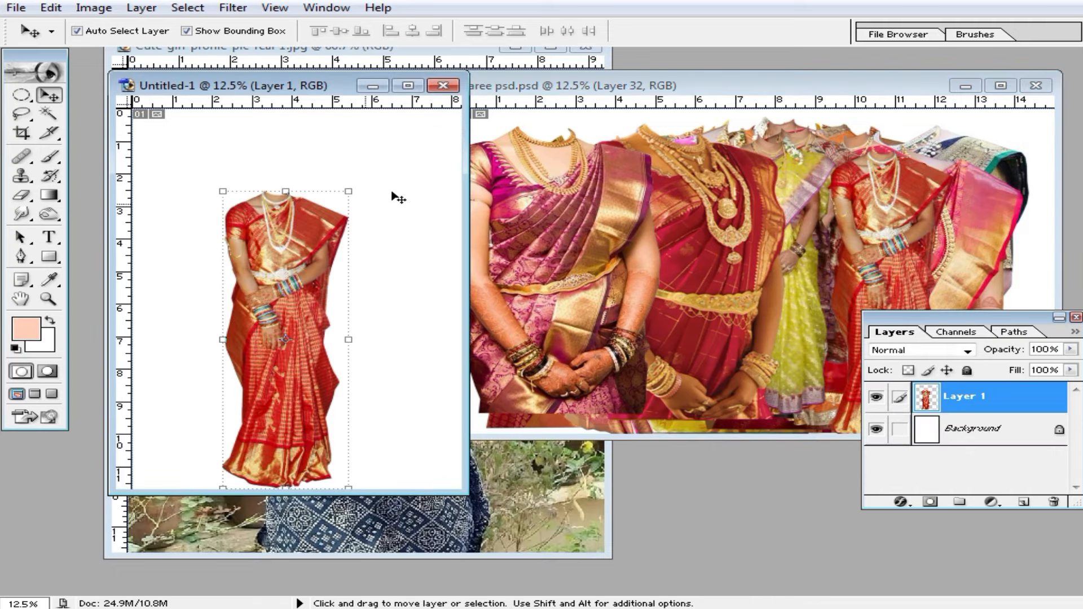
left_click_drag(344, 88, 692, 96)
left_click(965, 85)
left_click(354, 241)
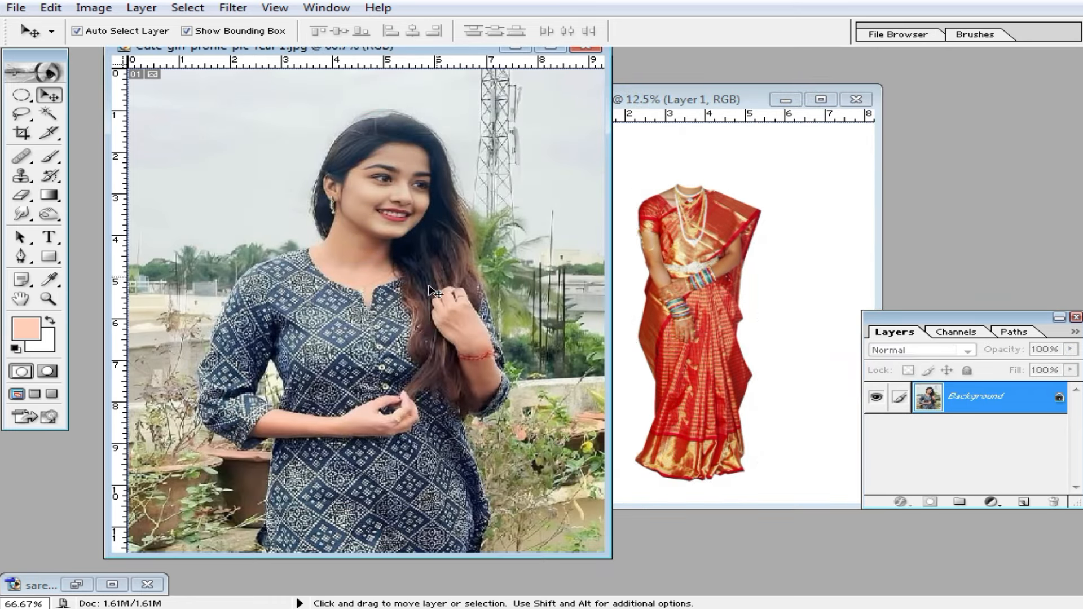
left_click(697, 252)
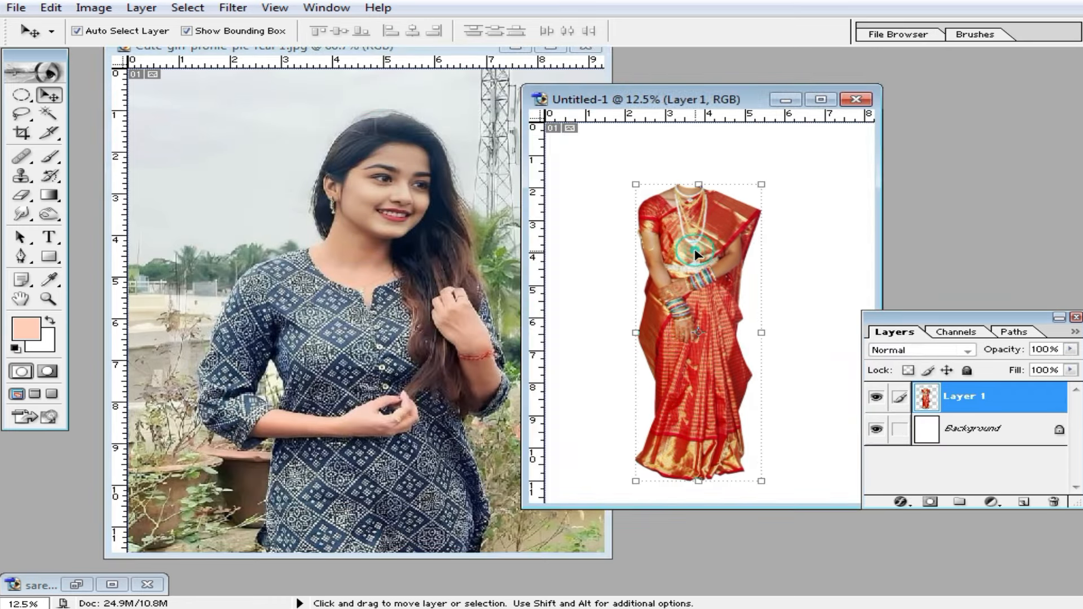
left_click(391, 261)
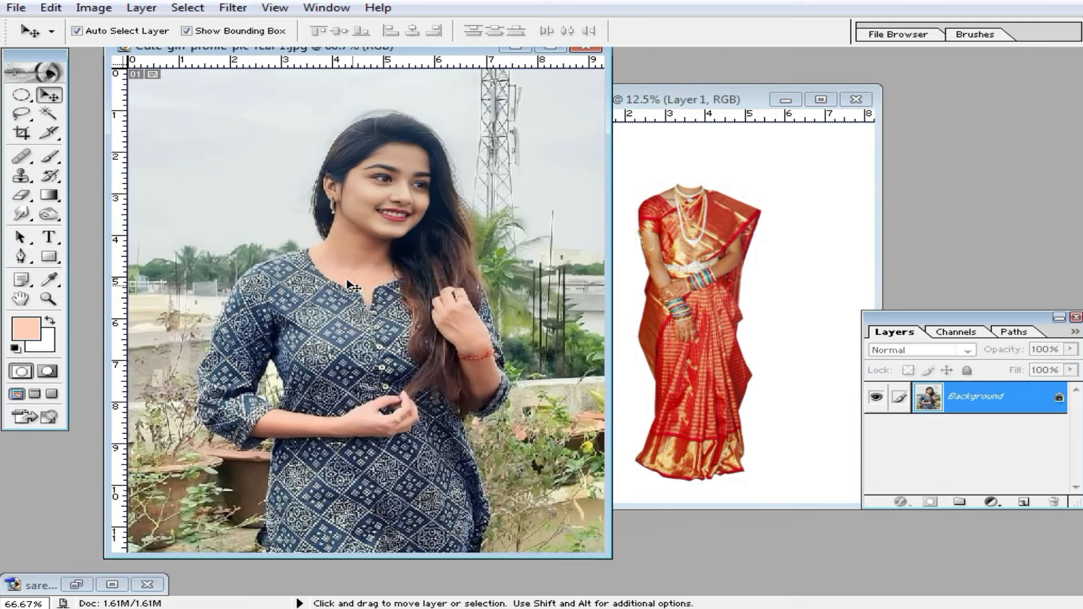
Select the woman's head and shoulders with an elliptical marquee and copy the selection into the new saree document.
left_click(23, 97)
left_click_drag(23, 97, 82, 106)
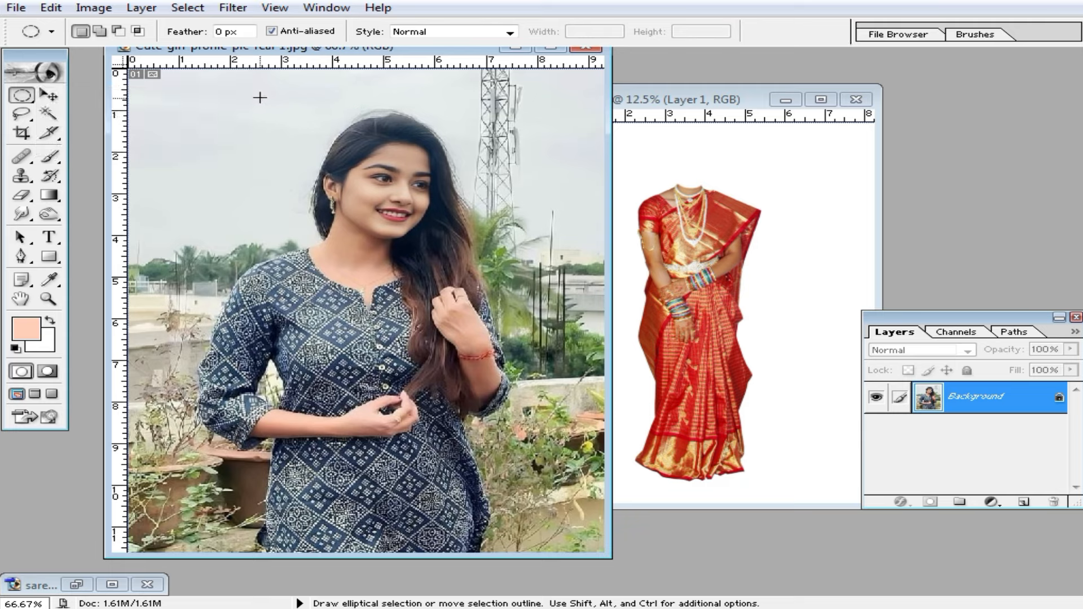
left_click_drag(253, 89, 529, 361)
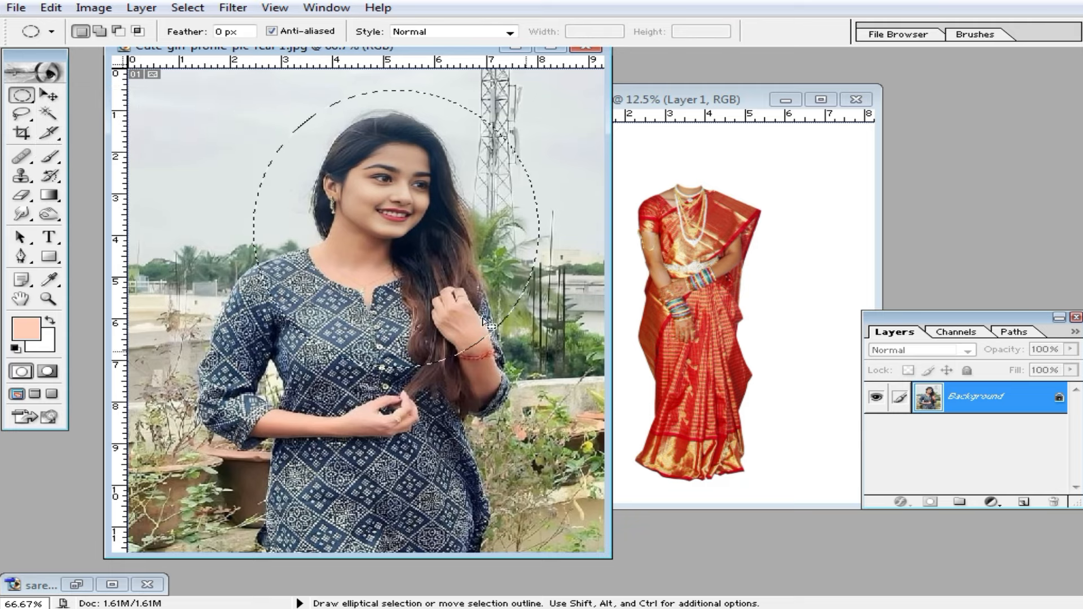
left_click(48, 95)
left_click_drag(432, 211, 738, 129)
Place the portrait layer beneath the saree layer and position the woman's head above the saree's neck.
double_click(701, 106)
left_click(544, 181)
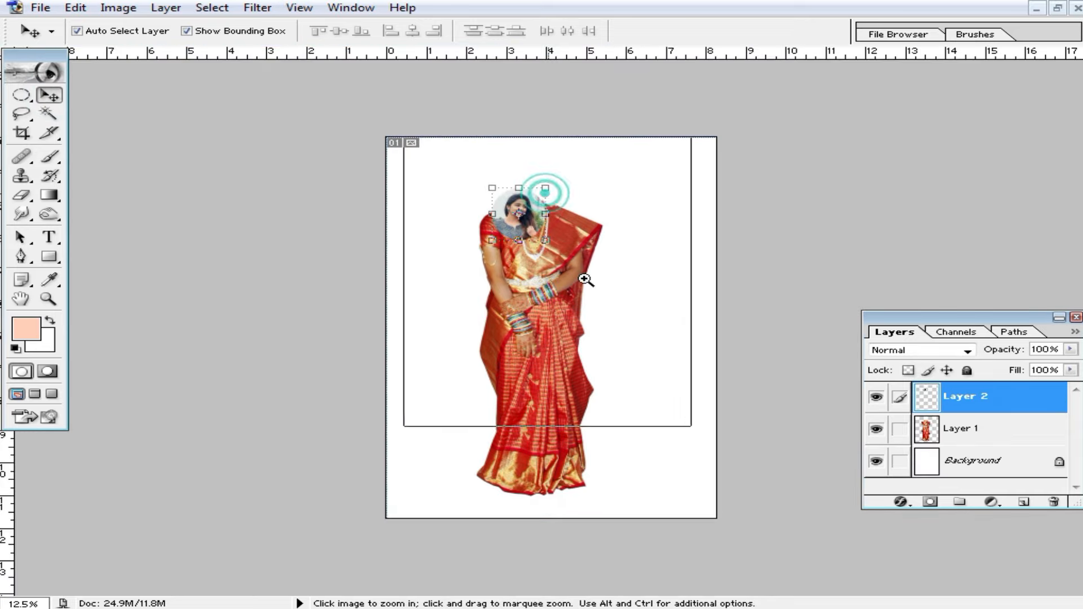
left_click(511, 236)
left_click(510, 235)
left_click_drag(429, 236, 505, 260)
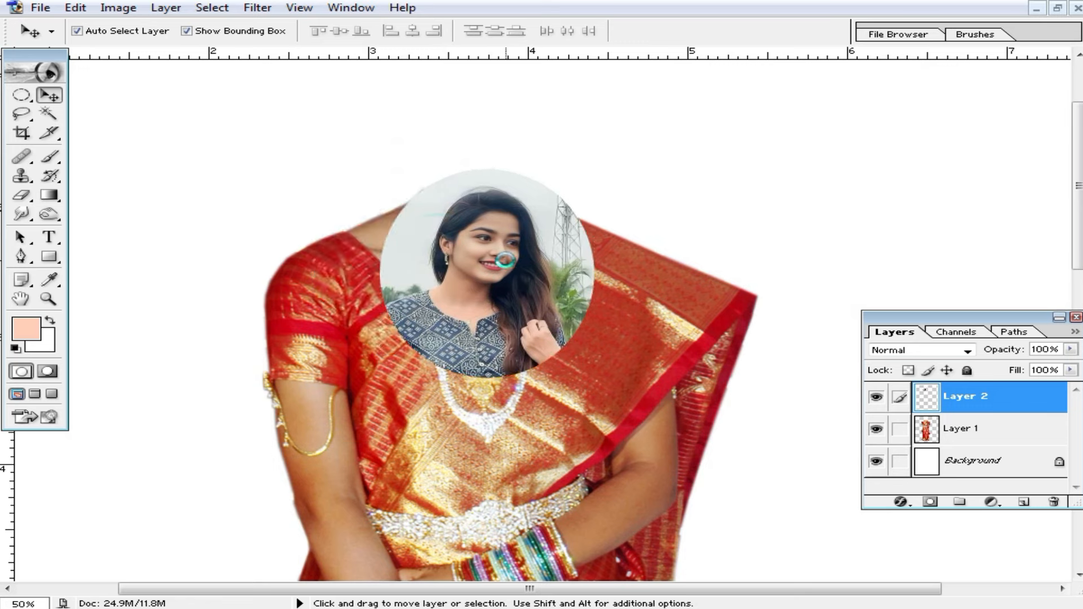
mouse_move(976, 433)
left_mouse_down()
mouse_move(958, 431)
mouse_move(977, 381)
mouse_move(966, 445)
left_mouse_up()
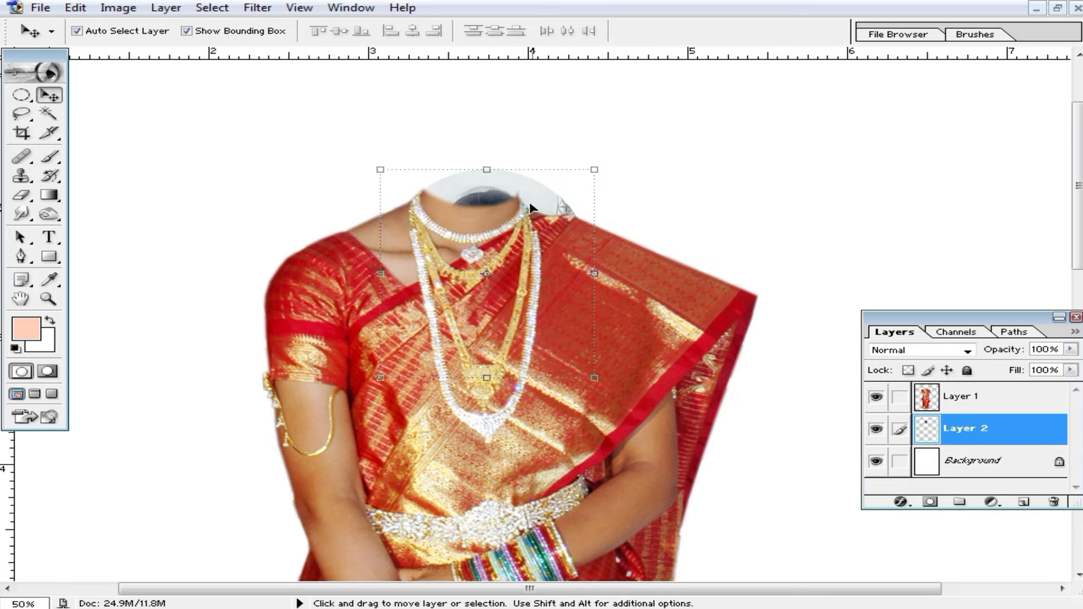
left_click_drag(530, 208, 508, 141)
Scale the saree layer proportionally to 76.5% and move it lower on the page.
key("ctrl+minus")
key("ctrl+minus")
key("ctrl+minus")
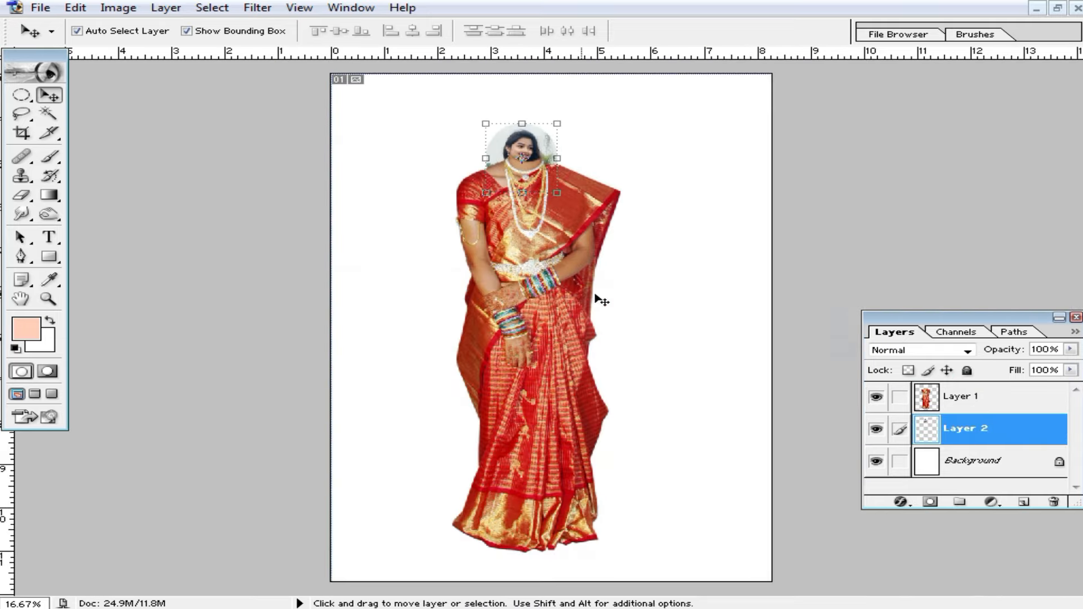
key("ctrl+minus")
key("ctrl+plus")
left_click(542, 362)
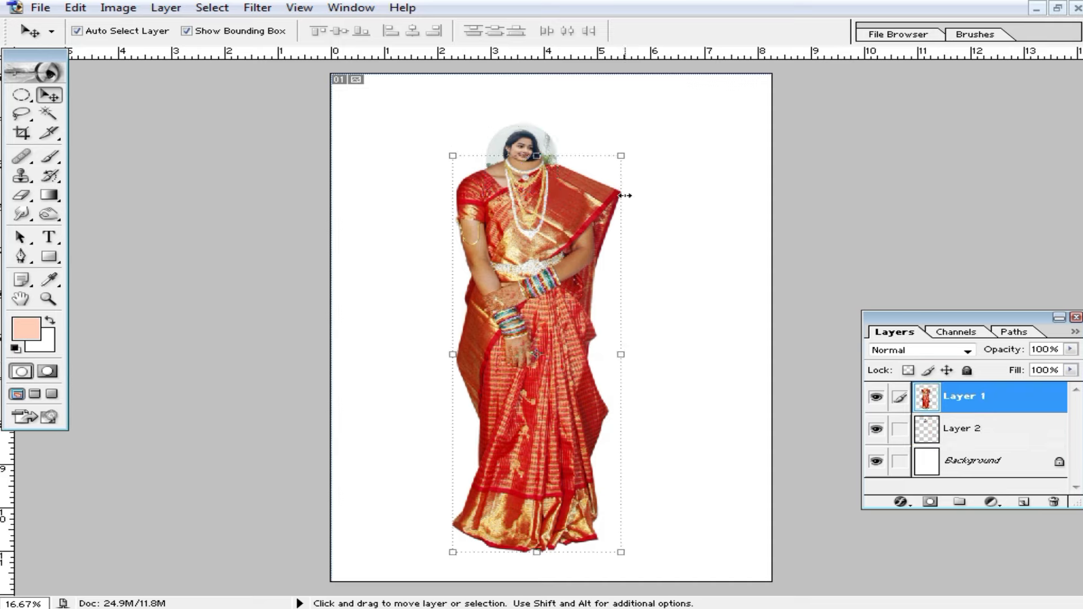
left_click_drag(623, 153, 600, 202)
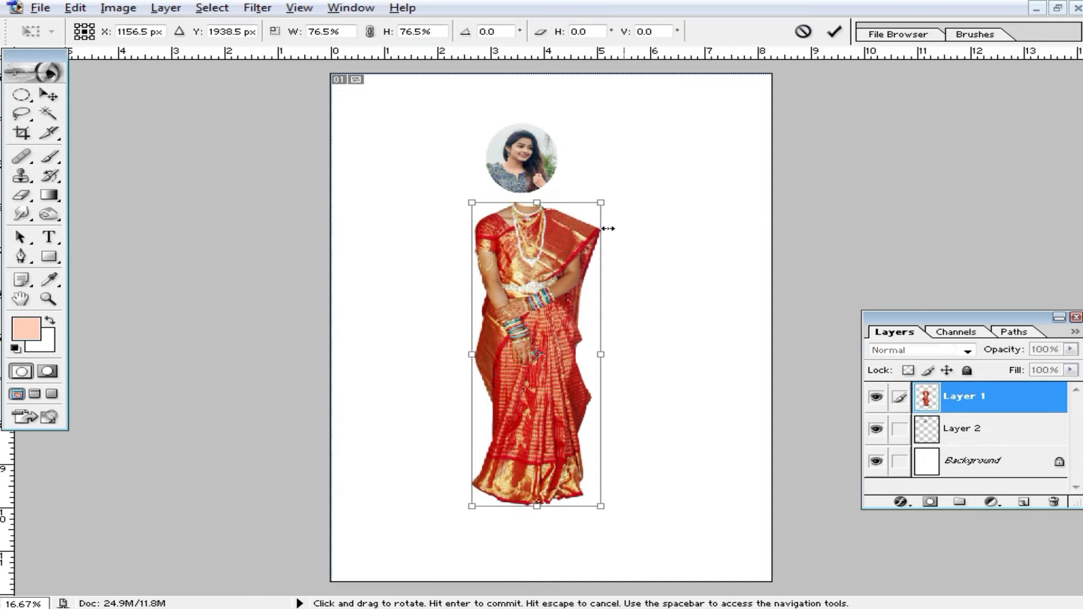
double_click(564, 268)
left_click_drag(562, 268, 563, 303)
Move the portrait cutout down to the saree's neck and enlarge it proportionally to suit the body.
key("z")
left_click(574, 262)
left_click_drag(494, 189, 498, 247)
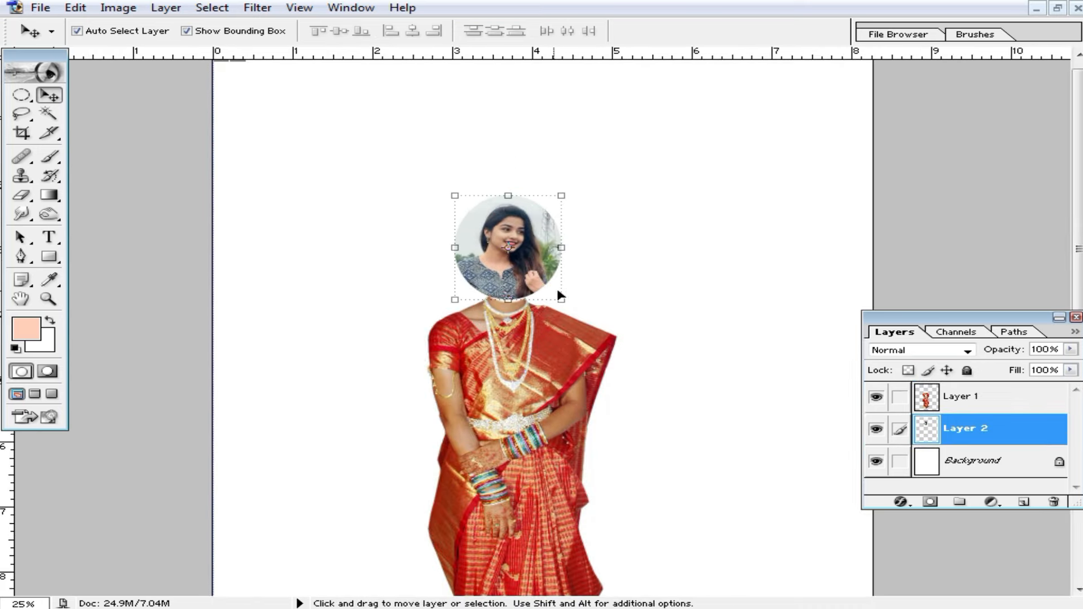
left_click_drag(563, 295, 612, 361)
double_click(531, 271)
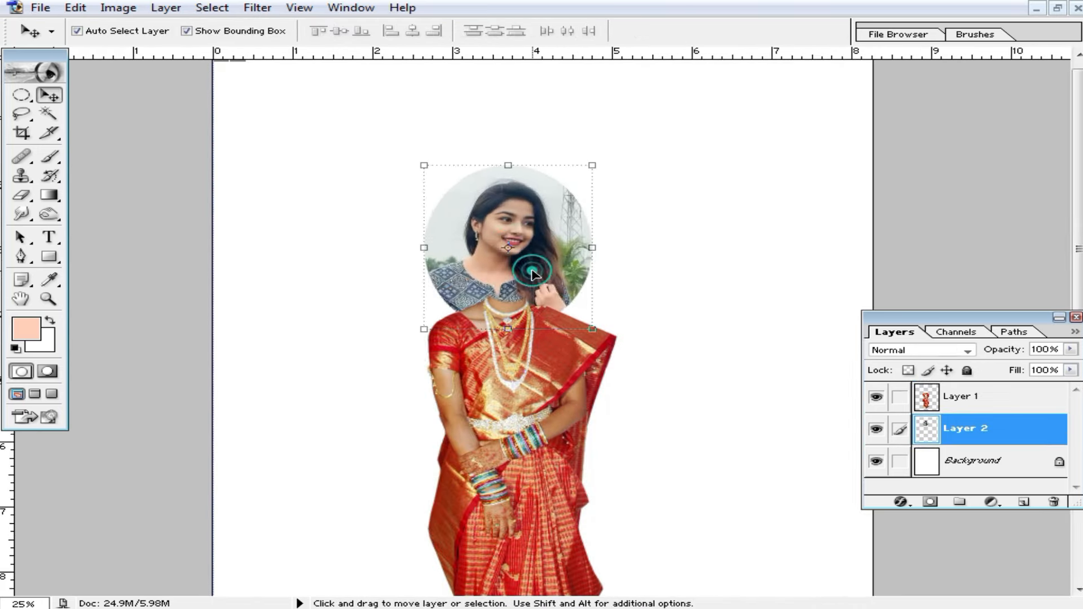
Rotate the portrait layer about 17° counterclockwise and shift it so the woman's neck lines up with the necklace.
left_click(556, 318, "ctrl")
left_click(556, 319, "ctrl")
left_click(519, 358, "ctrl")
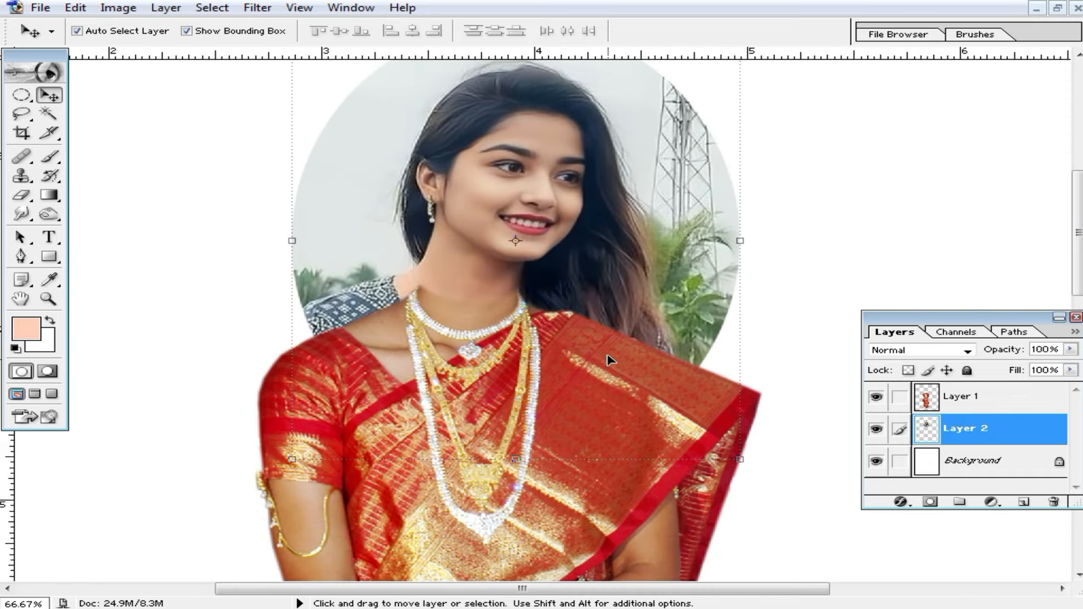
left_click_drag(749, 471, 873, 429)
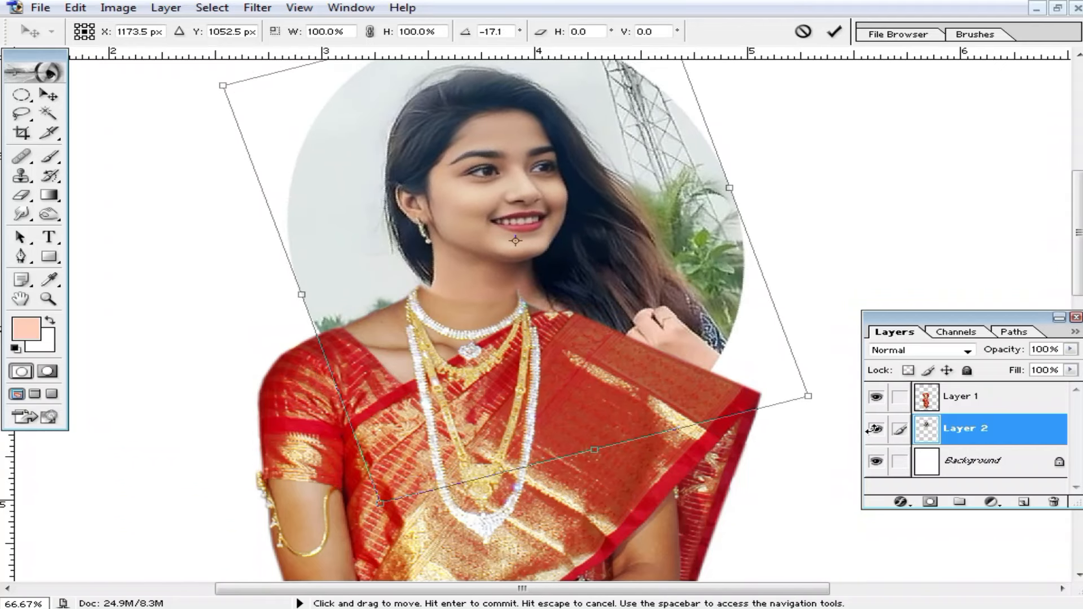
key("Return")
left_click_drag(536, 252, 524, 270)
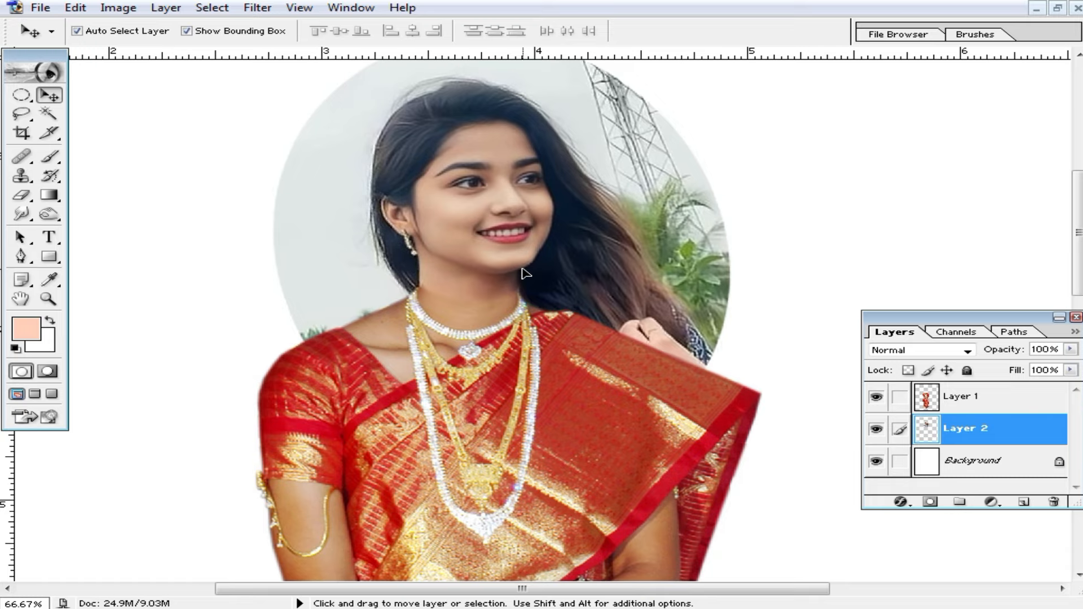
Nudge the portrait layer slightly down so the woman's neck blends into the saree's neck above the necklace.
key("ctrl+minus")
key("ctrl+minus")
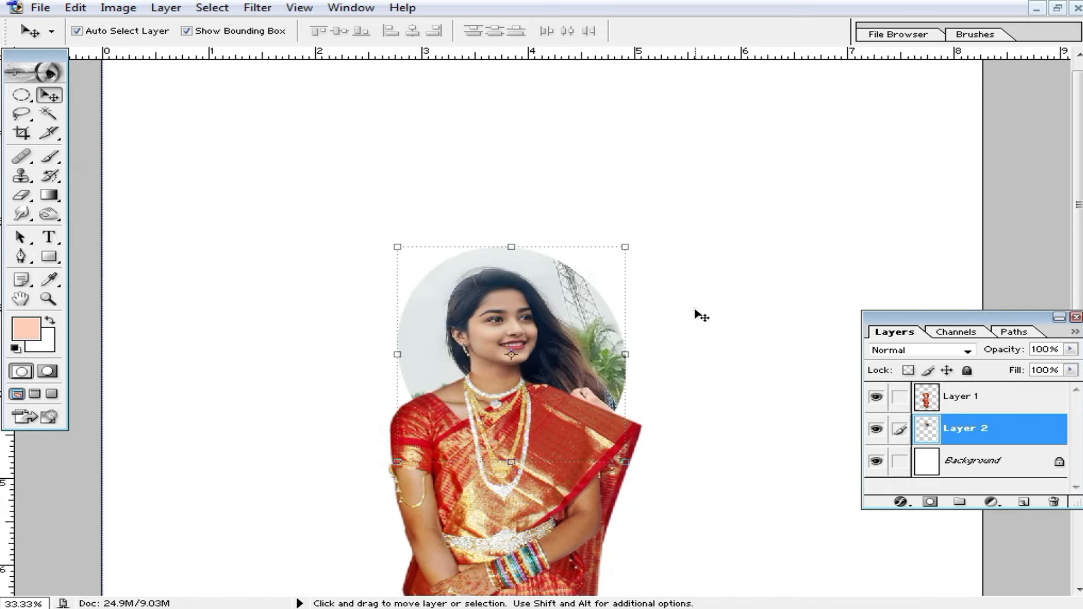
left_click(701, 316)
scroll(540, 423, "down", 2)
key("ctrl+space")
left_click(508, 324)
left_click(610, 284)
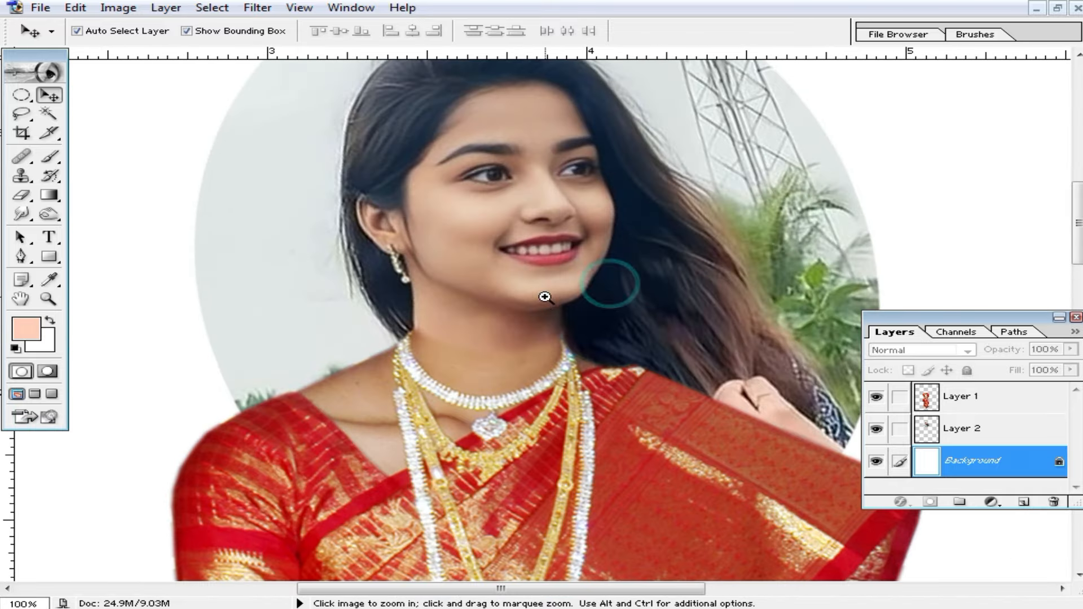
left_click(524, 326)
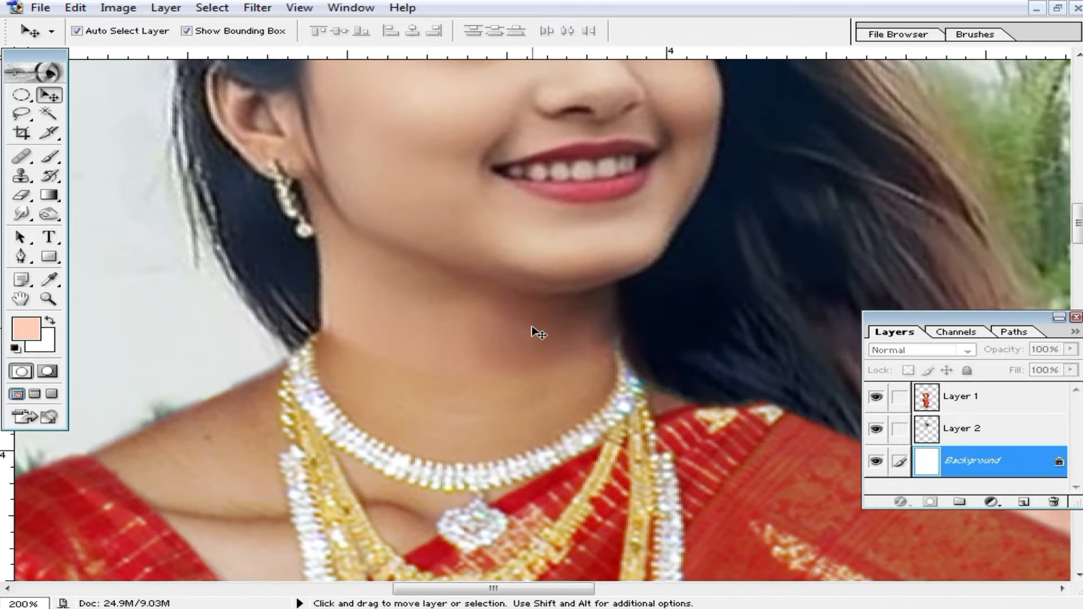
left_click(500, 305)
left_click_drag(485, 296, 490, 309)
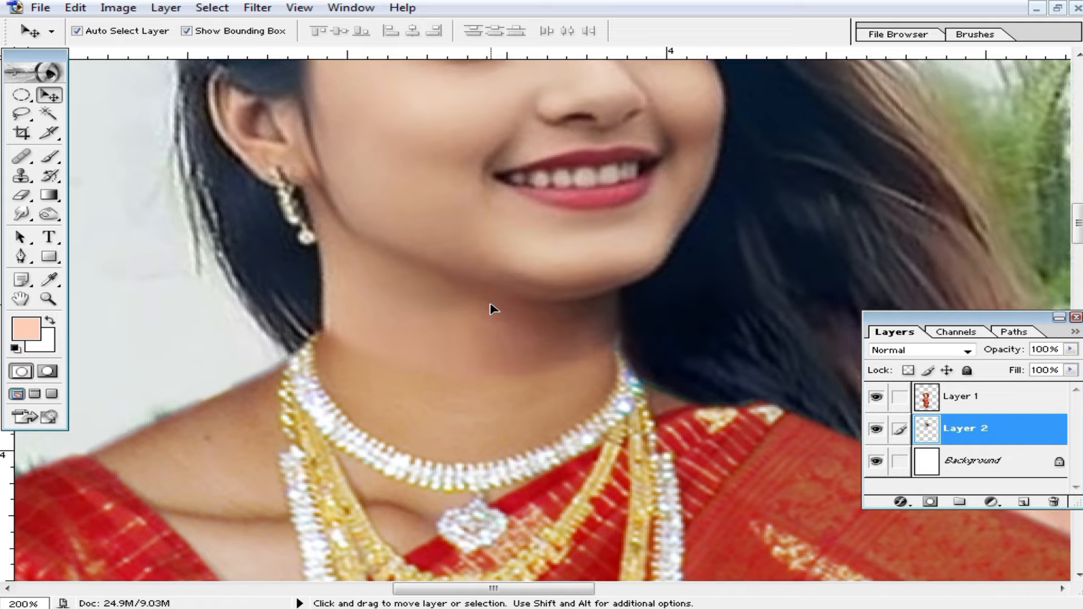
left_click(486, 305, "ctrl+alt")
left_click(510, 307, "ctrl+alt")
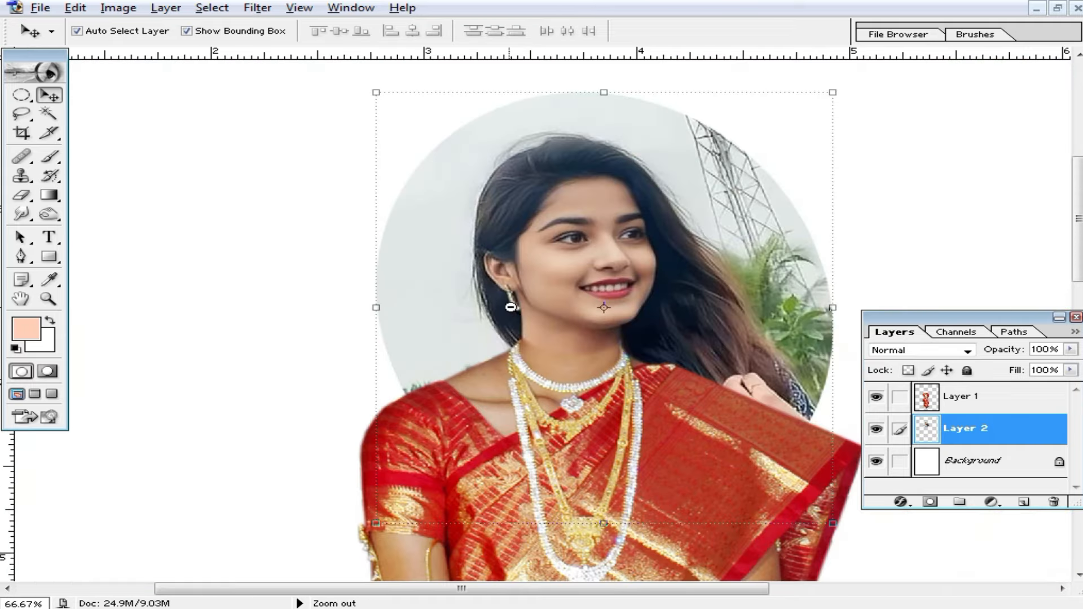
left_click(486, 321, "ctrl")
left_click(490, 321, "ctrl")
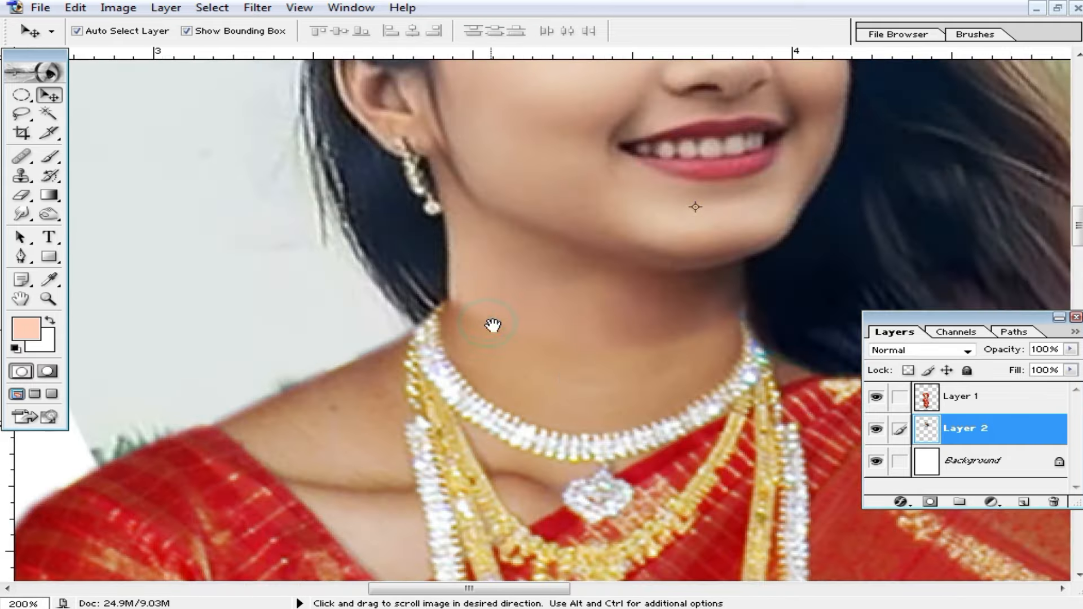
Erase the saree layer's own neck skin above the necklace with a 35 px eraser to expose the portrait's neck.
left_click(617, 383, "ctrl")
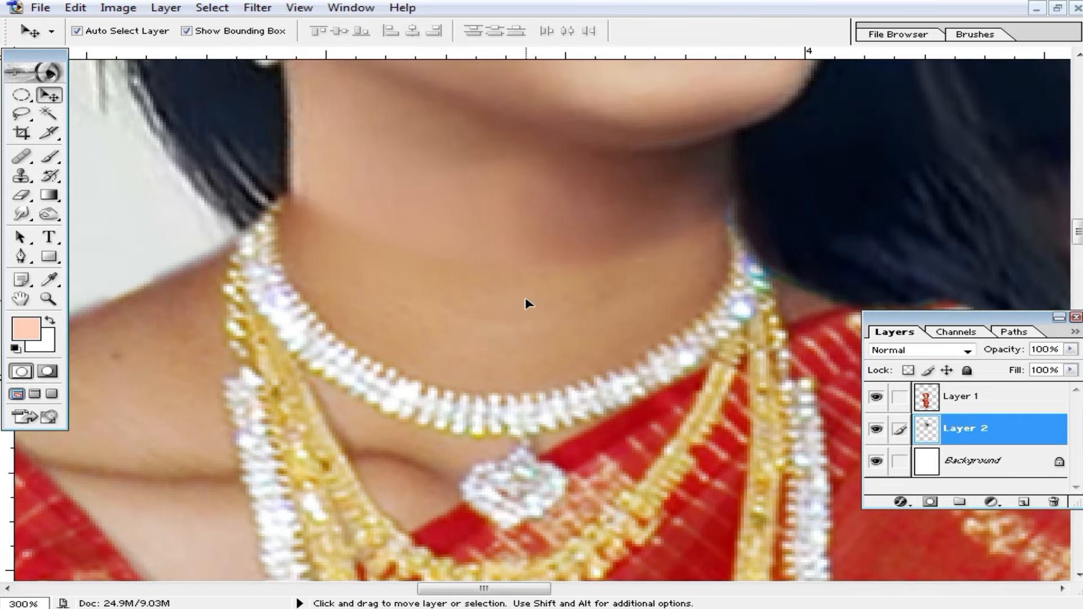
left_click(22, 195)
left_click_drag(450, 273, 496, 282)
key("ctrl+z")
left_click(959, 396)
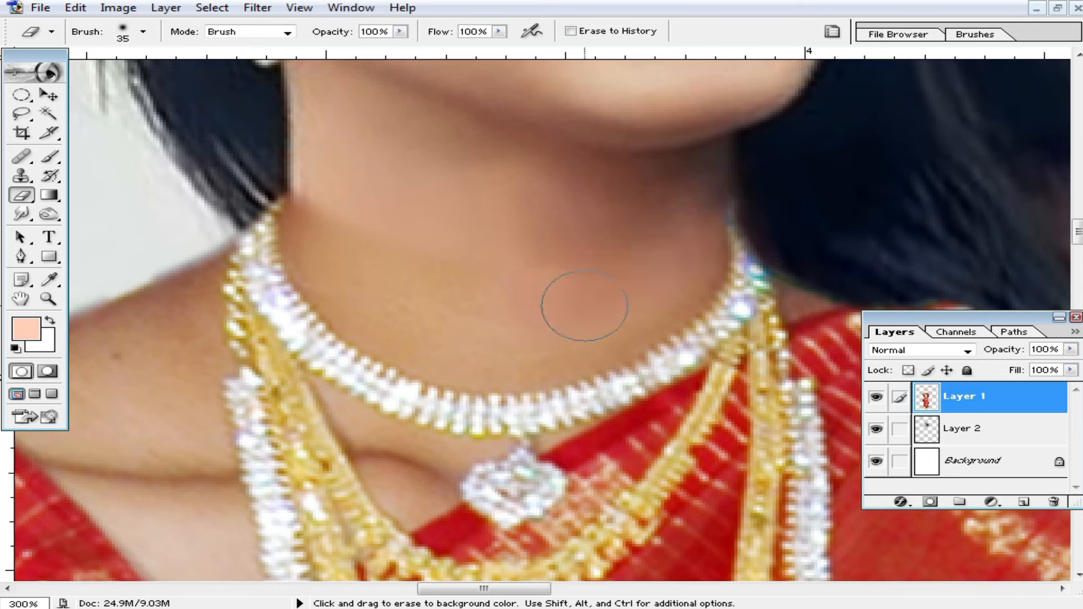
left_click_drag(330, 248, 363, 276)
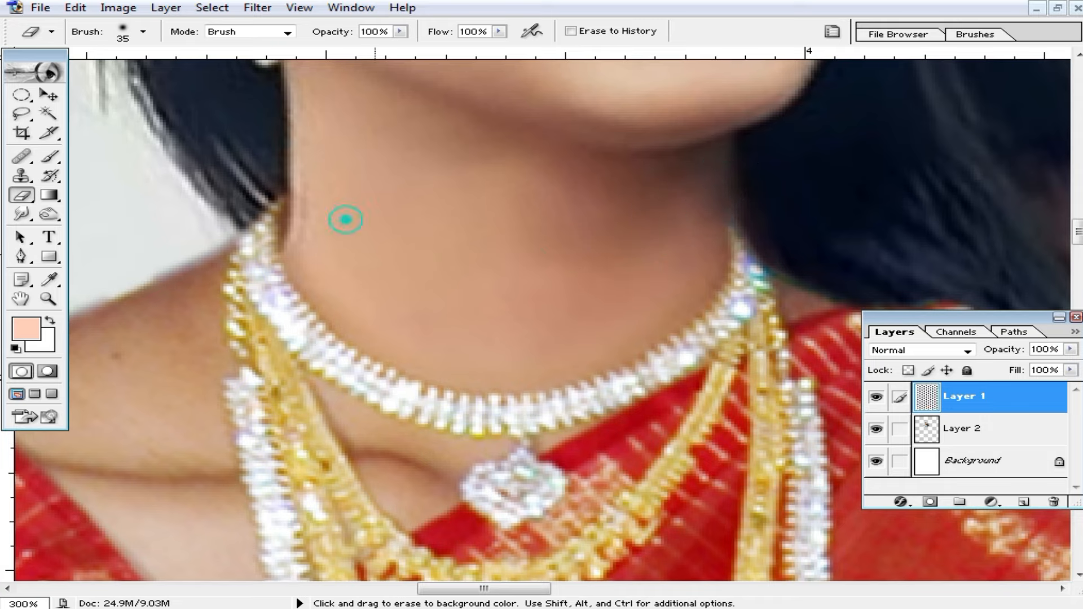
Select the portrait layer and enlarge it proportionally to 102.7%.
left_click(551, 290, "ctrl+alt")
scroll(408, 308, "down", 1)
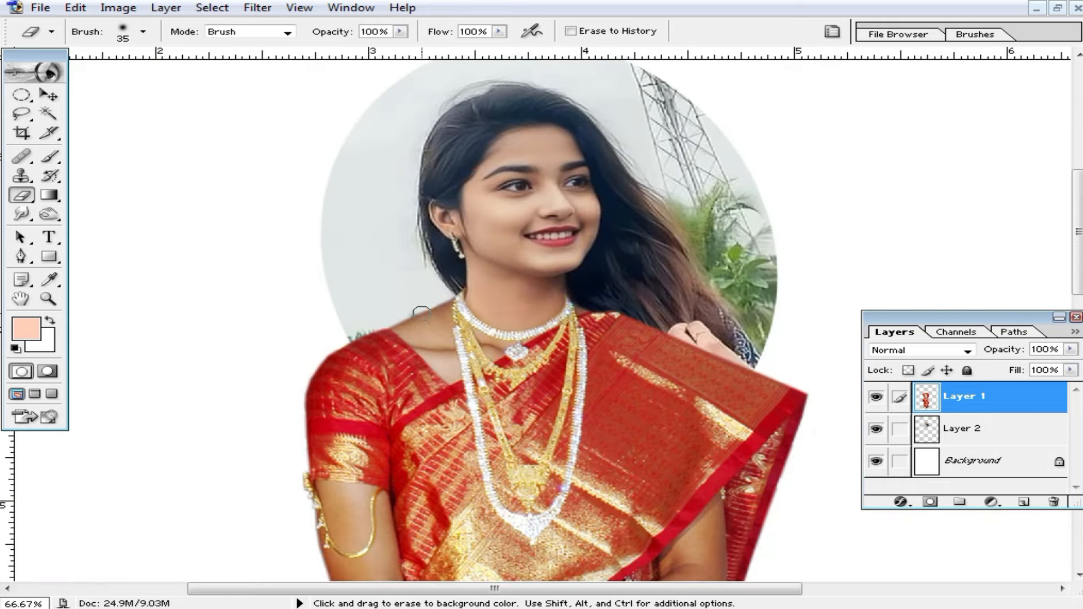
left_click(48, 95)
left_click(500, 307, "ctrl")
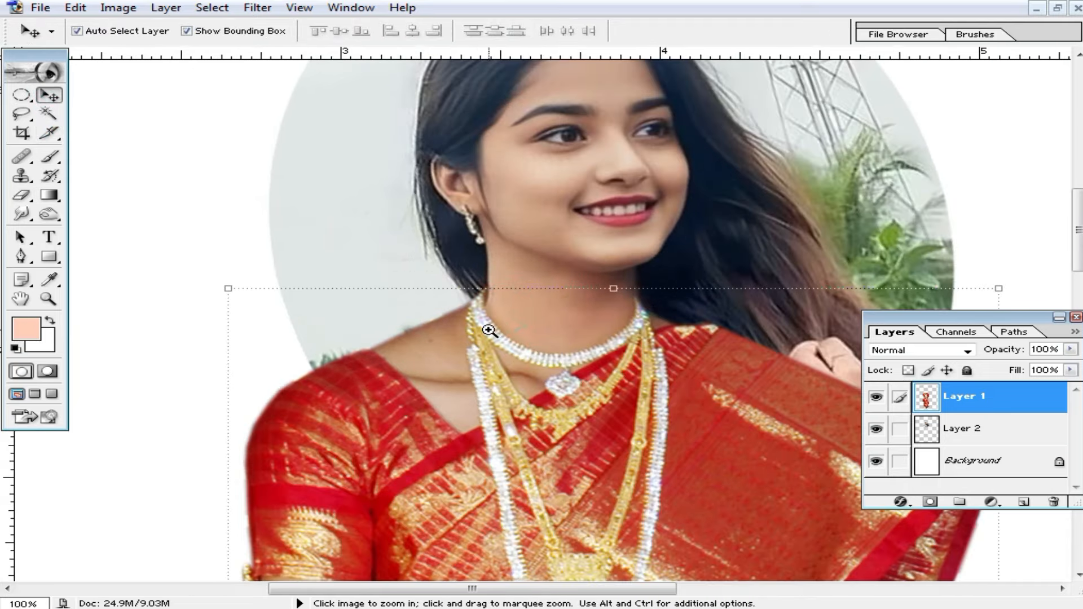
left_click(522, 322, "ctrl")
left_click(522, 322, "ctrl")
left_click(592, 199)
double_click(561, 254)
left_click(616, 146)
left_click(574, 265, "ctrl+alt")
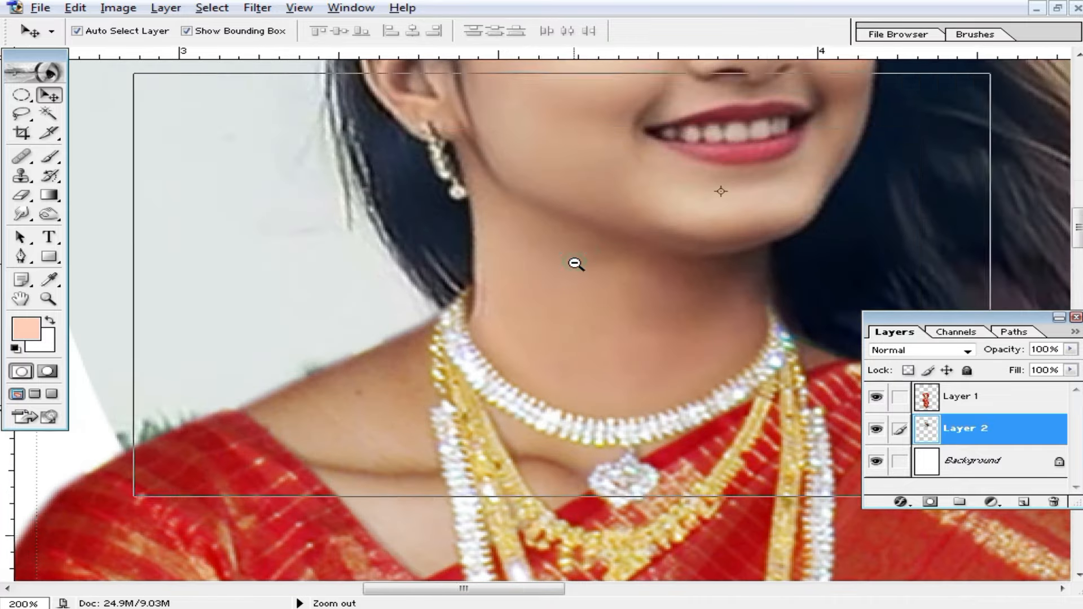
left_click(575, 264, "ctrl+alt")
left_click_drag(343, 119, 326, 111)
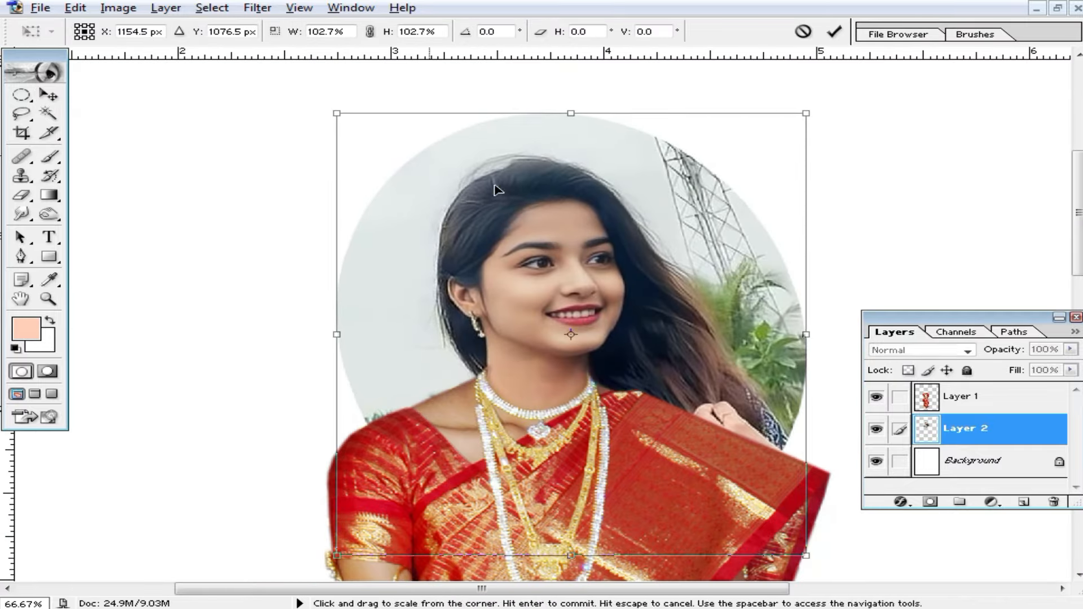
key("Return")
Check the neck join at the necklace and scale the portrait layer proportionally to 99.1%.
left_click(600, 346, "ctrl")
left_click(600, 346, "ctrl")
left_click_drag(529, 268, 586, 164)
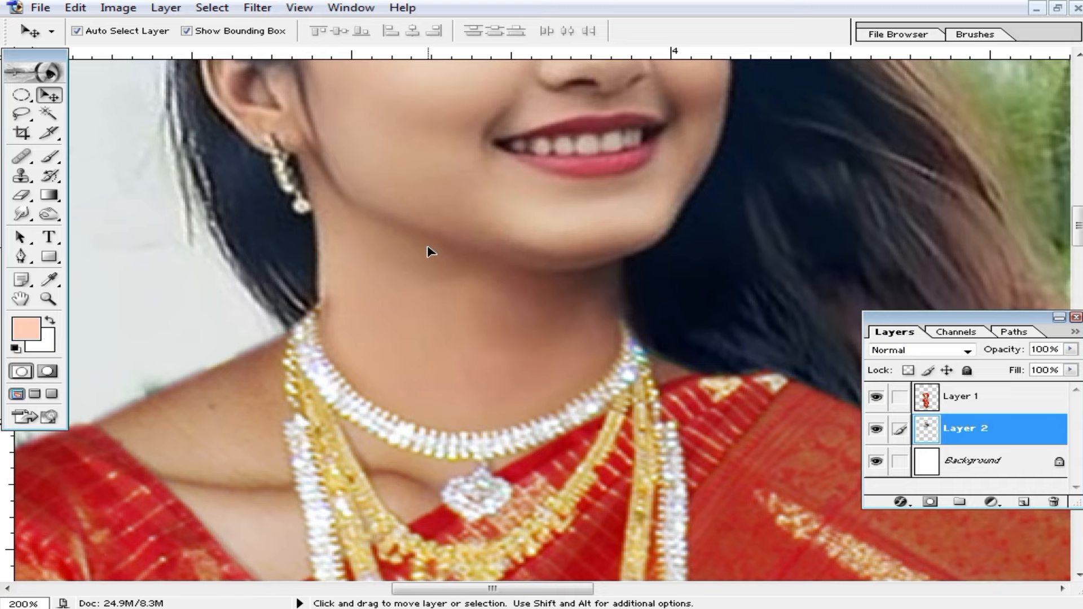
left_click(517, 316, "ctrl+alt")
left_click(551, 314, "ctrl+alt")
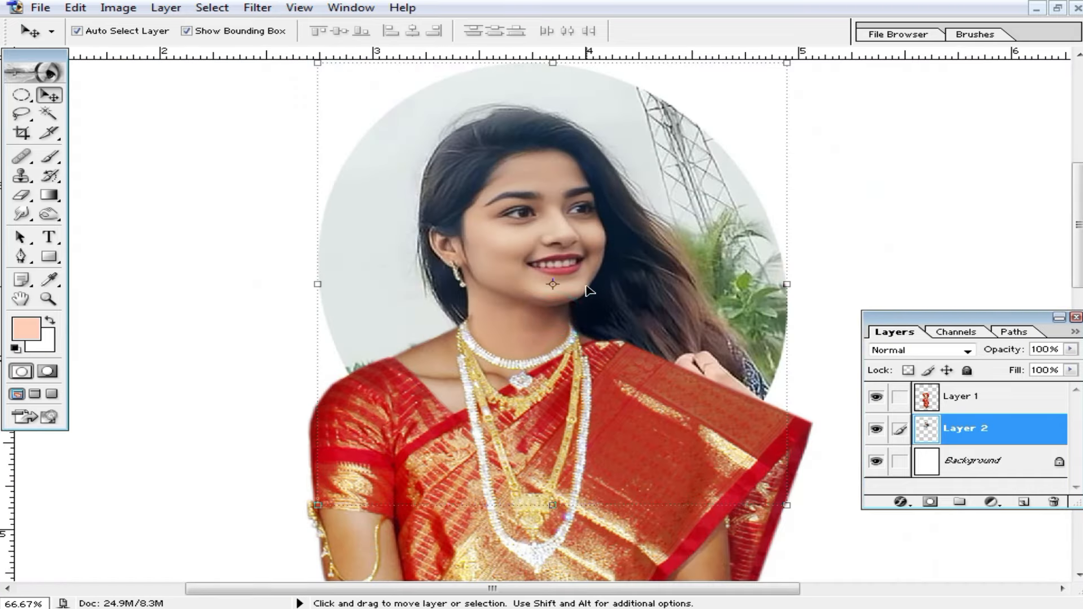
left_click_drag(787, 505, 784, 503)
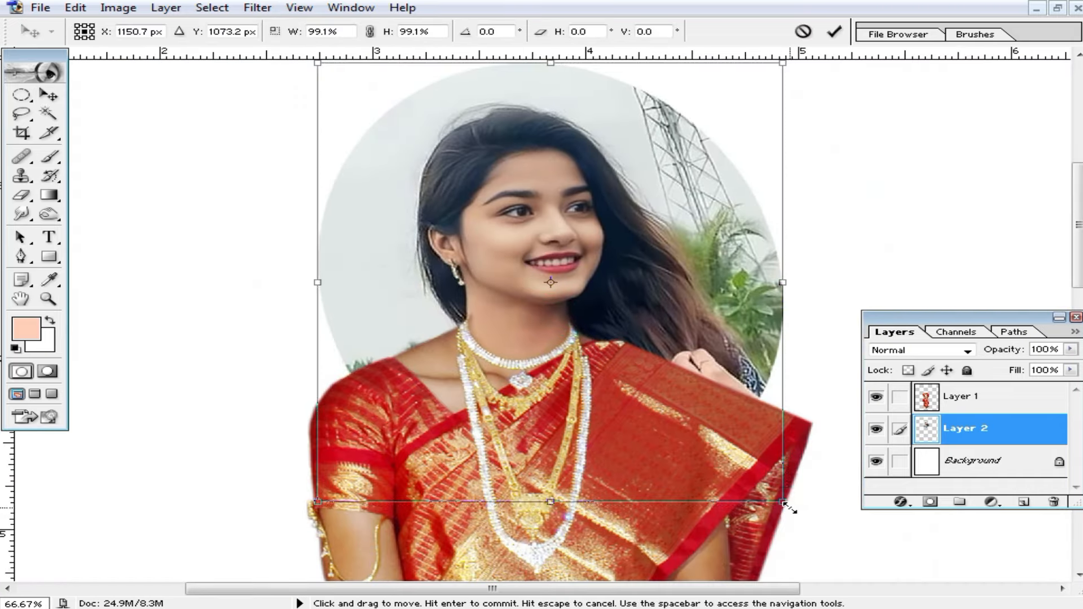
key("Return")
Erase the leftover skin on the saree layer beside the necklace's upper end below the earring, using a 14 px eraser.
left_click(510, 303, "ctrl")
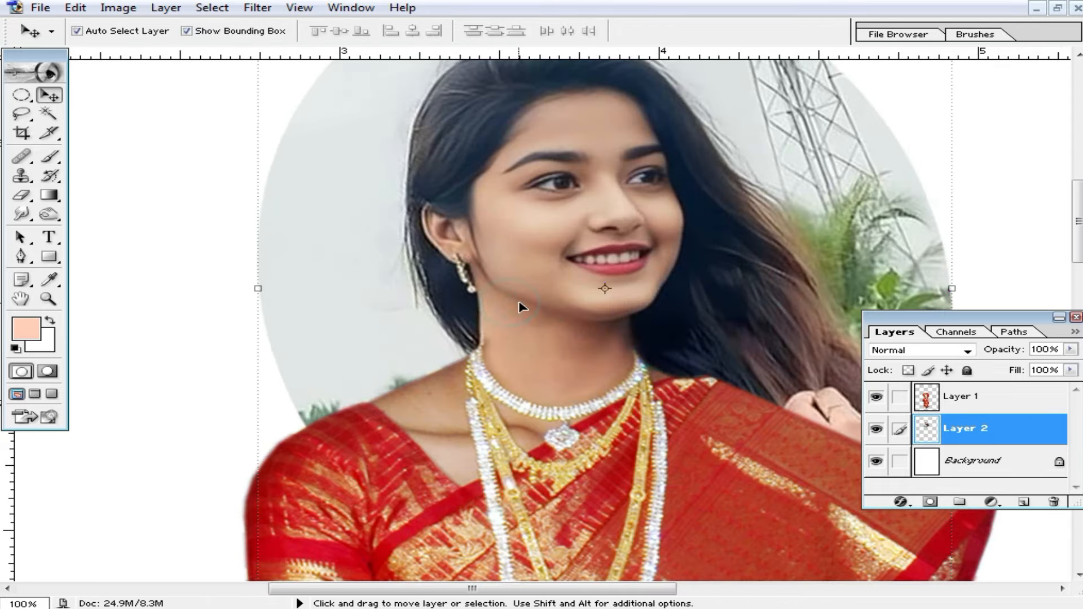
left_click(516, 354, "ctrl")
left_click(522, 349, "ctrl")
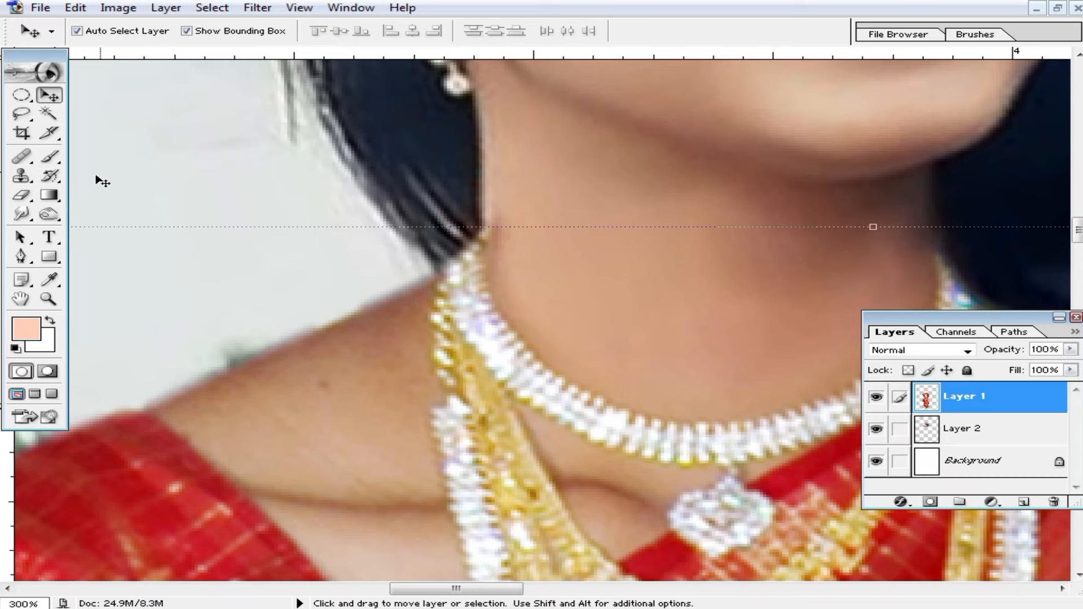
left_click(23, 197)
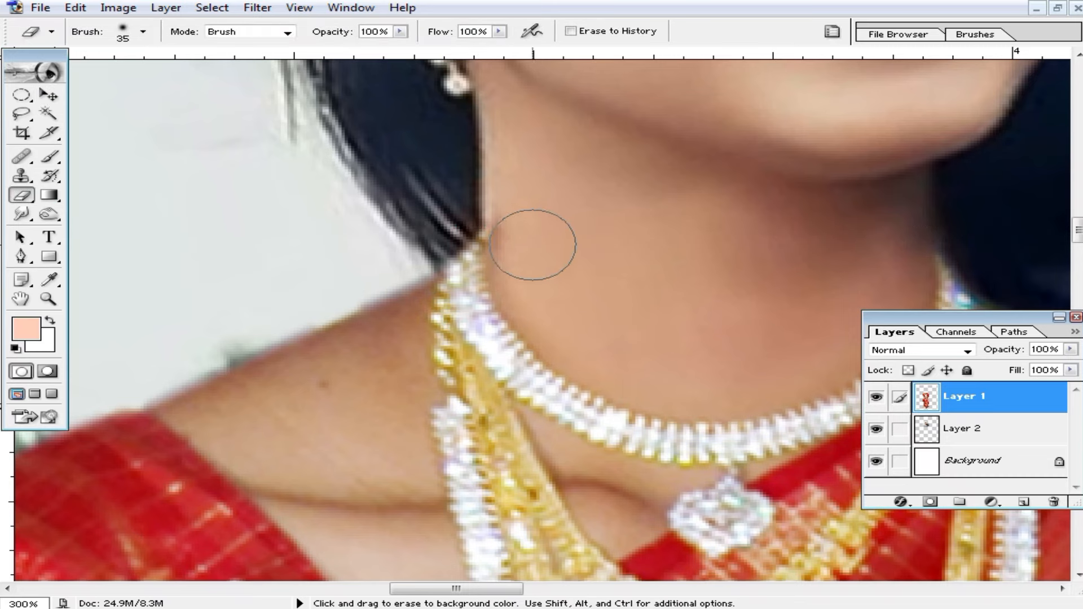
right_click(567, 244)
left_click_drag(611, 275, 598, 276)
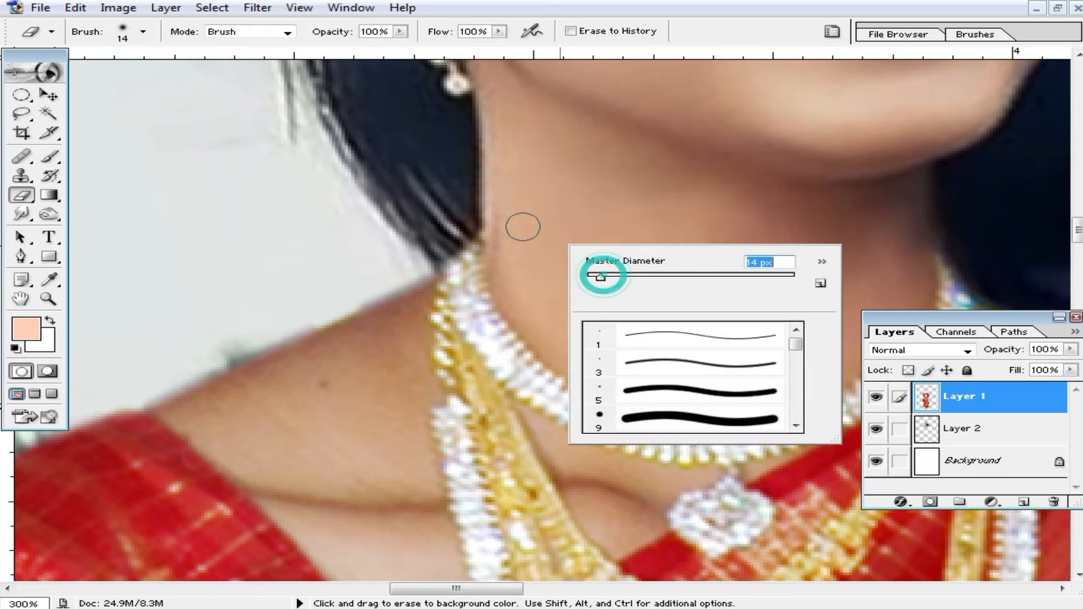
left_click(504, 228)
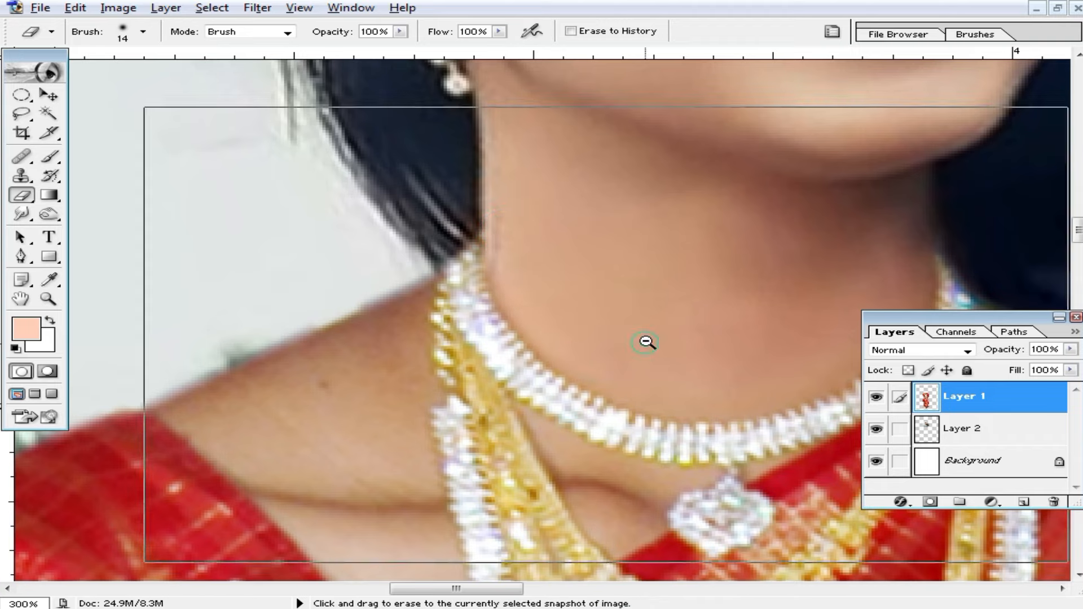
Nudge the portrait layer slightly lower so the neck tucks behind the necklace.
key("ctrl+minus")
key("ctrl+minus")
key("ctrl+minus")
left_click(49, 95)
left_click(496, 237)
left_click(505, 258, "ctrl")
key("Left")
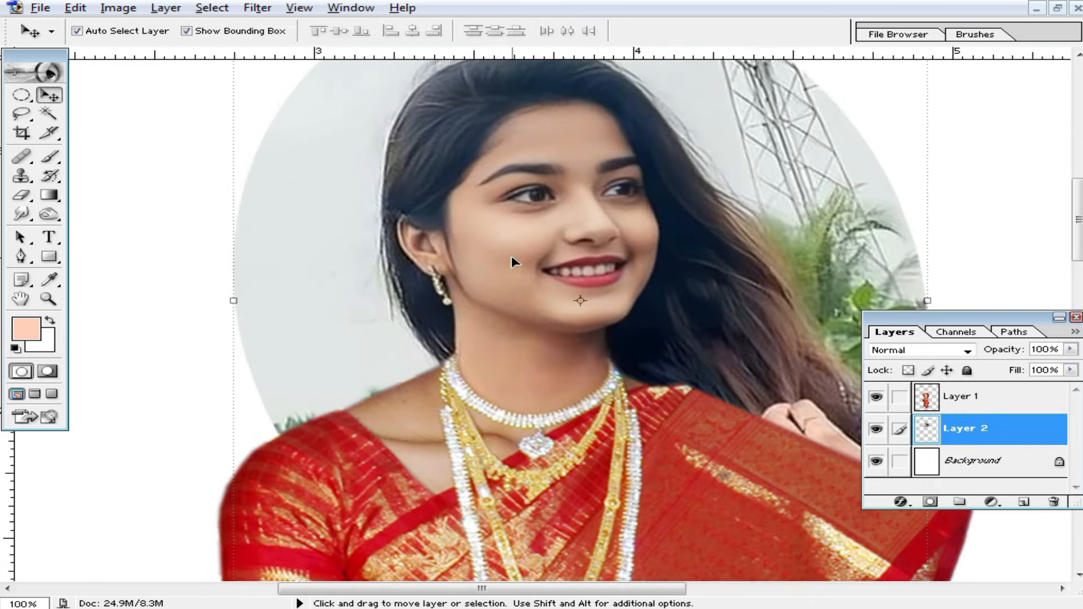
Erase the saree layer's leftover neck edge at the necklace end next to the dark hair with the 14 px eraser.
scroll(570, 299, "down", 2)
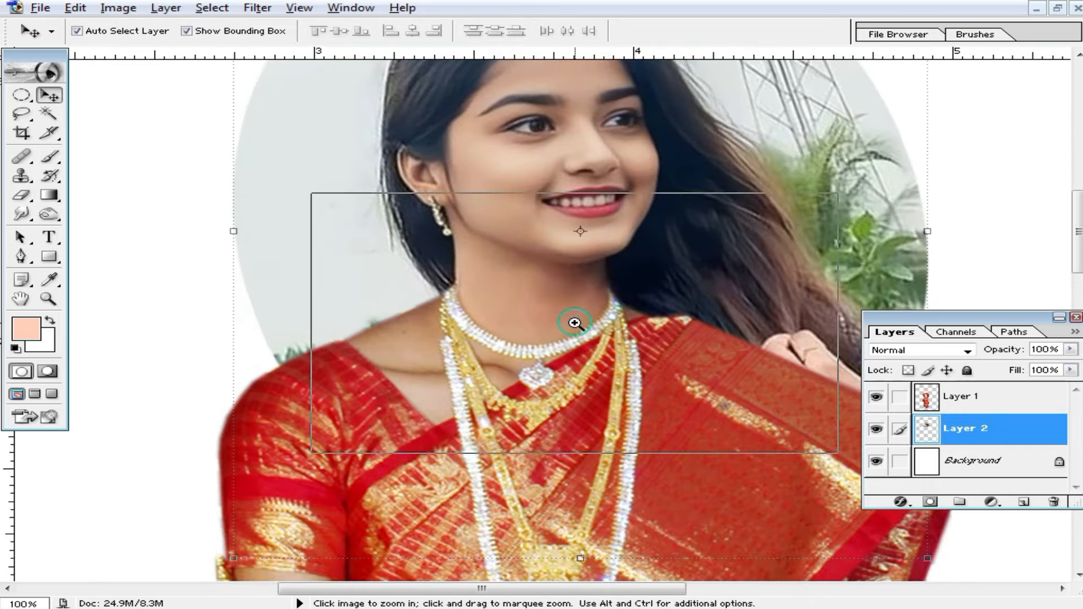
left_click(559, 288)
left_click(556, 283)
left_click(608, 299)
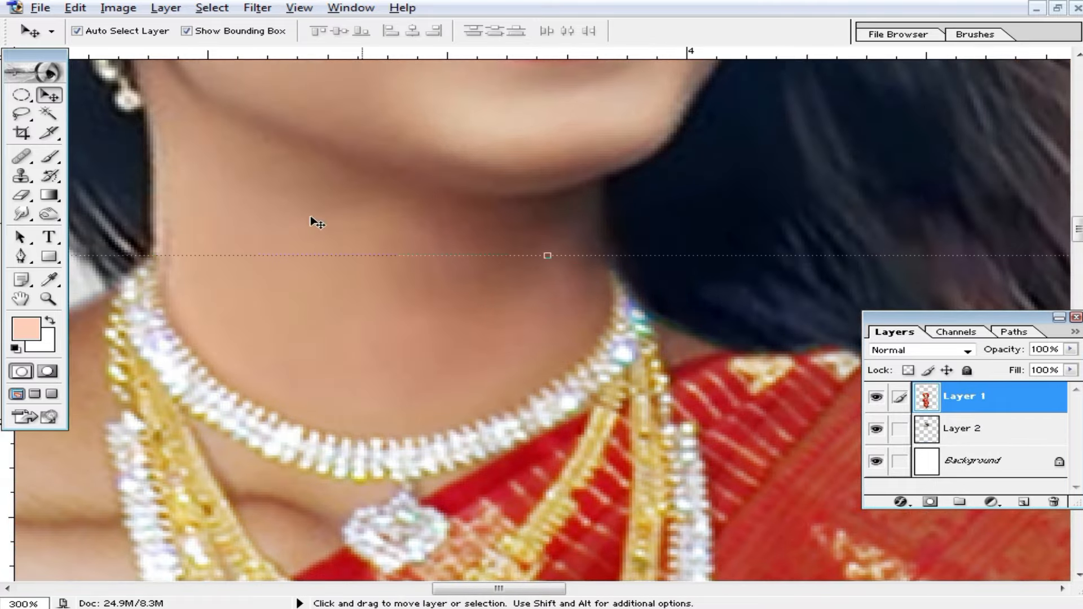
left_click(25, 195)
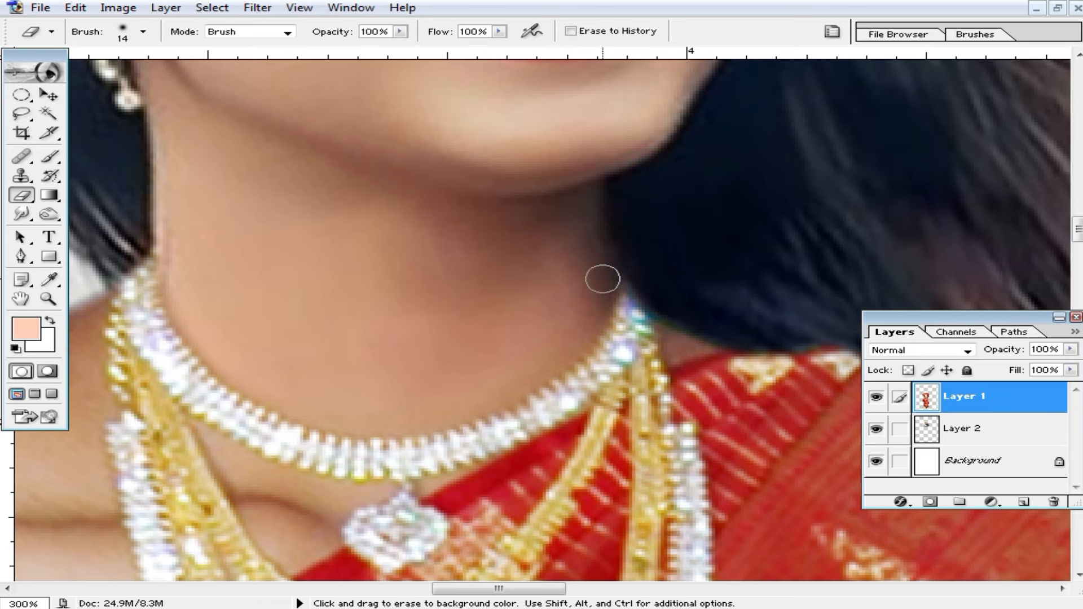
left_click(623, 242)
left_click(665, 288)
left_click(667, 308)
Fine-tune the portrait layer's position over the saree with small nudges, settling the head slightly lower on the neck.
key("ctrl+minus")
key("ctrl+minus")
key("ctrl+minus")
key("ctrl+minus")
key("ctrl+minus")
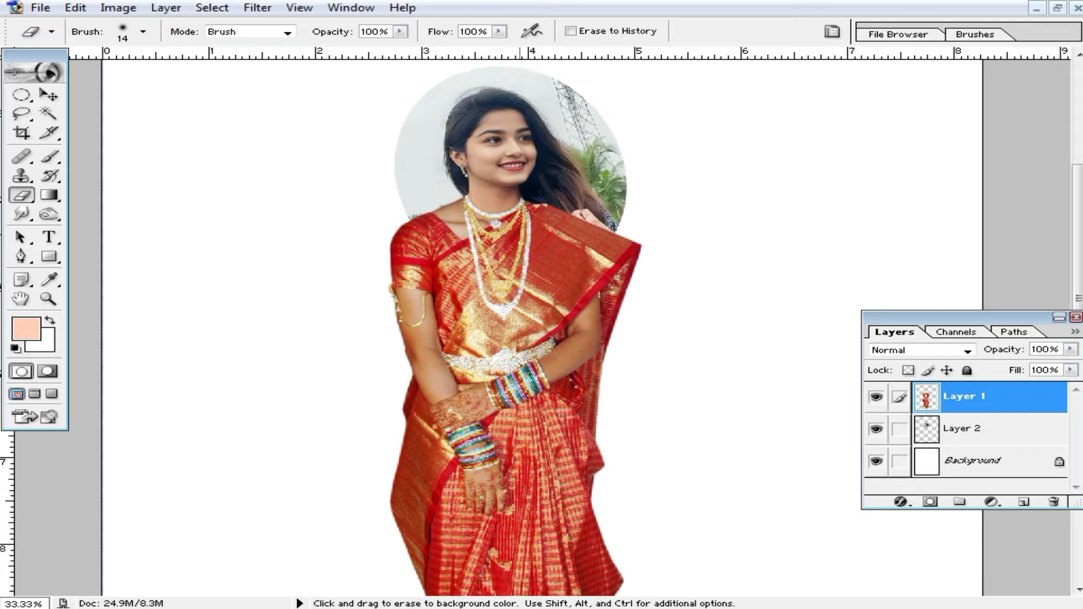
left_click(516, 249)
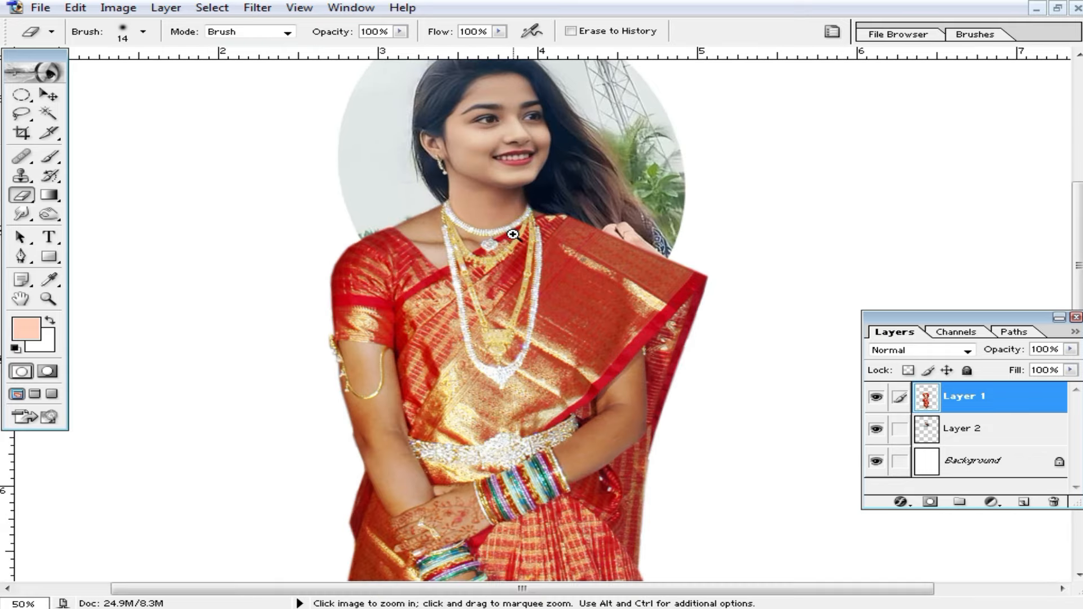
left_click(513, 234)
left_click(50, 96)
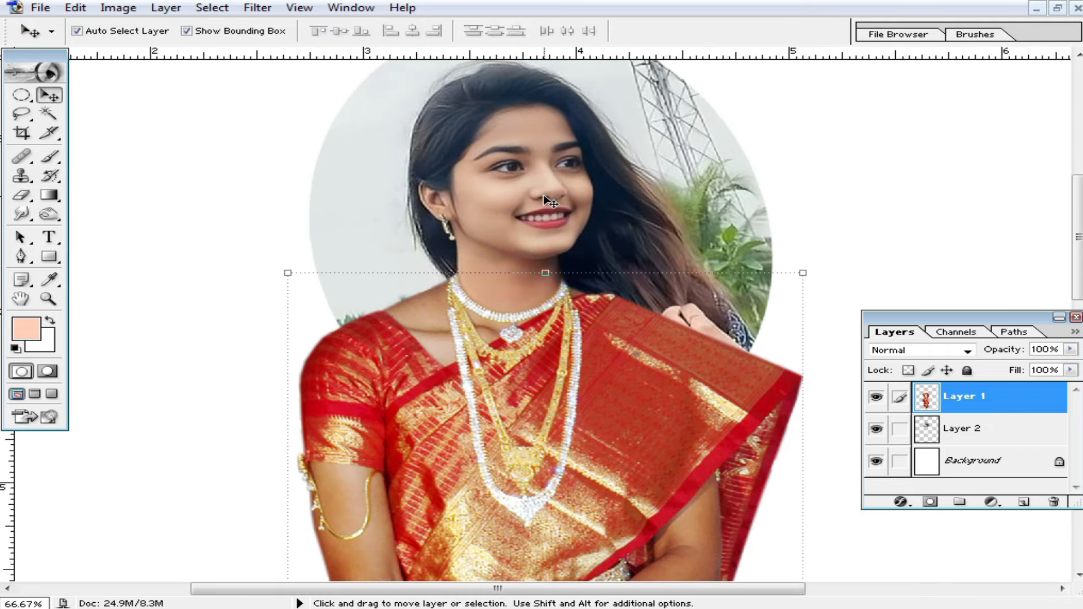
left_click(542, 200)
key("Right")
key("Right")
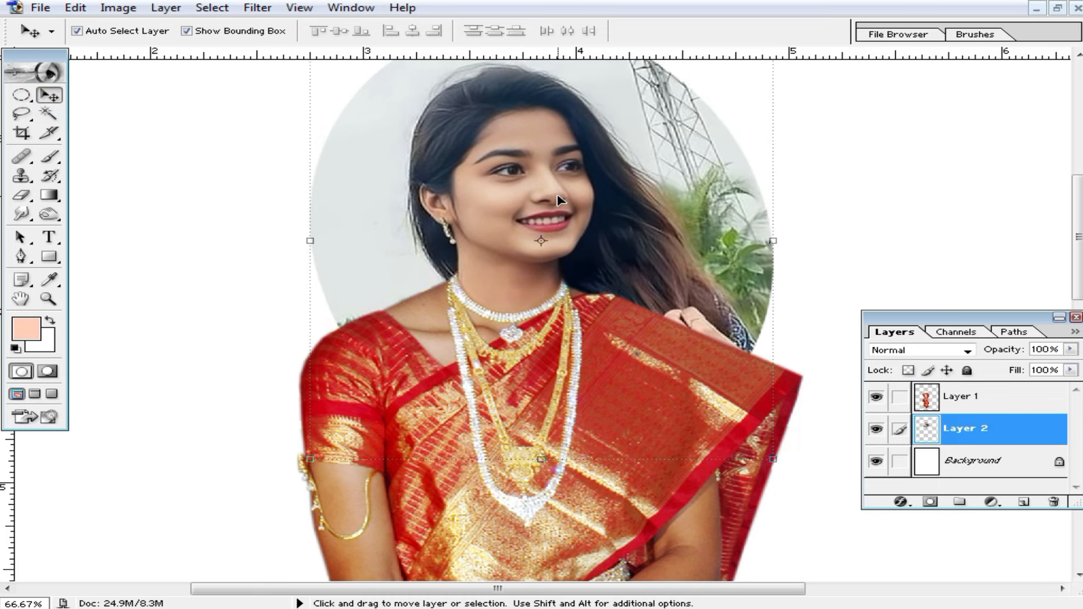
key("Left")
key("Left")
Enlarge the portrait layer proportionally to 101.6% to suit the saree's body.
key("ctrl+minus")
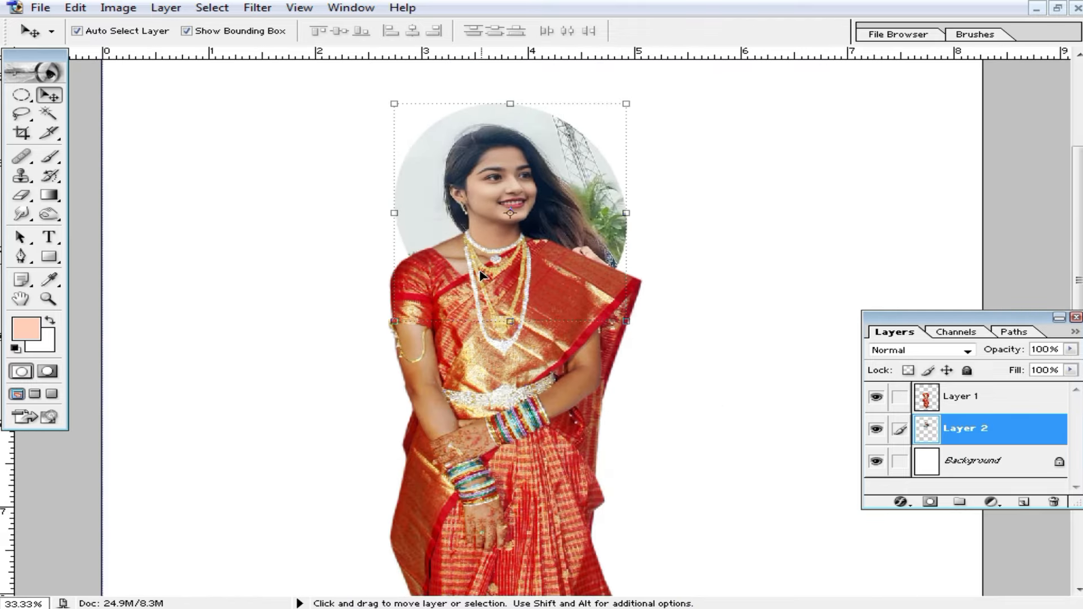
left_click(510, 271)
left_click(505, 254)
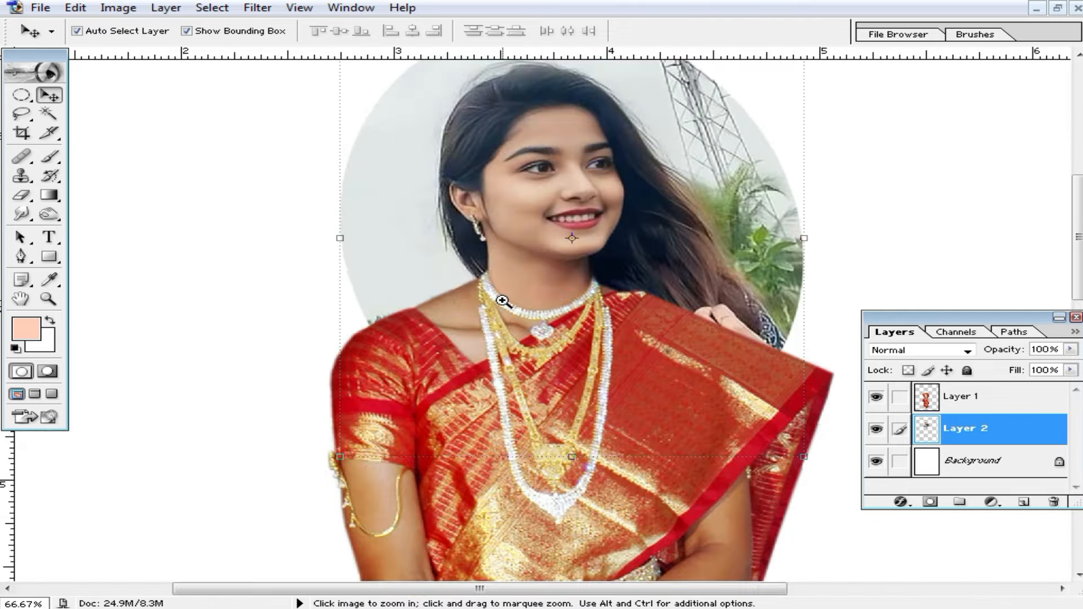
left_click(499, 235)
left_click_drag(665, 282, 599, 274)
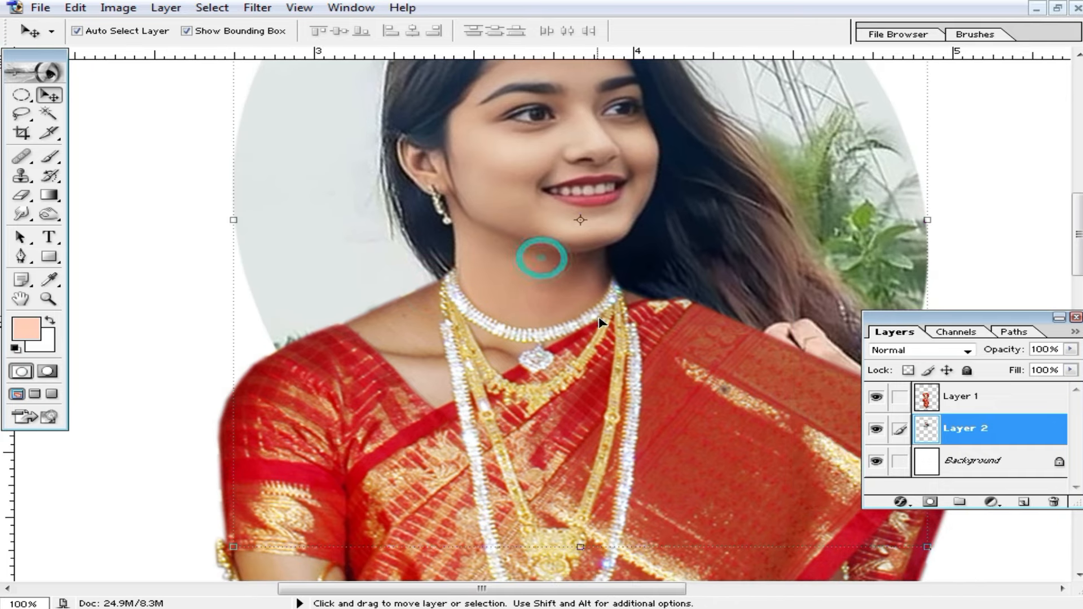
key("ctrl+minus")
key("ctrl+minus")
left_click_drag(692, 462, 697, 468)
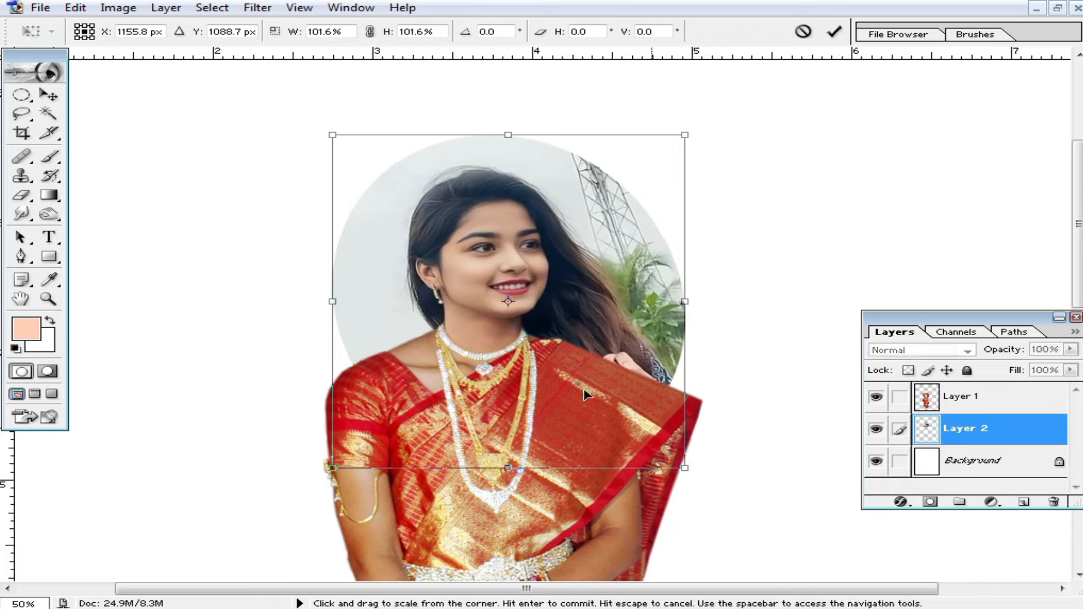
key("Return")
Examine the neck join around the necklace up close and the proportions of the full-length figure.
left_click(517, 319, "ctrl")
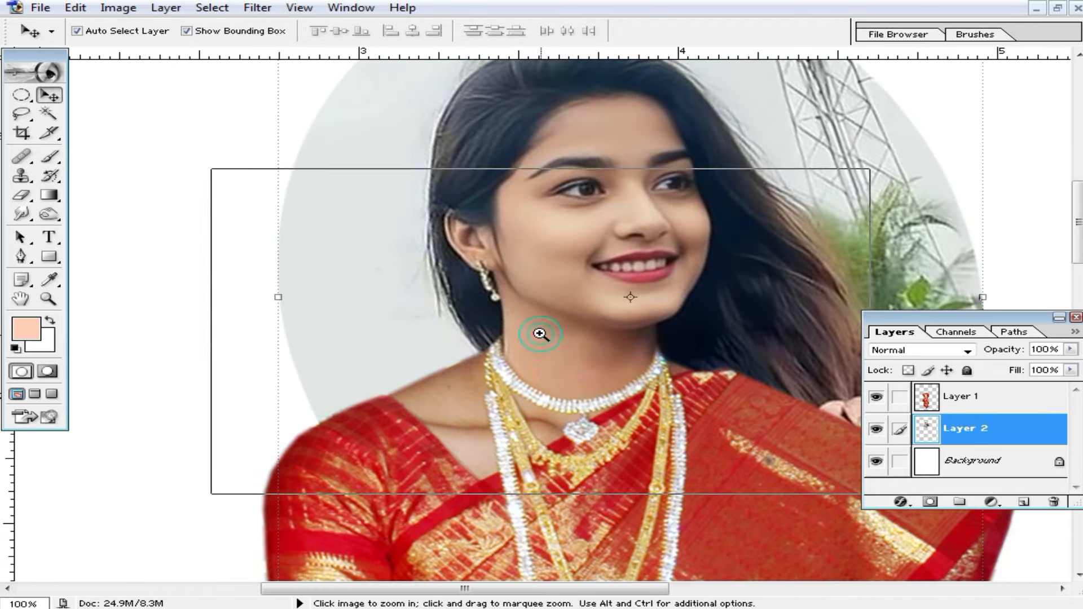
left_click(540, 333, "ctrl")
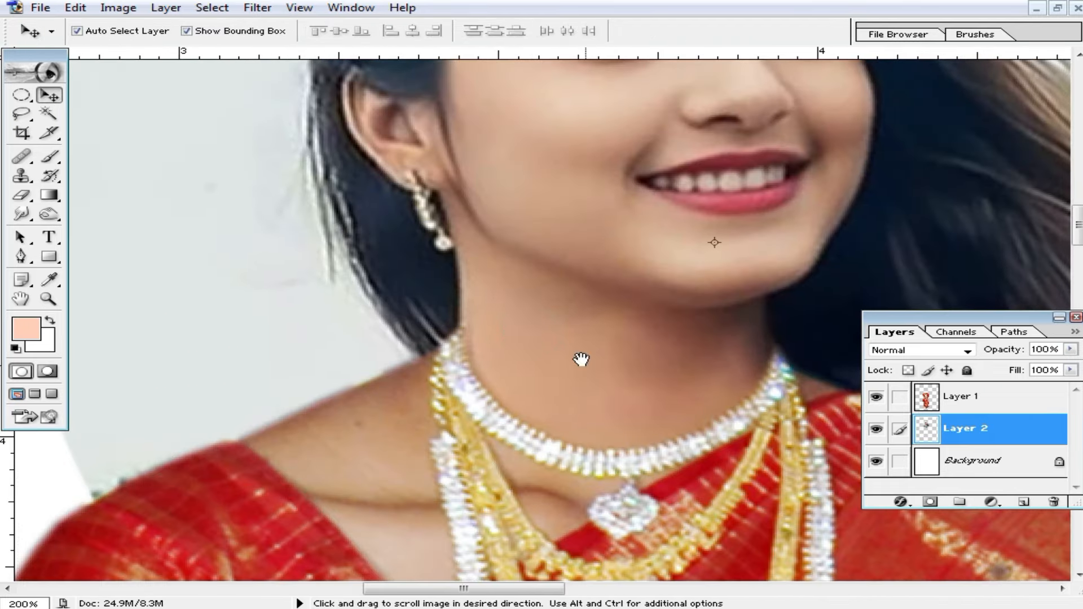
left_click_drag(581, 359, 551, 278)
left_click(641, 266, "ctrl+alt")
left_click(528, 331, "ctrl+alt")
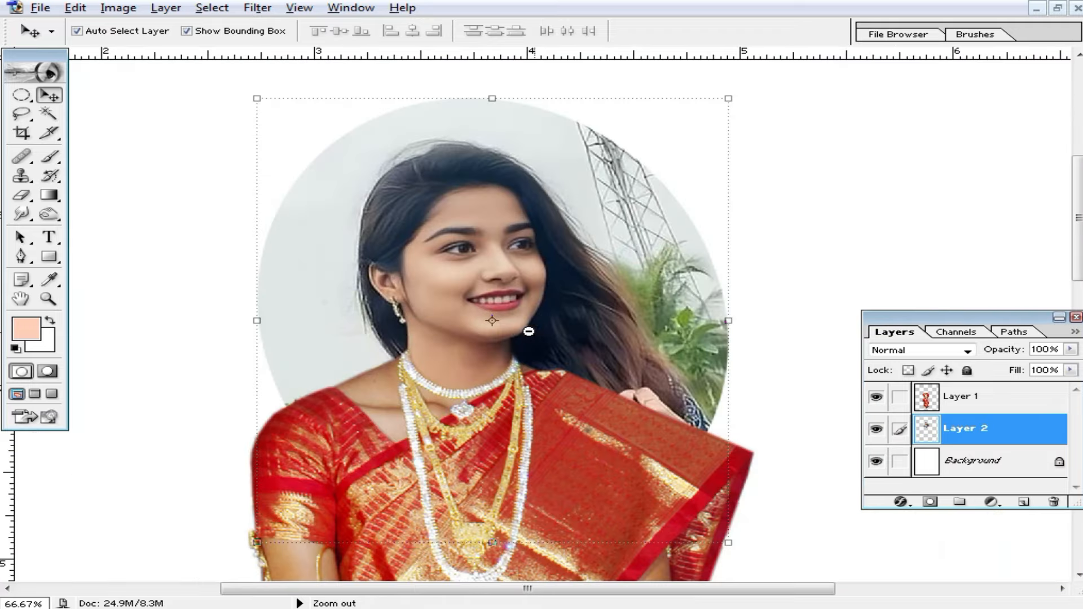
left_click(488, 376, "ctrl")
left_click_drag(683, 474, 513, 241)
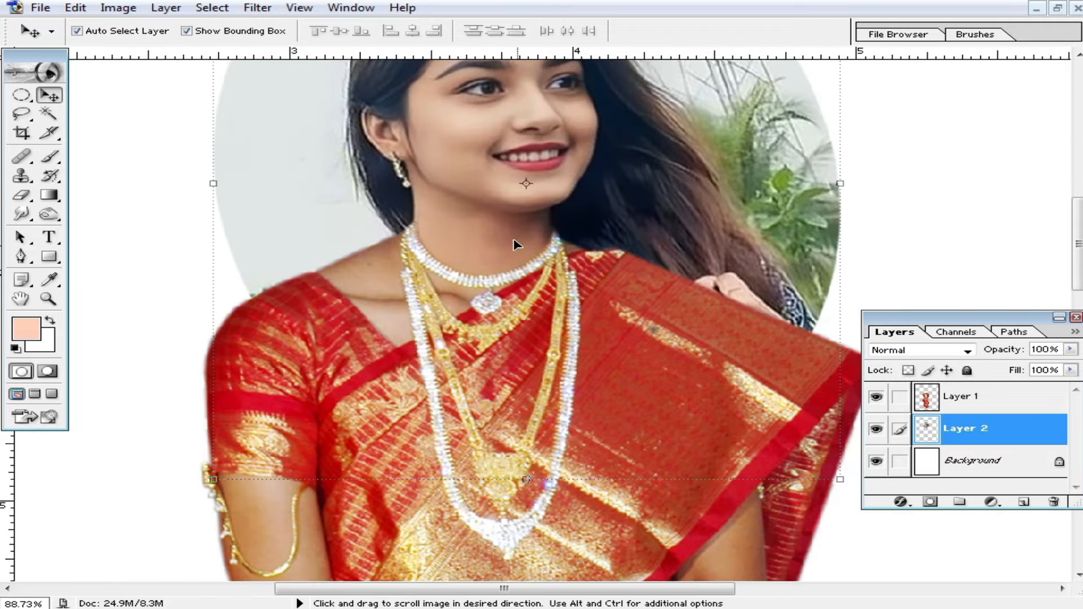
left_click(573, 327, "ctrl+alt")
left_click(621, 386, "ctrl+alt")
left_click(621, 387, "ctrl+alt")
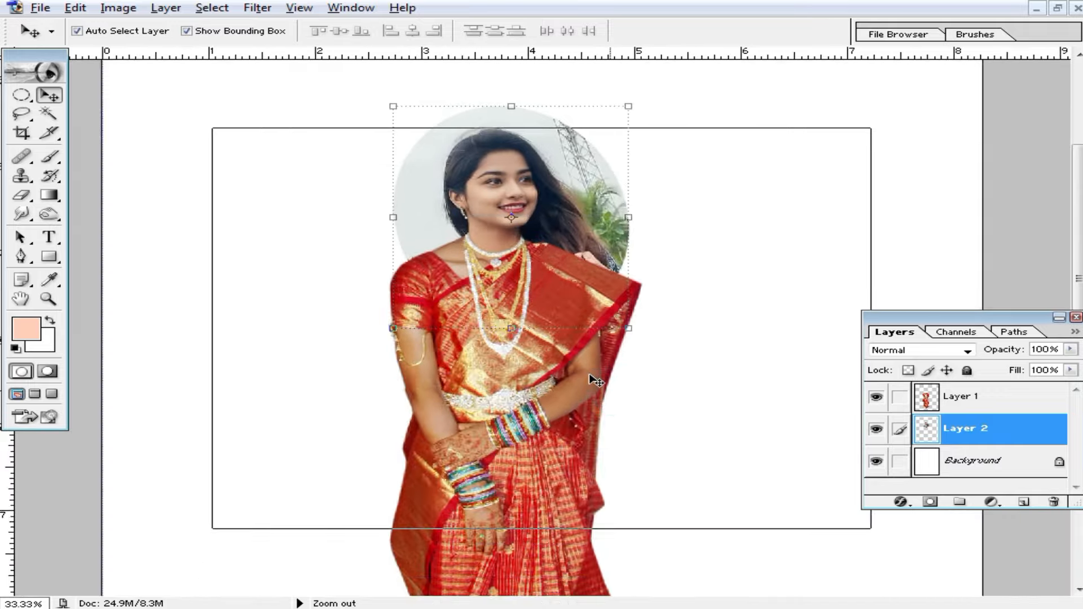
left_click(592, 377, "ctrl+alt")
scroll(644, 386, "down", 3)
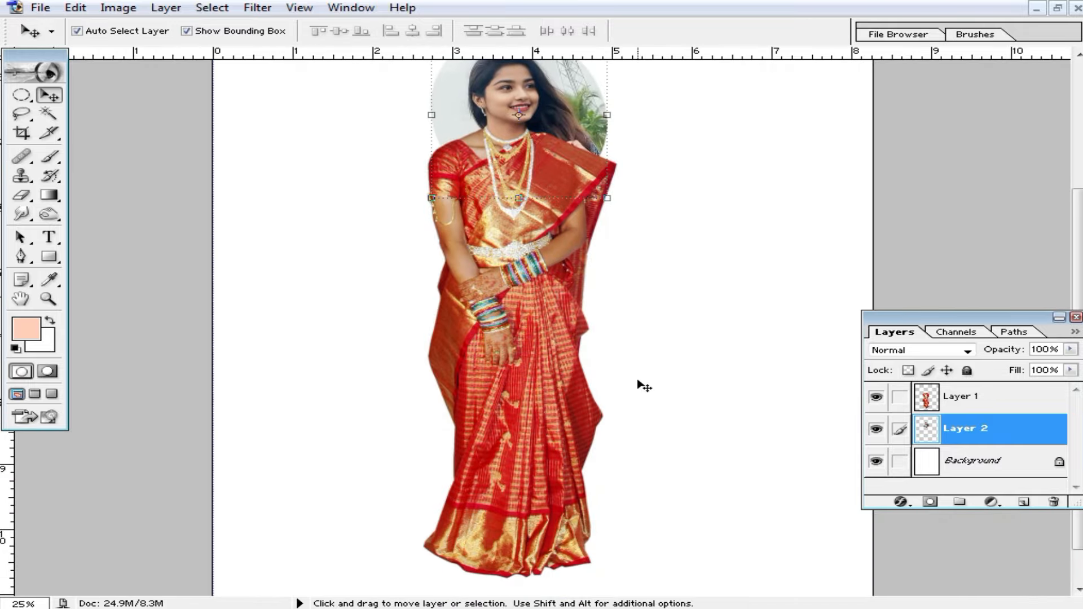
scroll(552, 332, "up", 2)
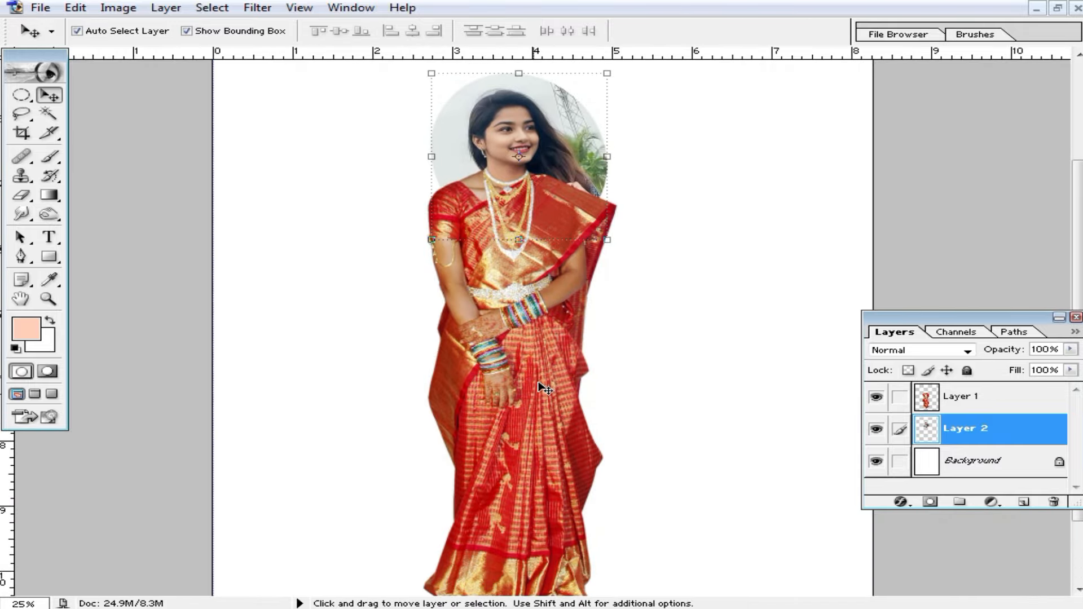
left_click(747, 283)
scroll(575, 253, "up", 2)
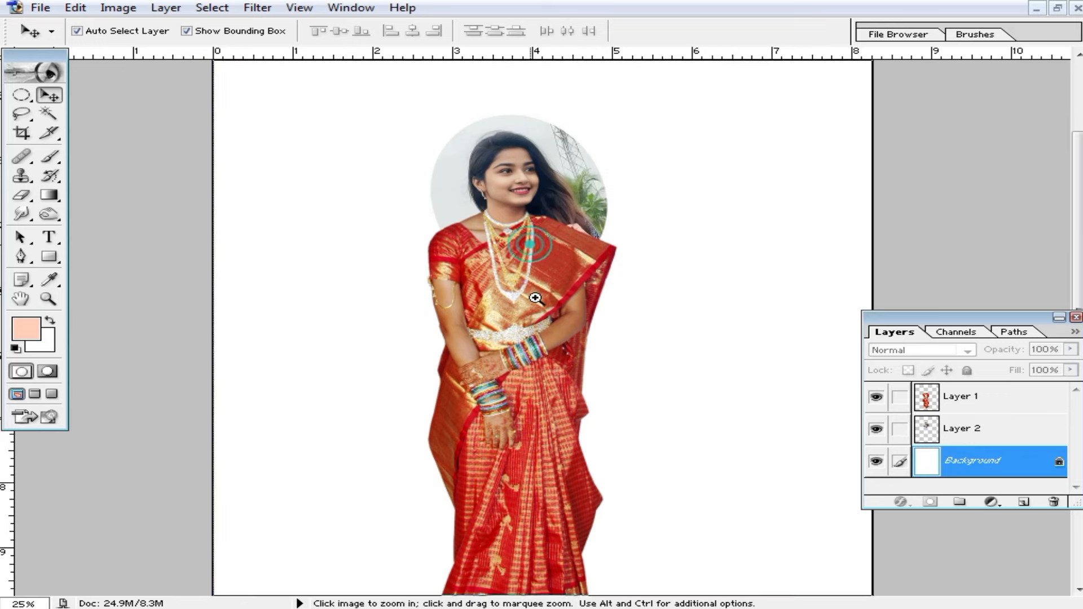
Inspect the neck join around the necklace up close and select the saree layer.
left_click(533, 254, "ctrl")
left_click(542, 302, "ctrl")
left_click(515, 395, "ctrl")
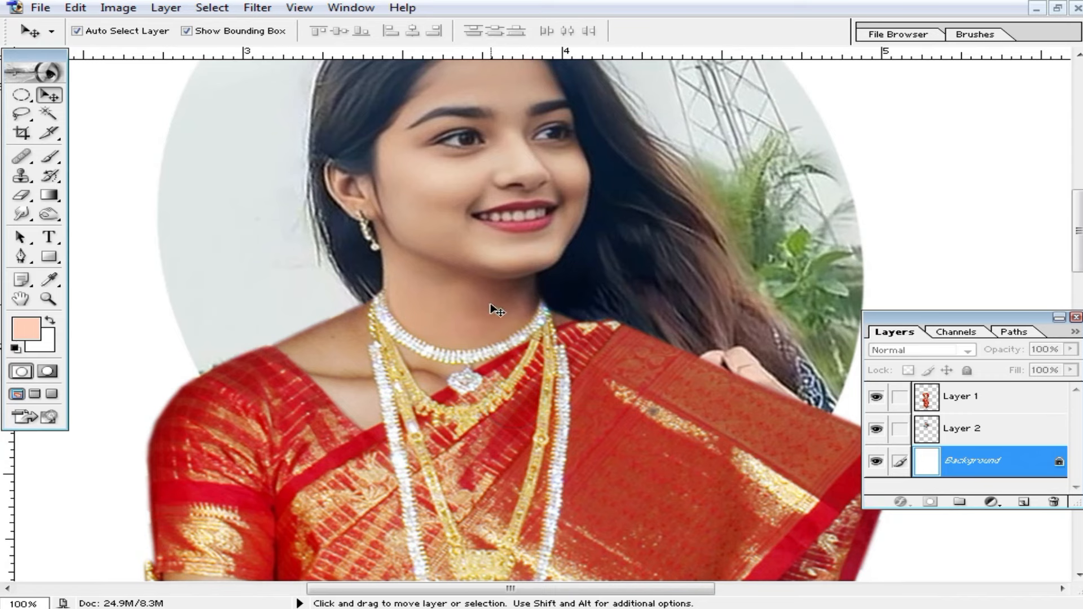
scroll(525, 334, "down", 2)
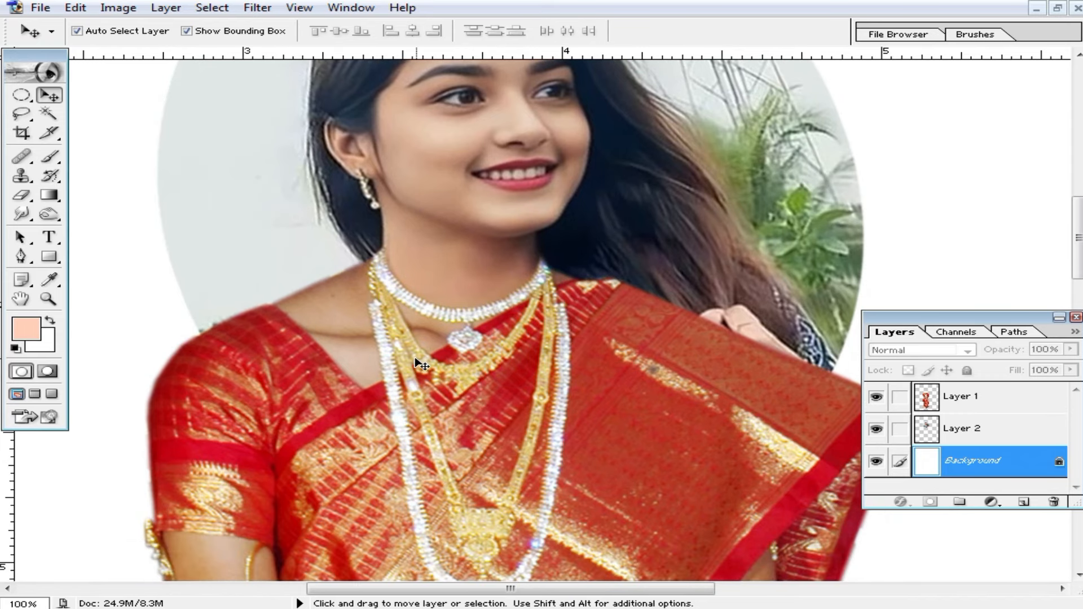
left_click(325, 335)
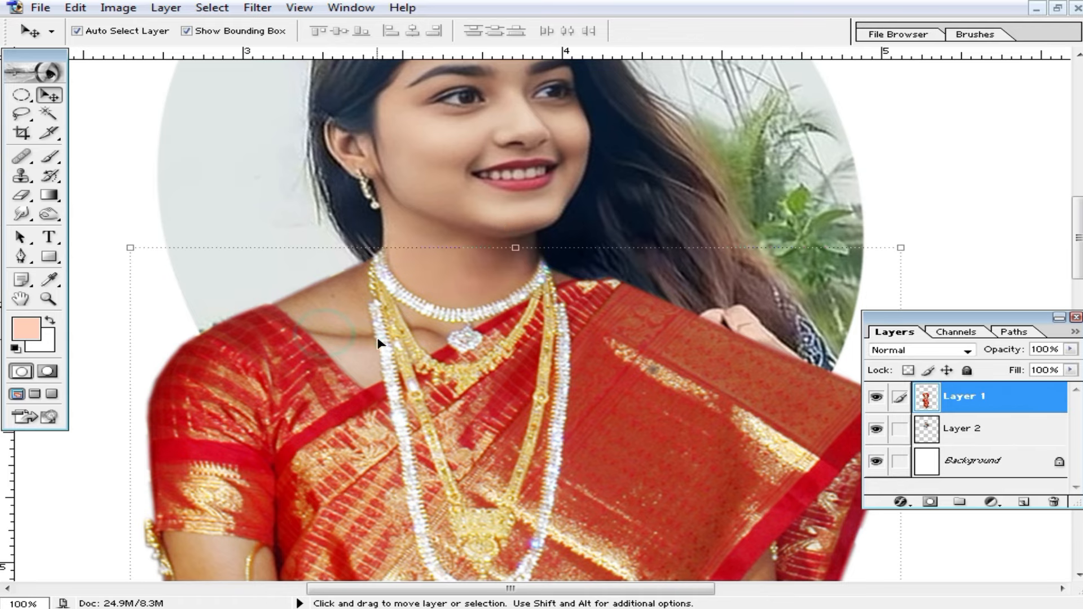
key("ctrl+m")
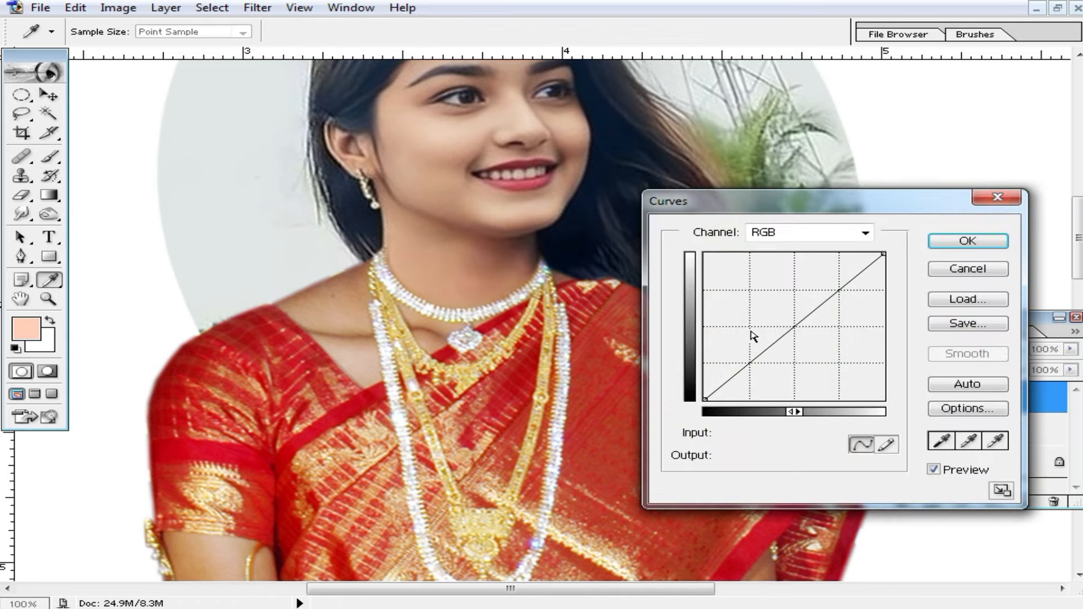
left_click_drag(794, 328, 780, 322)
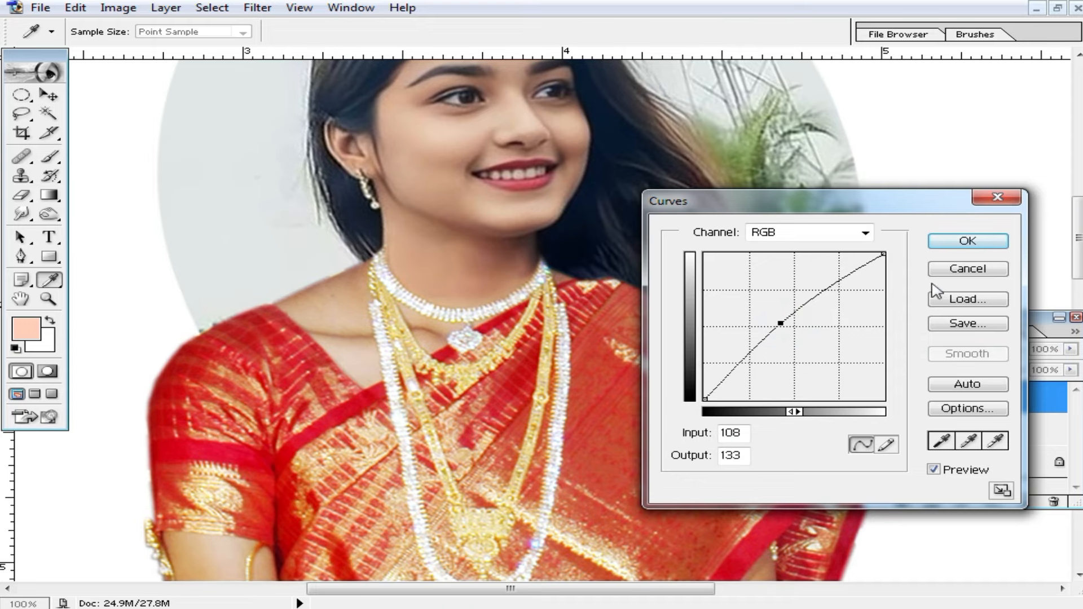
left_click(949, 268)
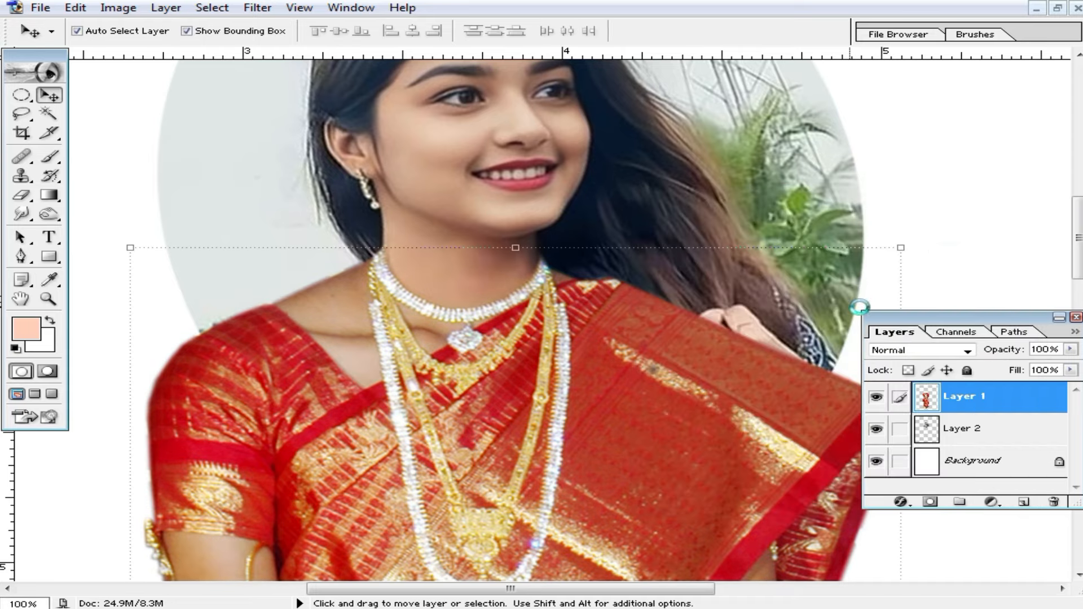
Brighten the saree layer's midtones slightly with a Levels adjustment.
key("ctrl+l")
left_click_drag(801, 375, 787, 379)
left_click(1044, 250)
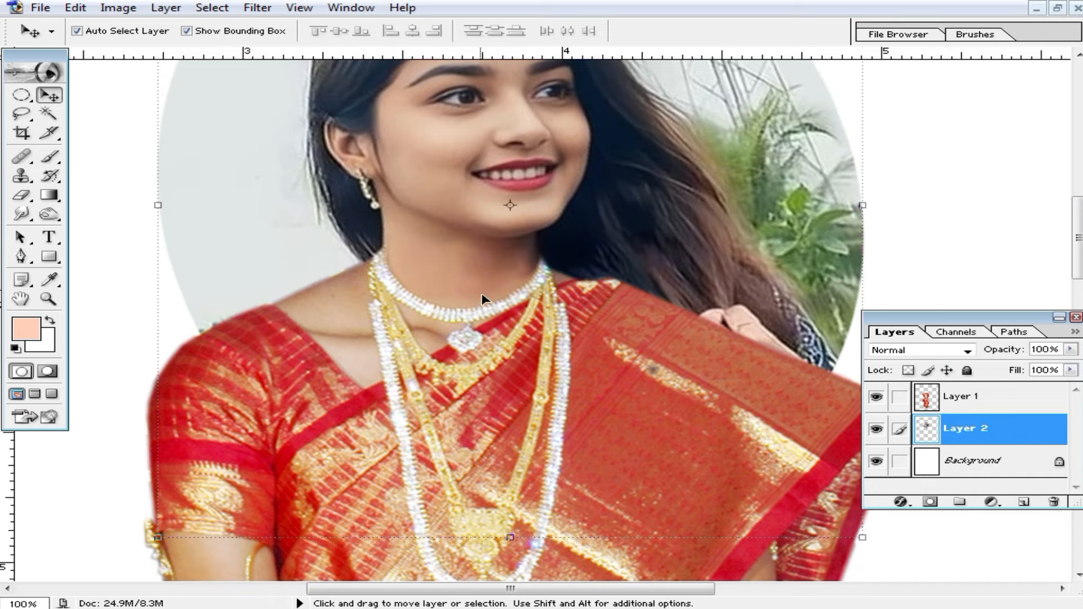
Shift the portrait layer's highlights toward cyan with Color Balance, at a Cyan–Red level of about -38.
scroll(483, 299, "up", 2)
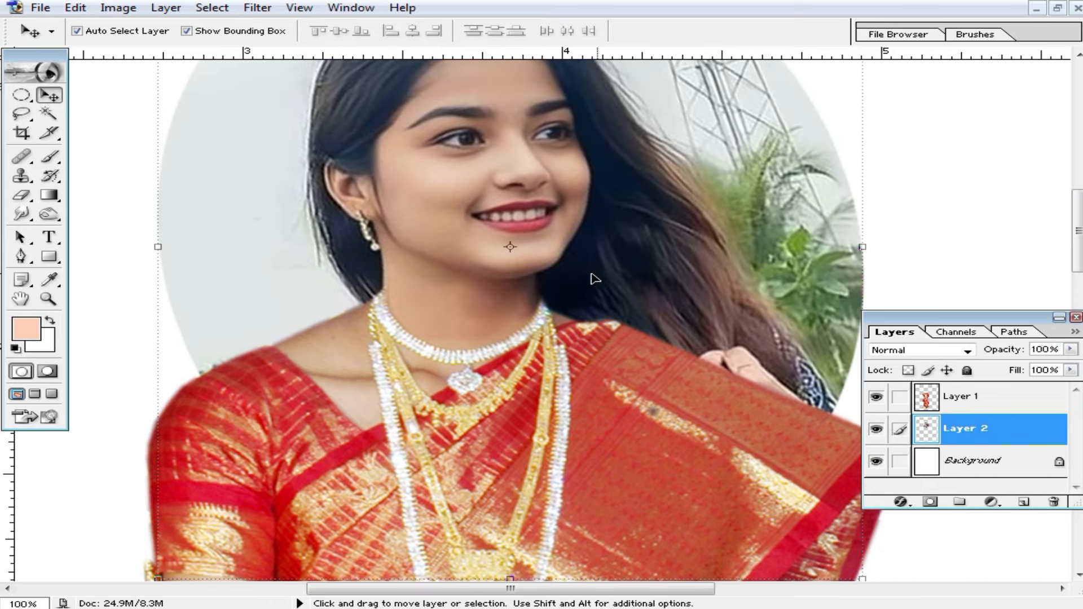
key("ctrl+b")
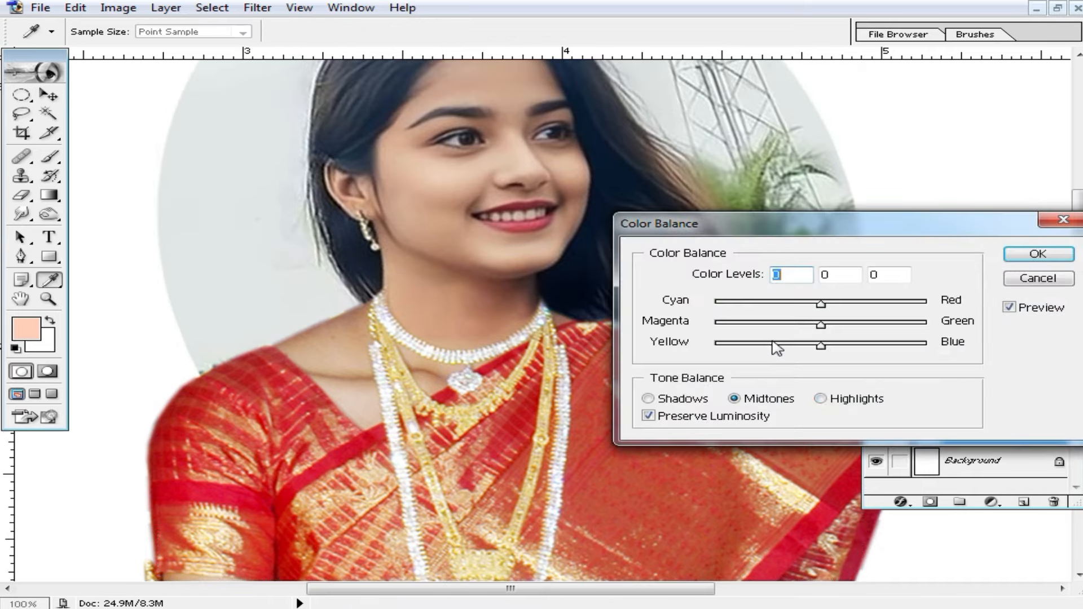
left_click(821, 399)
left_click_drag(819, 305, 801, 309)
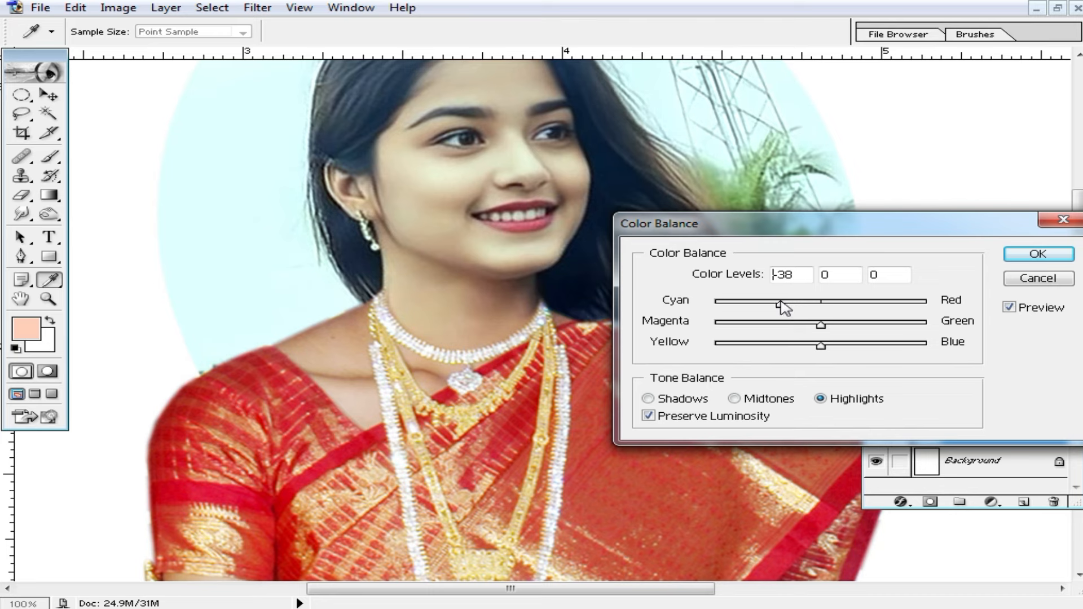
left_click(1021, 255)
key("v")
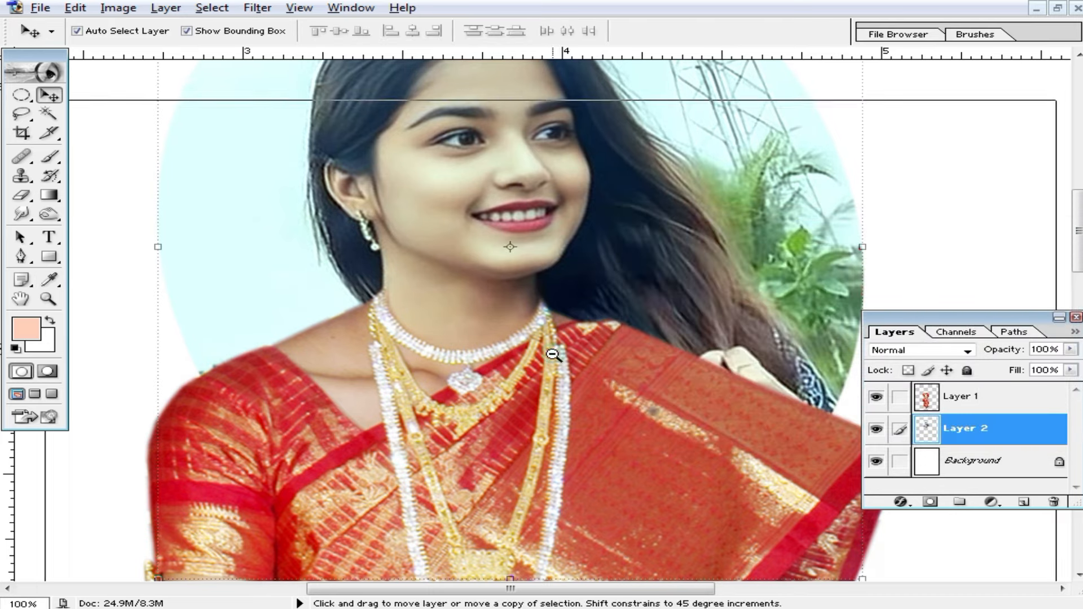
Examine how the recolored face and neck match the saree body at several magnifications.
left_click(553, 354, "alt")
left_click(553, 355, "alt")
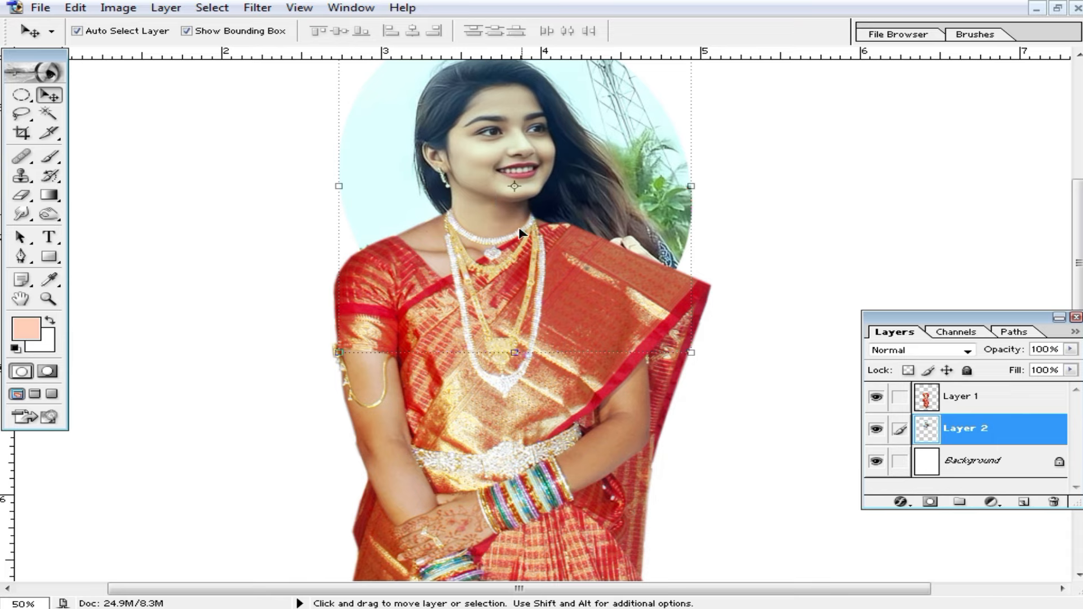
left_click(513, 348, "ctrl")
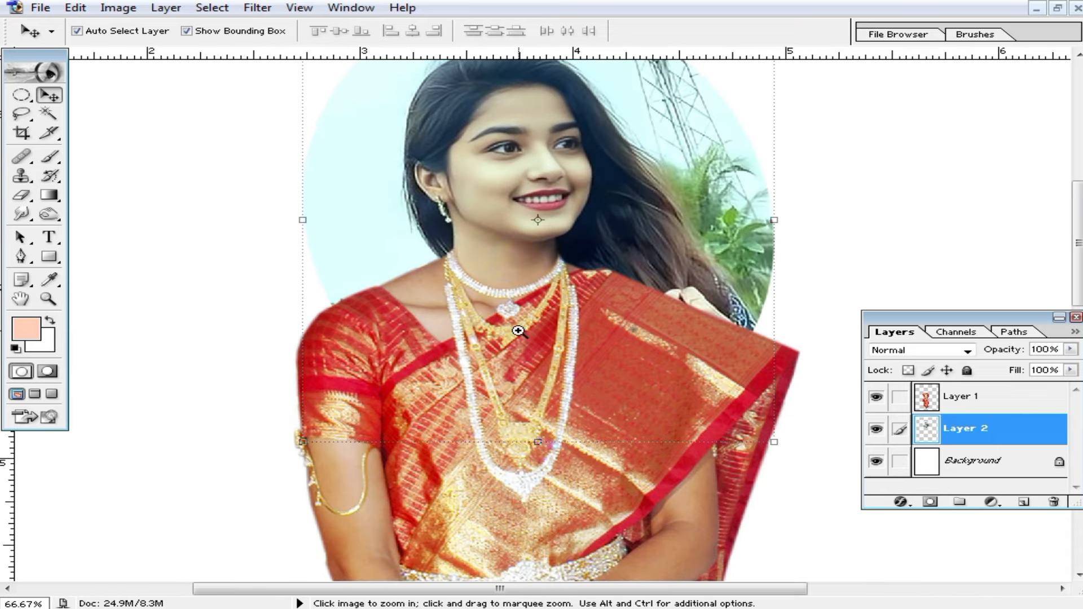
left_click(541, 308, "ctrl")
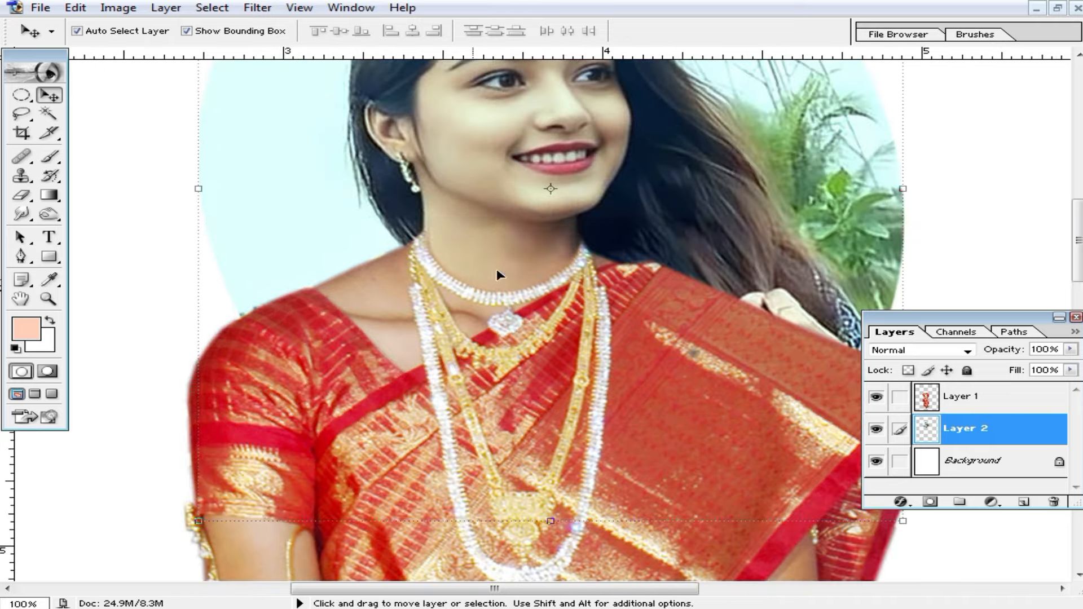
left_click(564, 299, "alt")
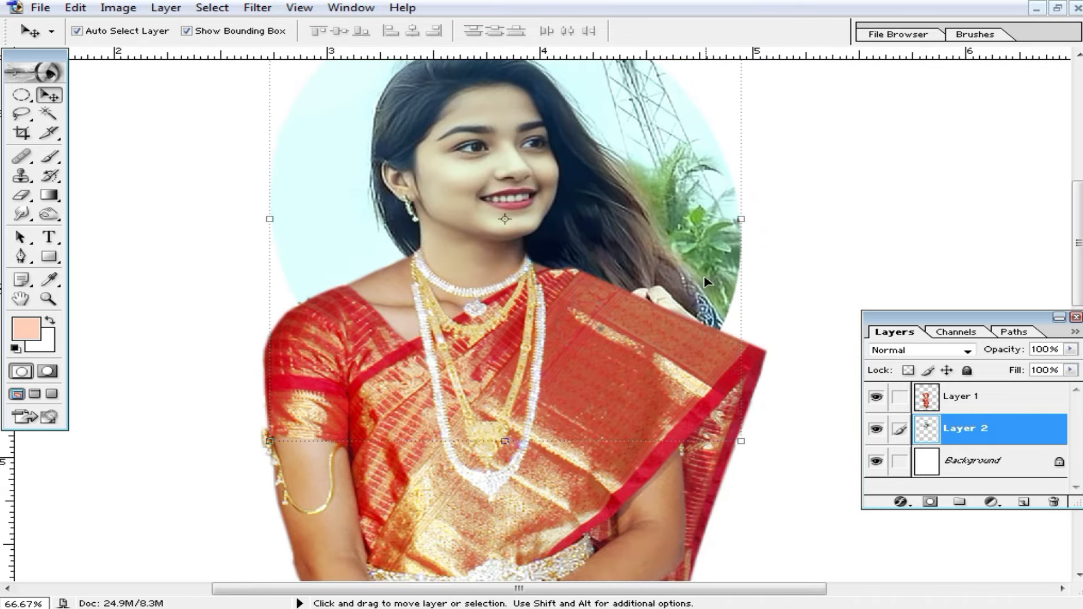
scroll(694, 207, "up", 3)
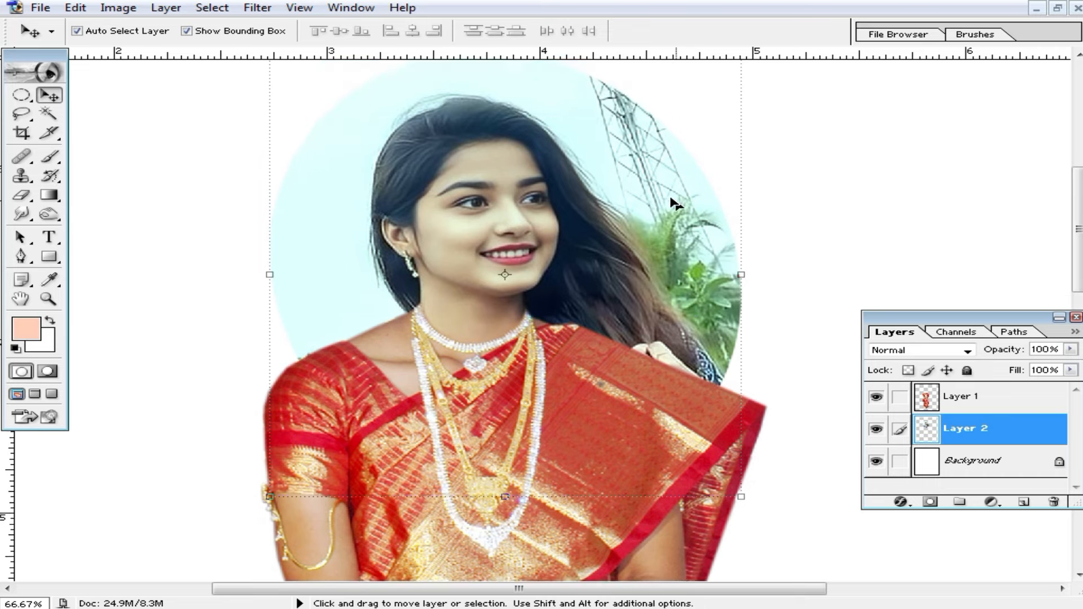
scroll(677, 256, "down", 1)
Erase the plants and tower background beside the loose hair on the portrait layer with the eraser.
left_click(713, 363, "ctrl")
left_click_drag(363, 273, 571, 361)
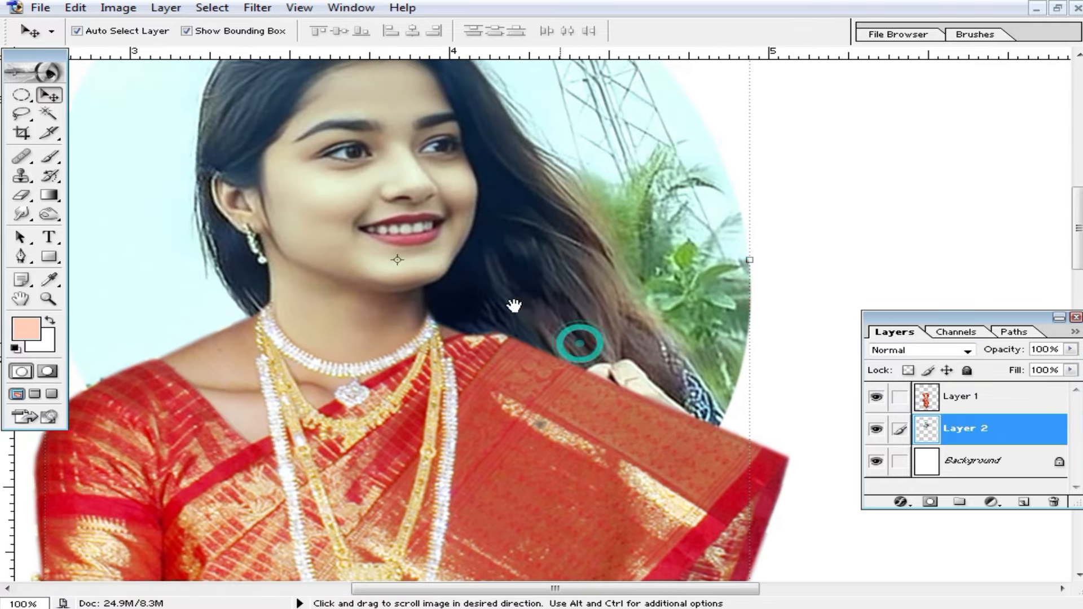
left_click(22, 196)
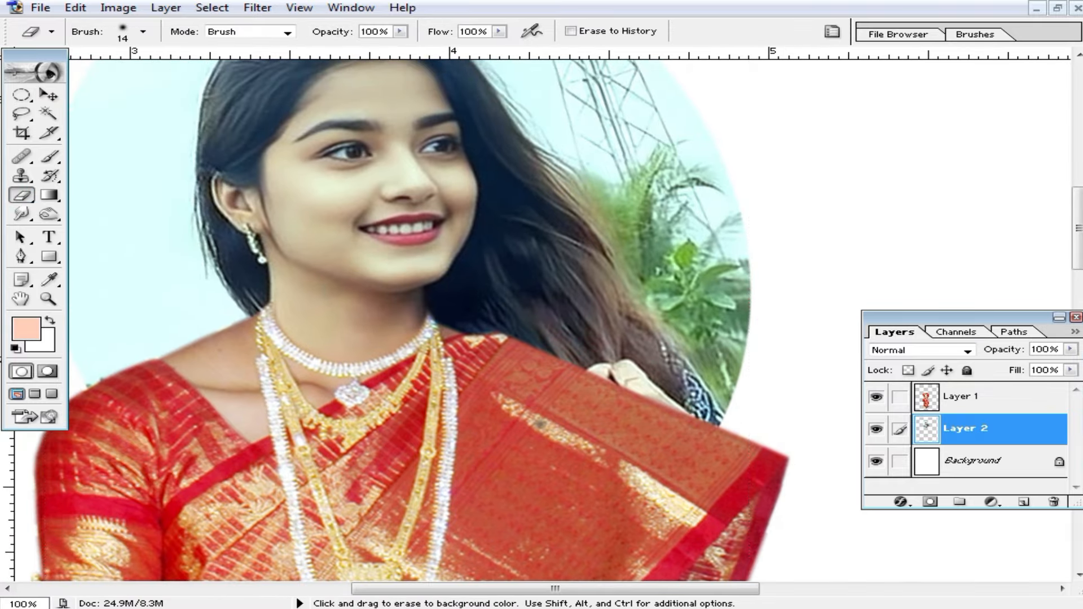
left_click(572, 324, "ctrl")
left_click_drag(633, 411, 564, 387)
right_click(601, 384)
left_click_drag(643, 411, 661, 412)
mouse_move(649, 310)
left_mouse_down()
mouse_move(726, 440)
mouse_move(654, 408)
mouse_move(558, 206)
mouse_move(536, 295)
mouse_move(589, 460)
mouse_move(561, 235)
mouse_move(670, 269)
mouse_move(613, 415)
left_mouse_up()
mouse_move(718, 467)
left_mouse_down()
mouse_move(677, 314)
mouse_move(678, 411)
mouse_move(619, 314)
mouse_move(570, 332)
mouse_move(559, 371)
mouse_move(518, 380)
mouse_move(407, 190)
mouse_move(395, 169)
left_mouse_up()
mouse_move(395, 169)
left_mouse_down()
mouse_move(443, 201)
mouse_move(483, 345)
mouse_move(441, 310)
mouse_move(406, 213)
mouse_move(510, 251)
mouse_move(578, 450)
mouse_move(677, 500)
mouse_move(804, 537)
mouse_move(740, 439)
mouse_move(731, 353)
left_mouse_up()
Erase more background and most of the hand between the hair tips and the saree's shoulder with a 50 px eraser.
left_click(717, 392, "ctrl+alt")
left_click_drag(695, 384, 724, 499)
right_click(657, 442)
left_click(735, 388)
mouse_move(537, 324)
left_mouse_down()
mouse_move(576, 365)
mouse_move(487, 325)
mouse_move(478, 349)
mouse_move(448, 318)
mouse_move(454, 340)
mouse_move(414, 187)
mouse_move(391, 162)
mouse_move(473, 246)
mouse_move(499, 245)
mouse_move(534, 357)
left_mouse_up()
left_click_drag(580, 445, 651, 223)
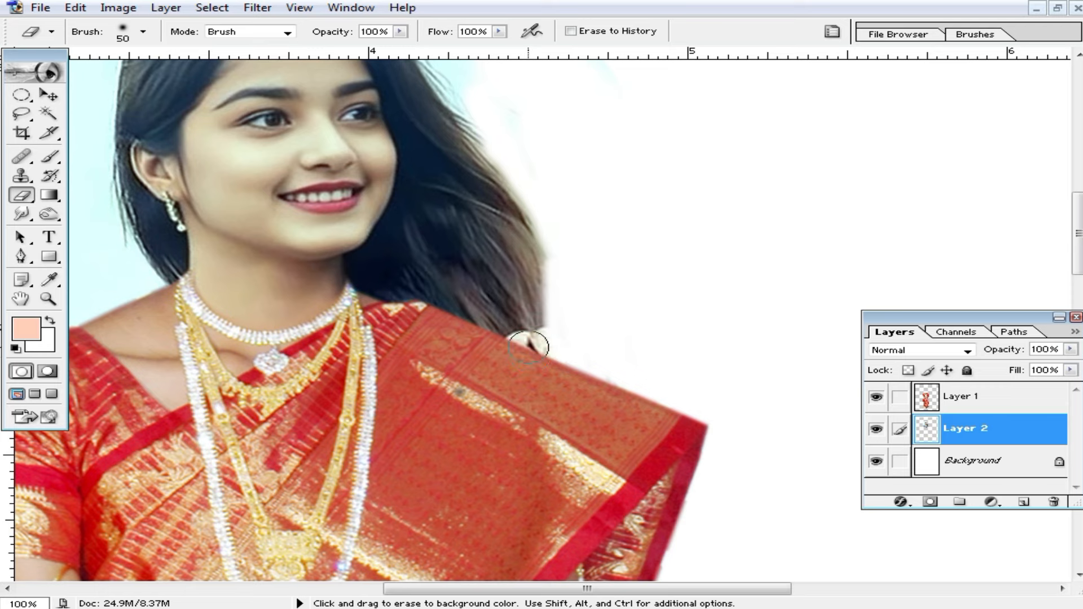
Clone hair over the remaining bit of hand at the saree's shoulder with the 77 px Clone Stamp.
left_click(21, 178)
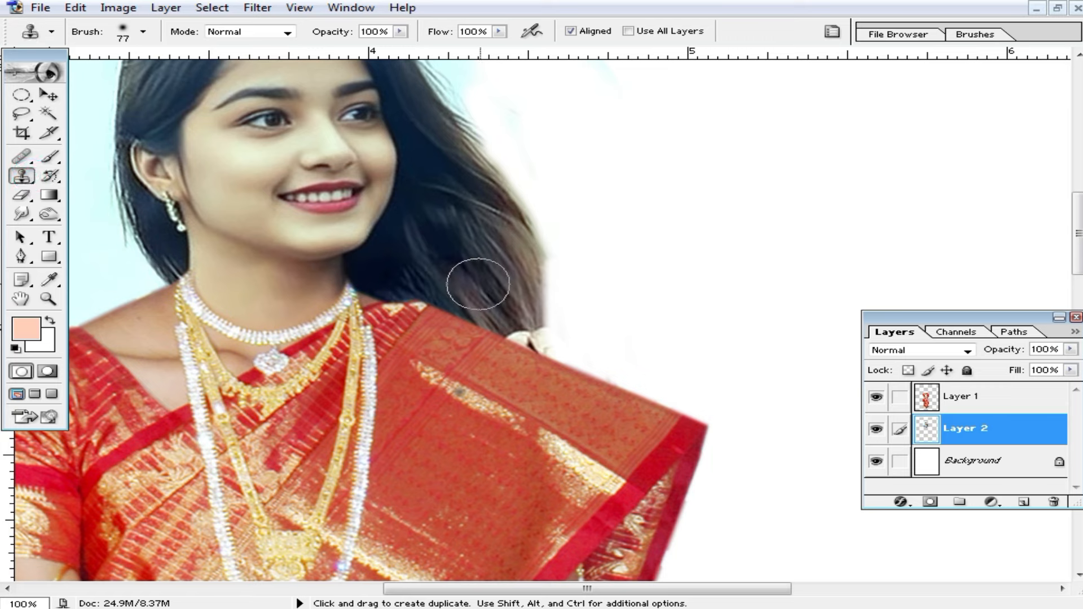
left_click(498, 277, "alt")
left_click(521, 326)
left_click_drag(521, 326, 535, 360)
left_click(511, 274, "alt")
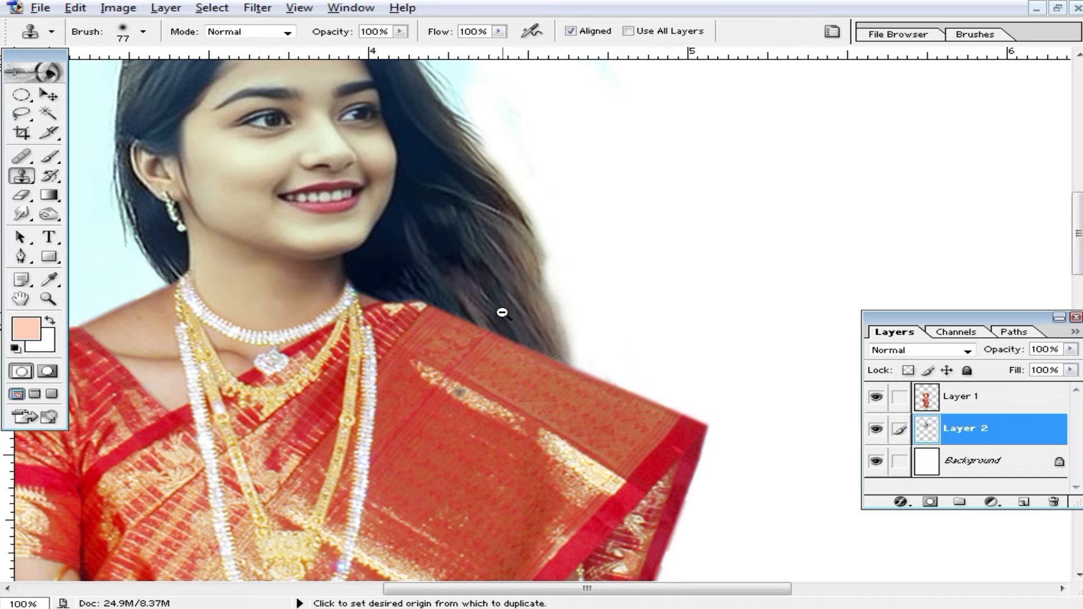
Examine the cloned hair tip and the overall look of the full-length figure.
scroll(500, 309, "down", 2)
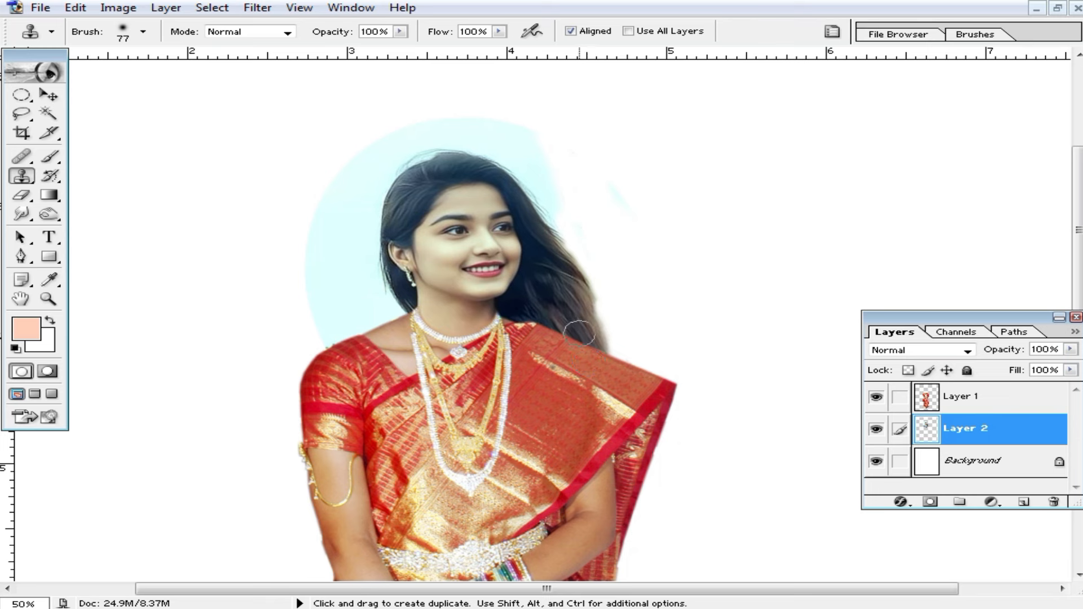
scroll(496, 315, "up", 2)
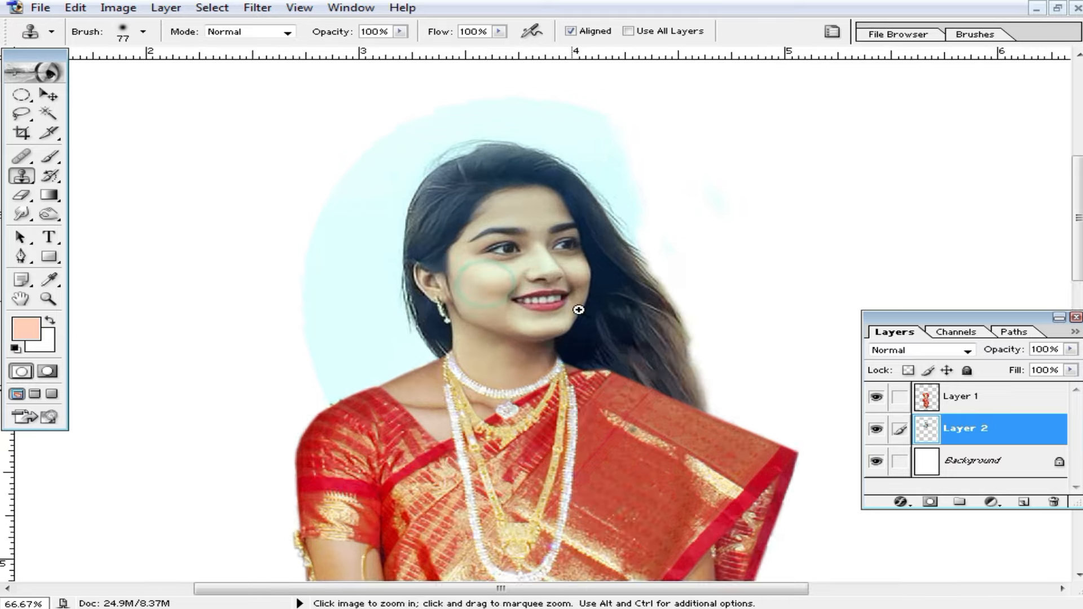
scroll(518, 319, "down", 4)
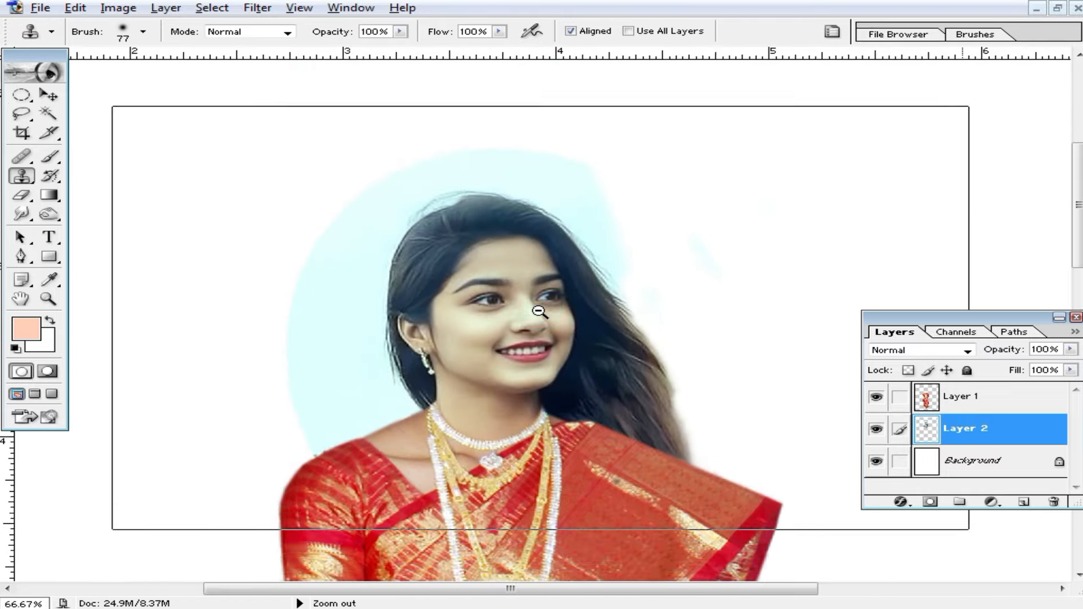
left_click_drag(562, 430, 547, 356)
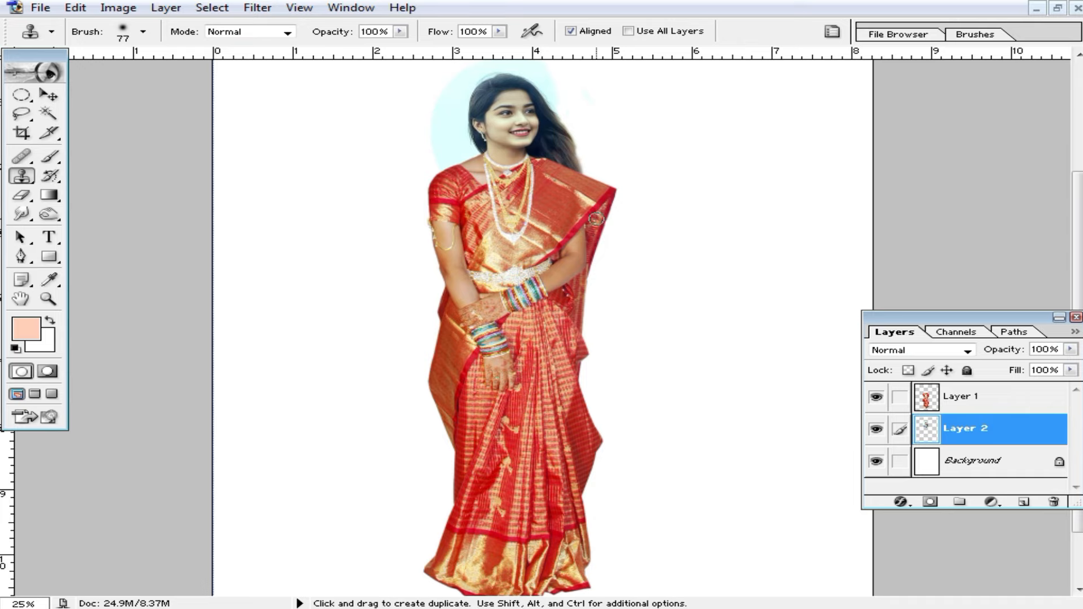
scroll(587, 235, "up", 3)
Try to reshape the outer edge of the loose hair with the Clone Stamp and the 50 px eraser.
mouse_move(528, 194)
left_mouse_down()
mouse_move(515, 193)
mouse_move(514, 233)
mouse_move(547, 339)
left_mouse_up()
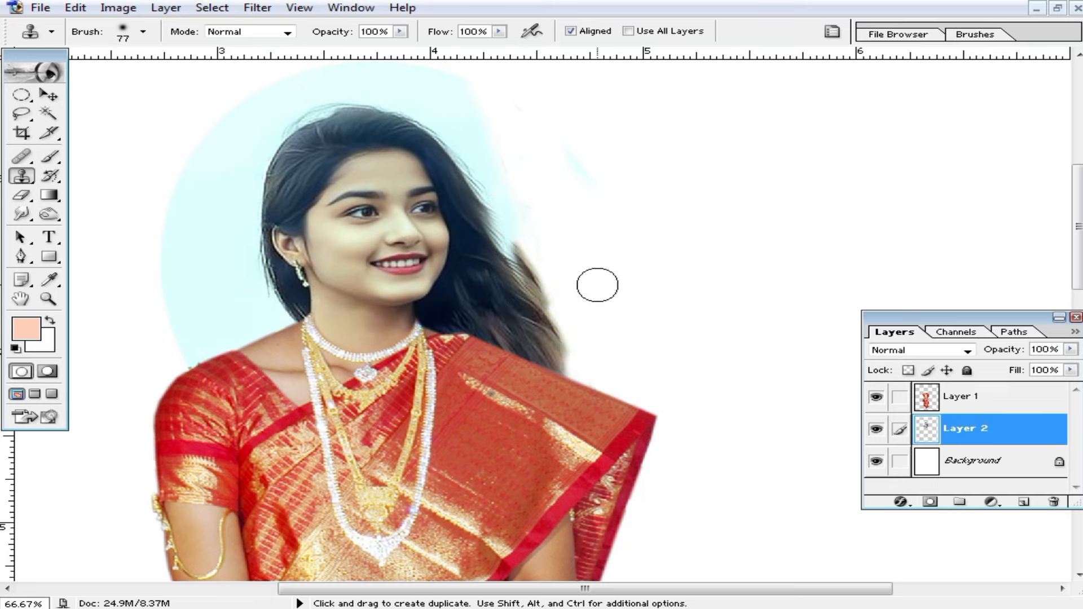
key("ctrl+z")
left_click(23, 194)
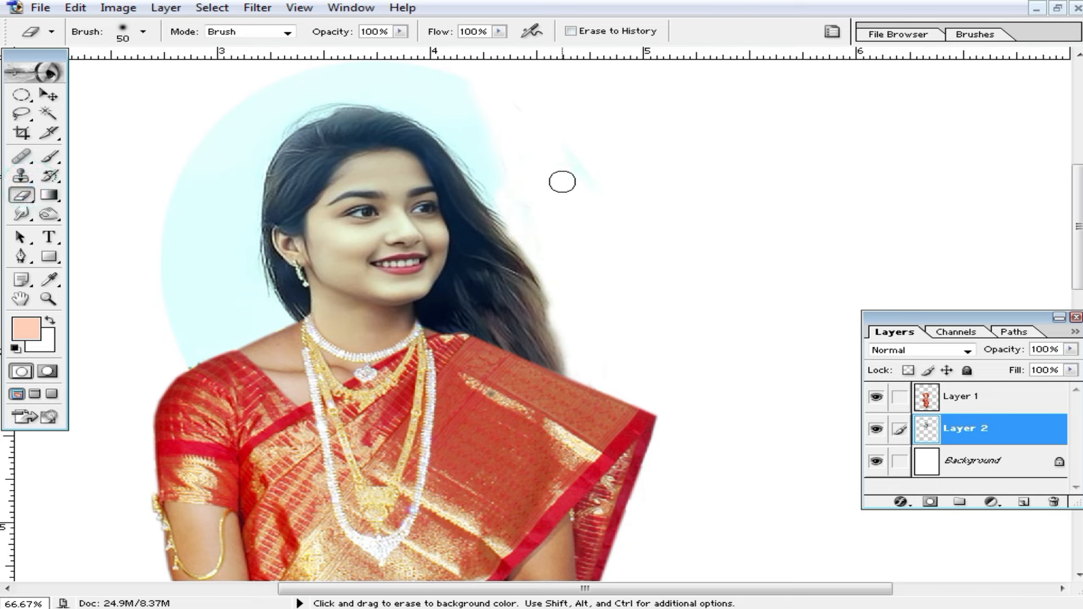
mouse_move(515, 174)
left_mouse_down()
mouse_move(513, 310)
mouse_move(541, 358)
mouse_move(525, 298)
mouse_move(569, 333)
left_mouse_up()
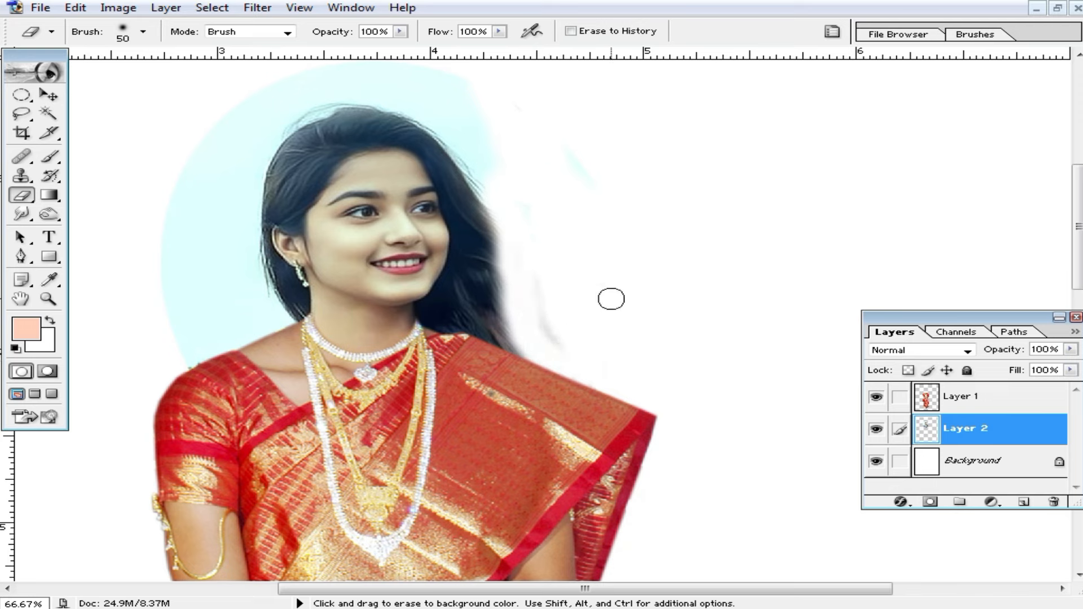
key("ctrl+z")
Trim the loose hair's outer edge to a smooth slope down to the saree's shoulder with the 50 px eraser.
mouse_move(507, 198)
left_mouse_down()
mouse_move(511, 257)
mouse_move(565, 353)
left_mouse_up()
mouse_move(530, 248)
left_mouse_down()
mouse_move(493, 191)
mouse_move(510, 233)
left_mouse_up()
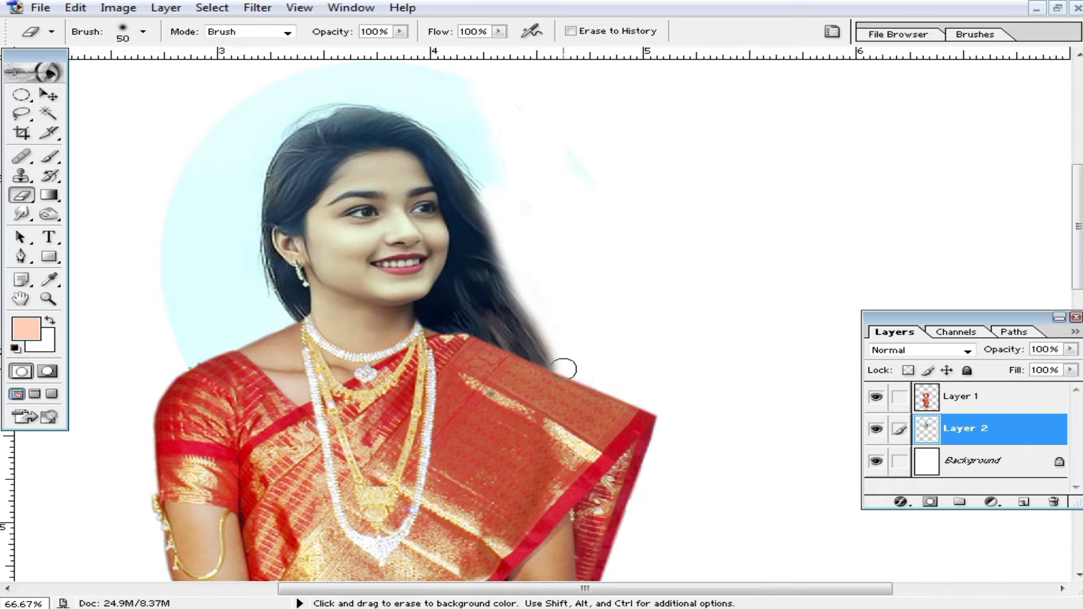
left_click_drag(564, 369, 635, 376)
Clone nearby hair into the hair tip along the saree's shoulder edge with the 77 px Clone Stamp.
key("ctrl+space")
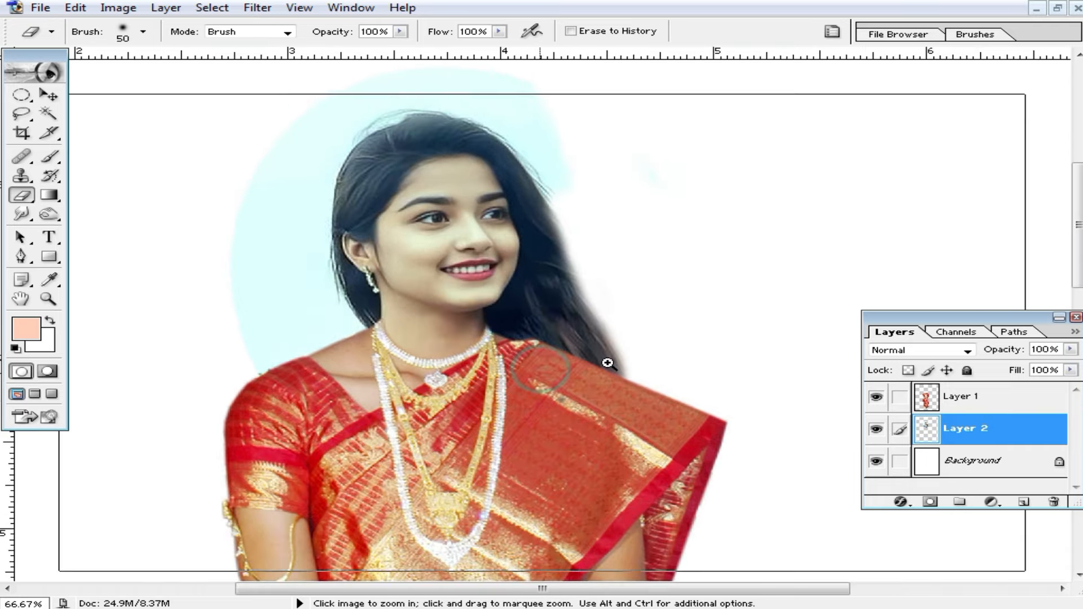
left_click(607, 363)
left_click(21, 175)
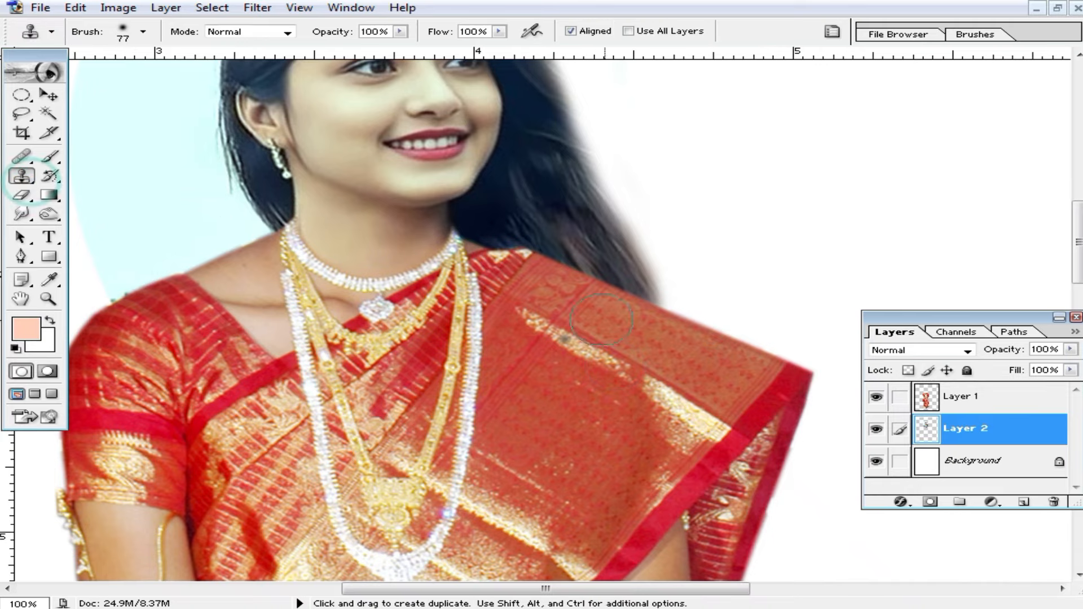
left_click(617, 283, "alt")
left_click_drag(628, 307, 629, 313)
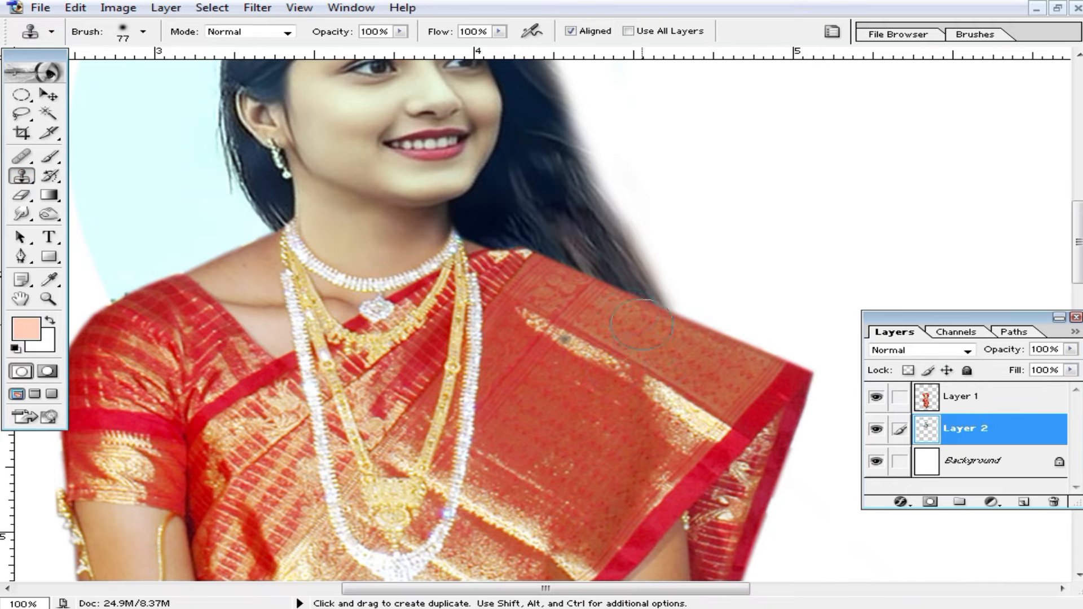
Examine the trimmed hair on the full figure and up close around the head and shoulders.
left_click(604, 358, "ctrl+alt")
left_click(524, 289, "ctrl+alt")
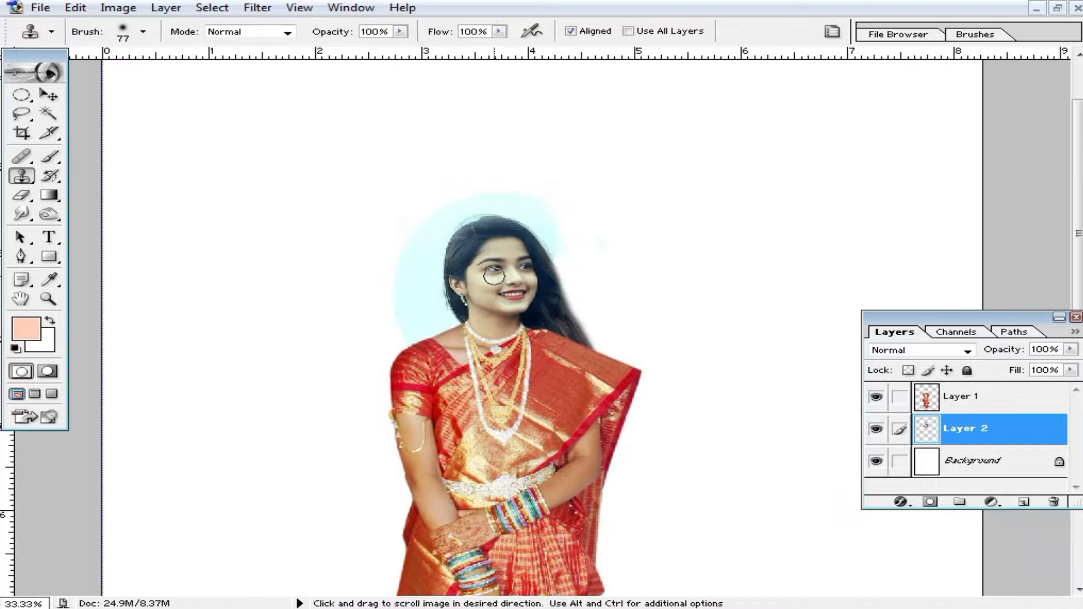
left_click_drag(528, 415, 545, 267)
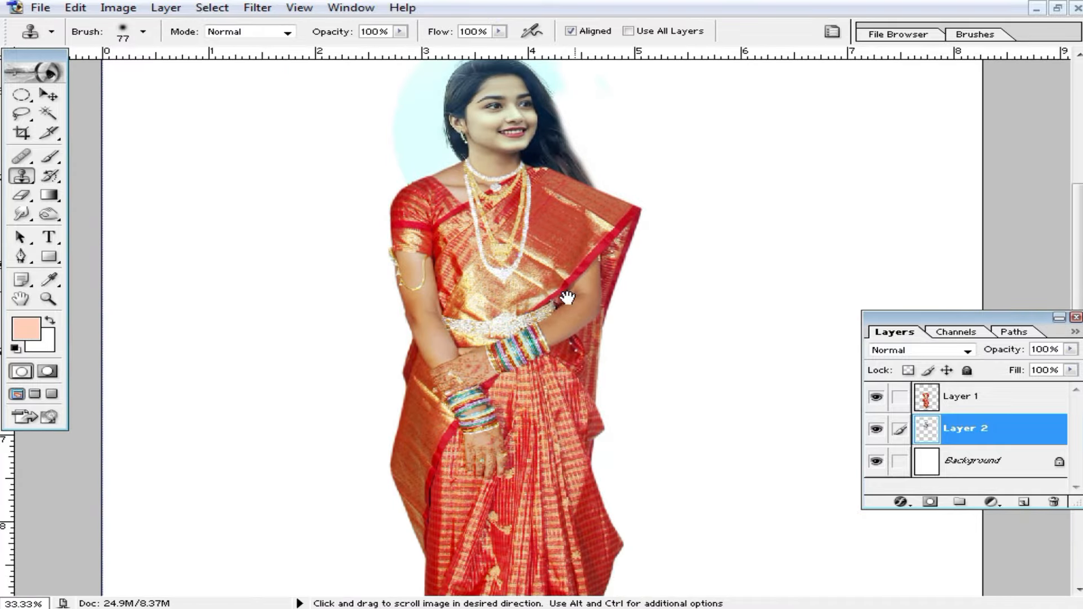
left_click(490, 341, "ctrl")
left_click_drag(564, 169, 544, 350)
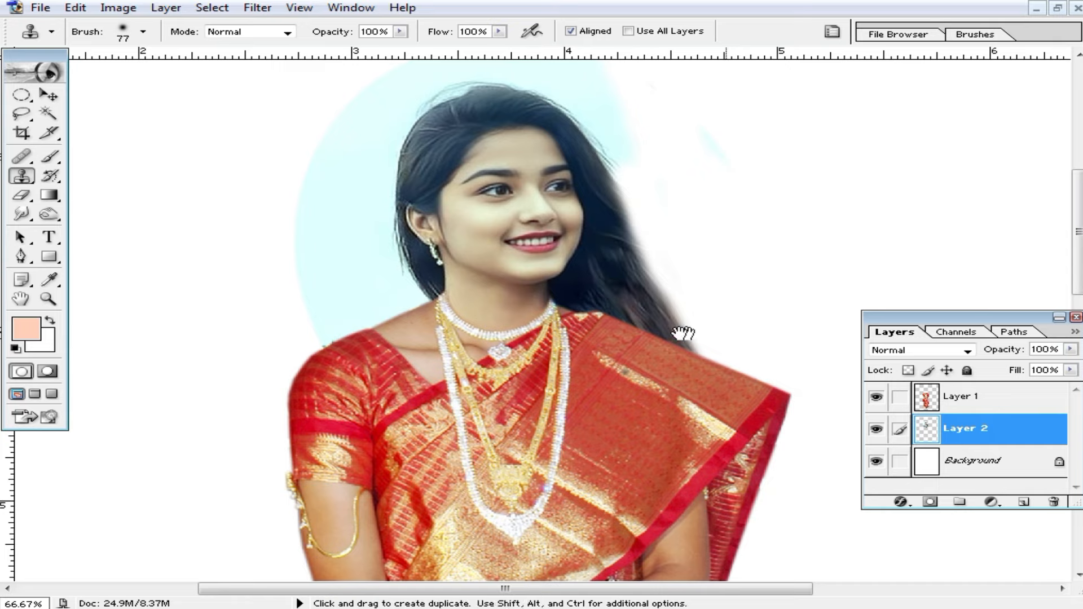
Merge the saree layer (Layer 1) down into the head layer (Layer 2).
left_click(561, 273, "alt")
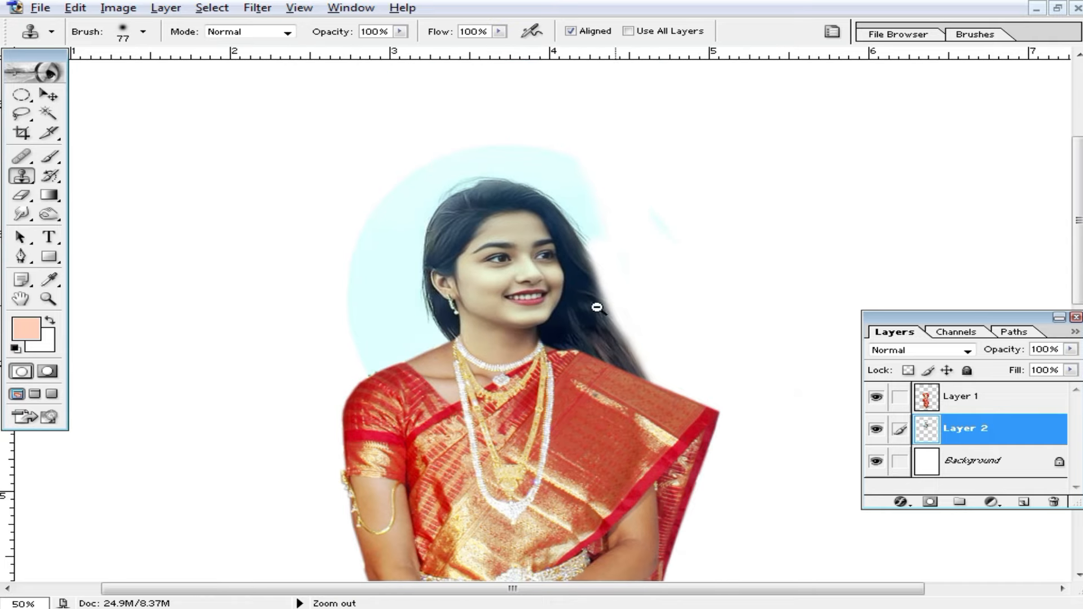
left_click(564, 302, "alt")
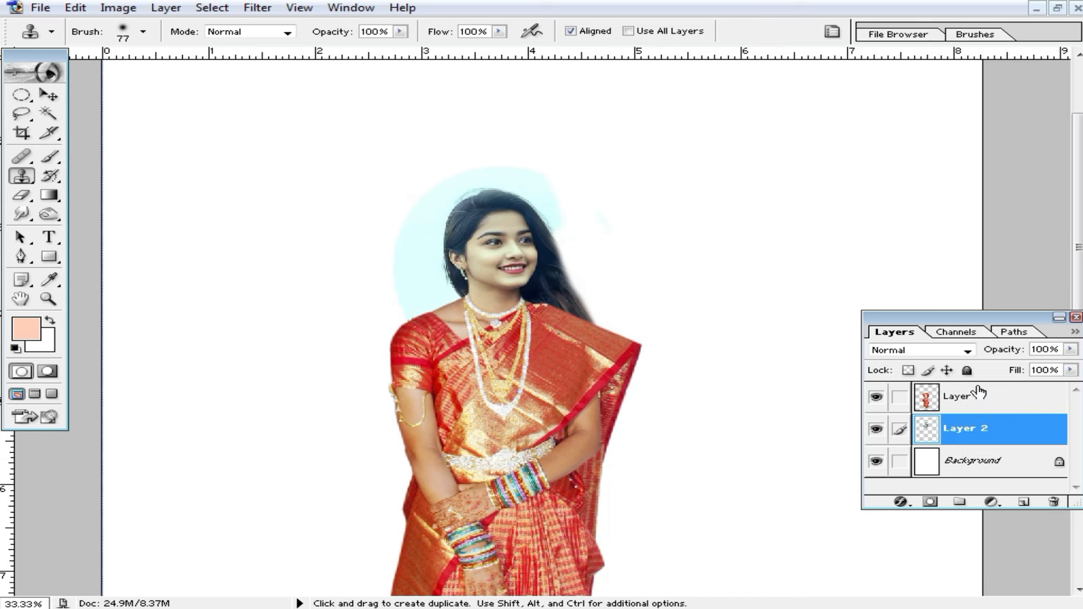
scroll(971, 410, "down", 2)
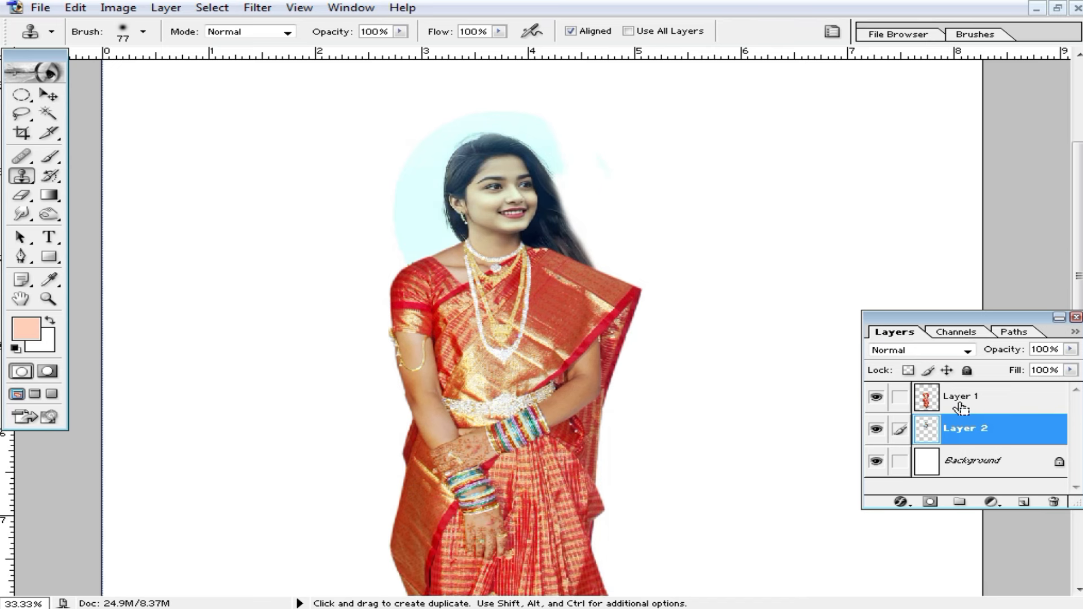
left_click(981, 399)
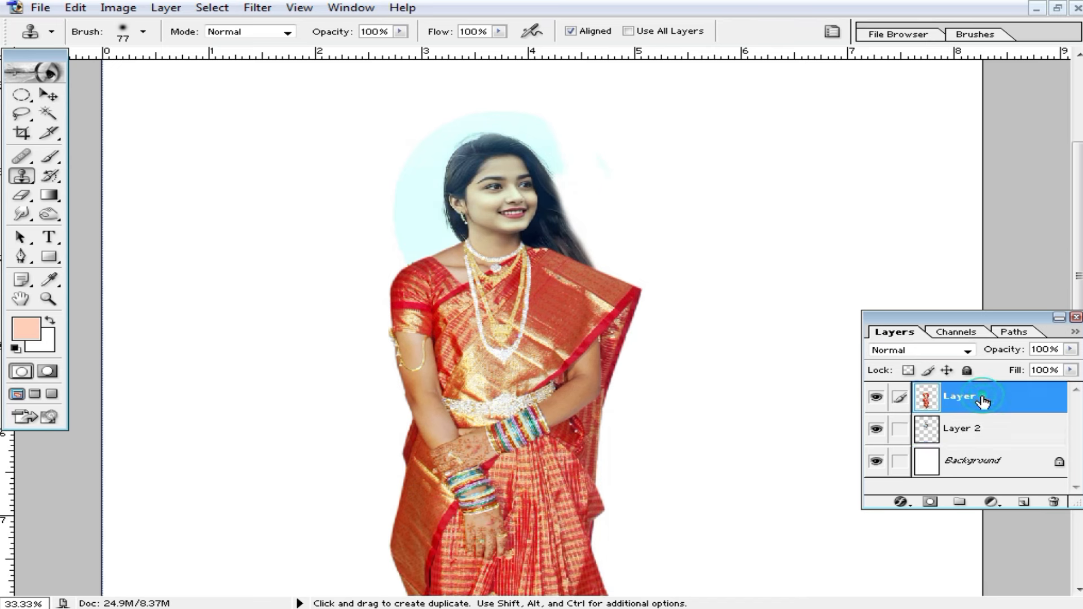
key("ctrl+e")
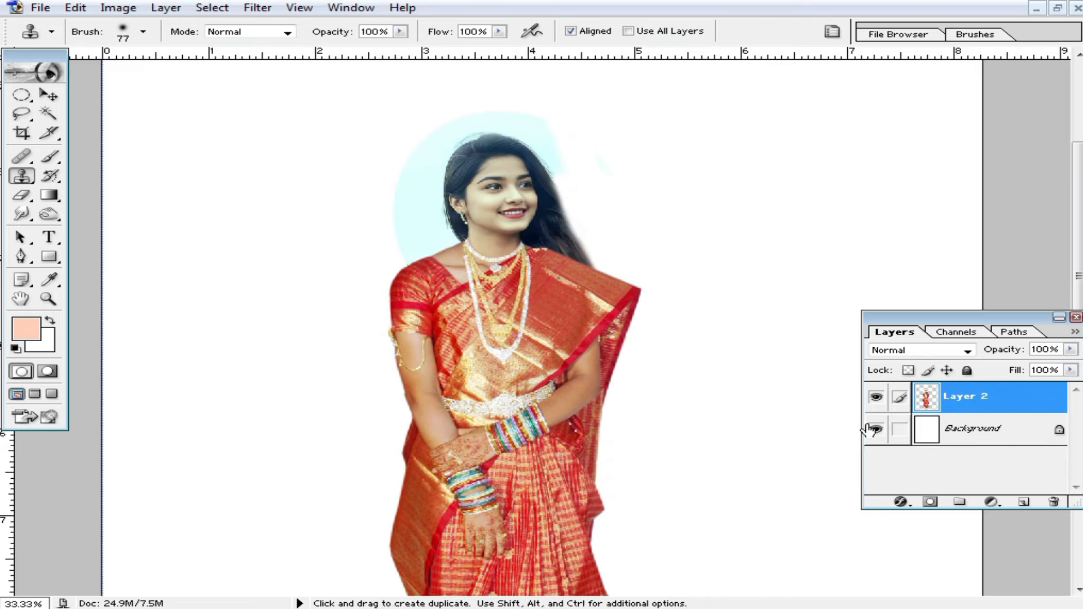
Hide the white Background and remove the light blue area around the head with the Magic Eraser at tolerance 32.
left_click(876, 429)
left_click(877, 430)
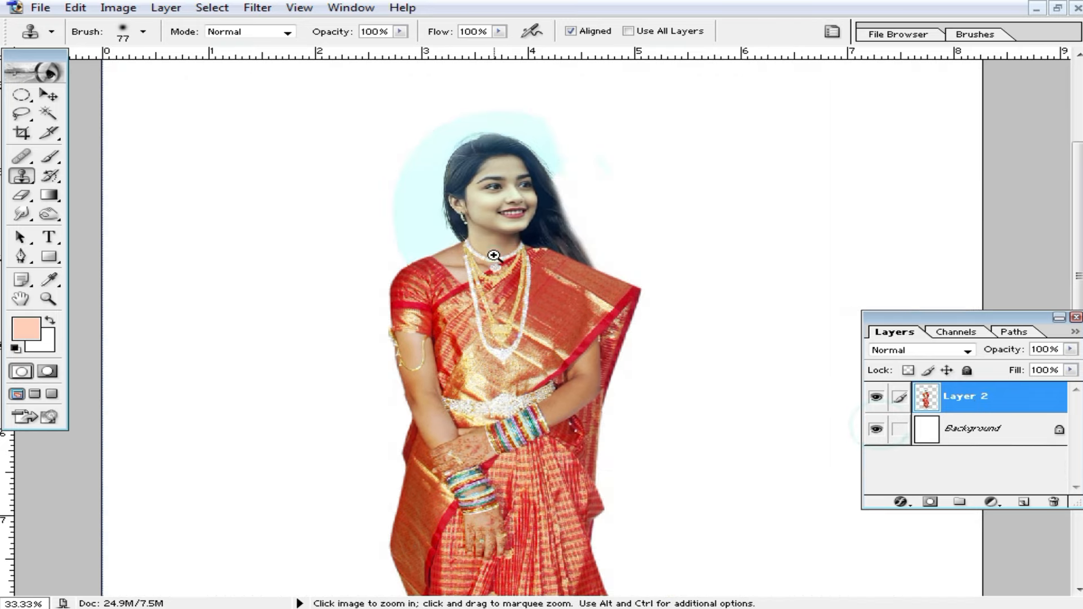
left_click(485, 253, "ctrl")
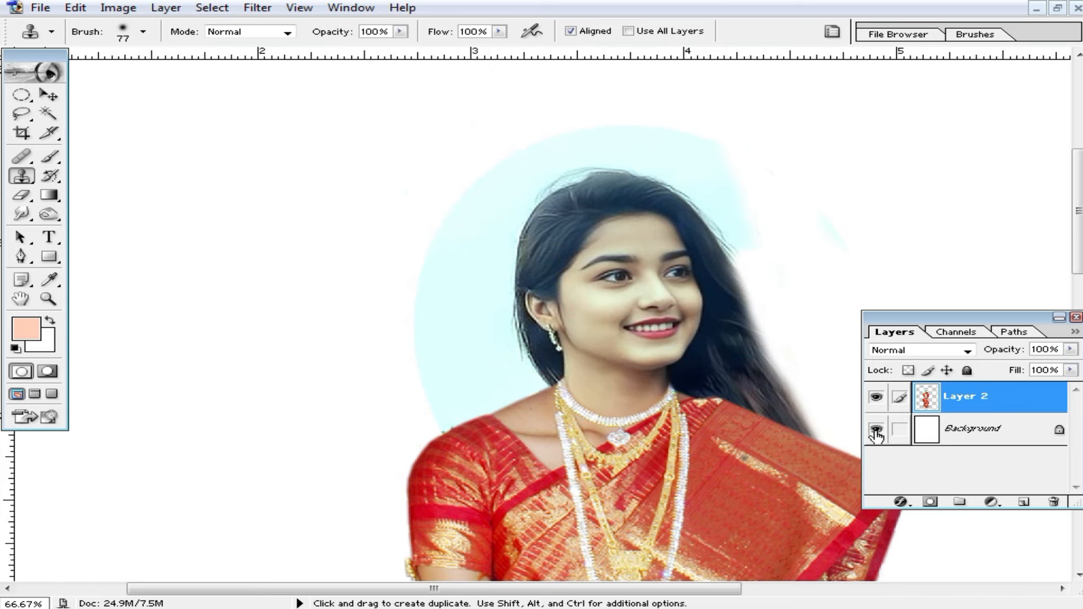
left_click(875, 431)
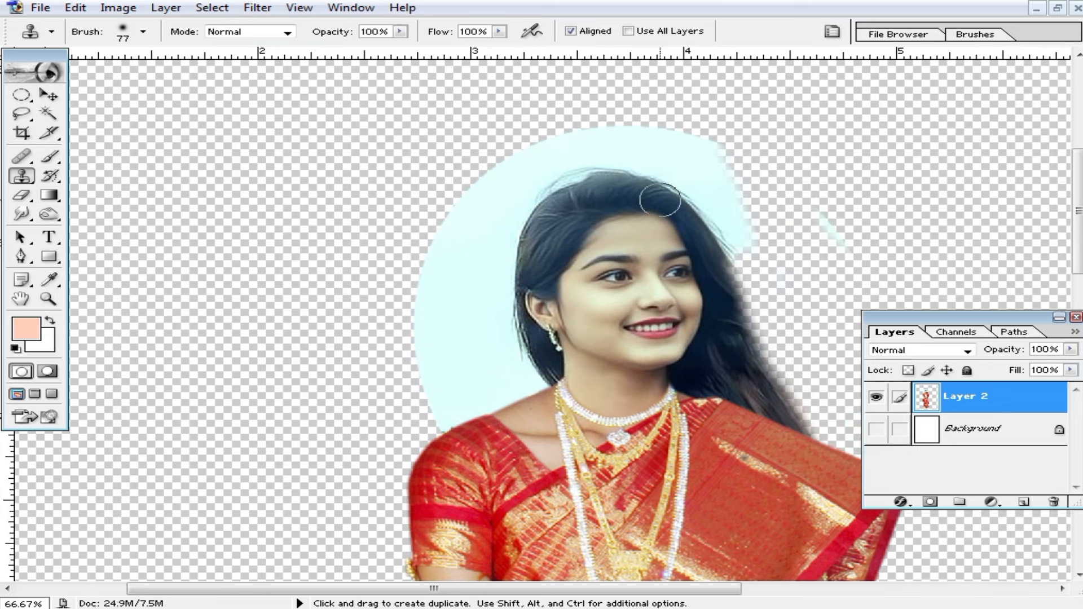
left_click(21, 195)
left_click(145, 227)
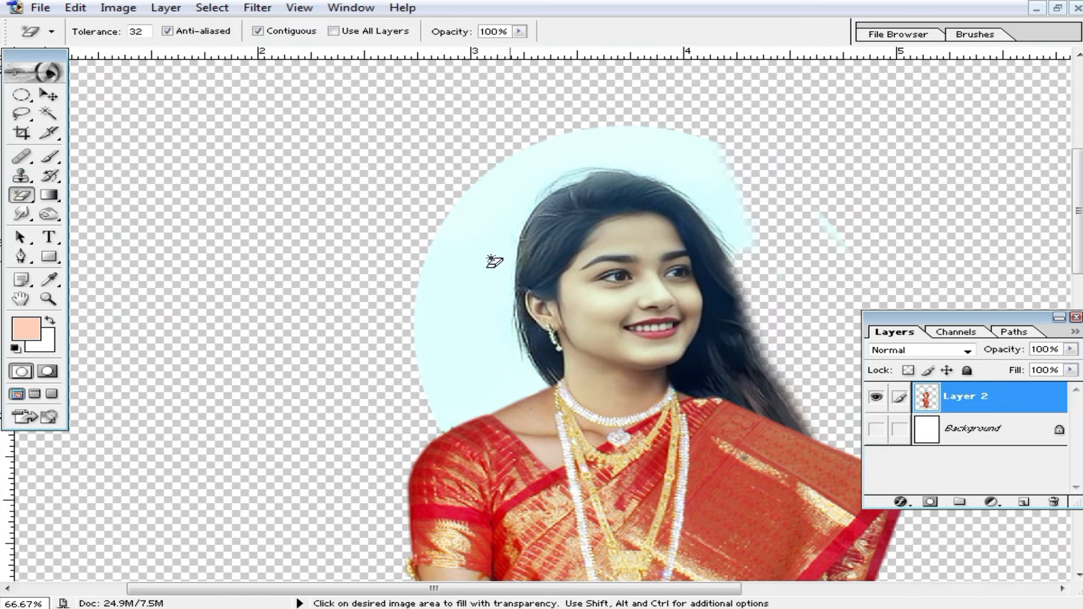
left_click(459, 247)
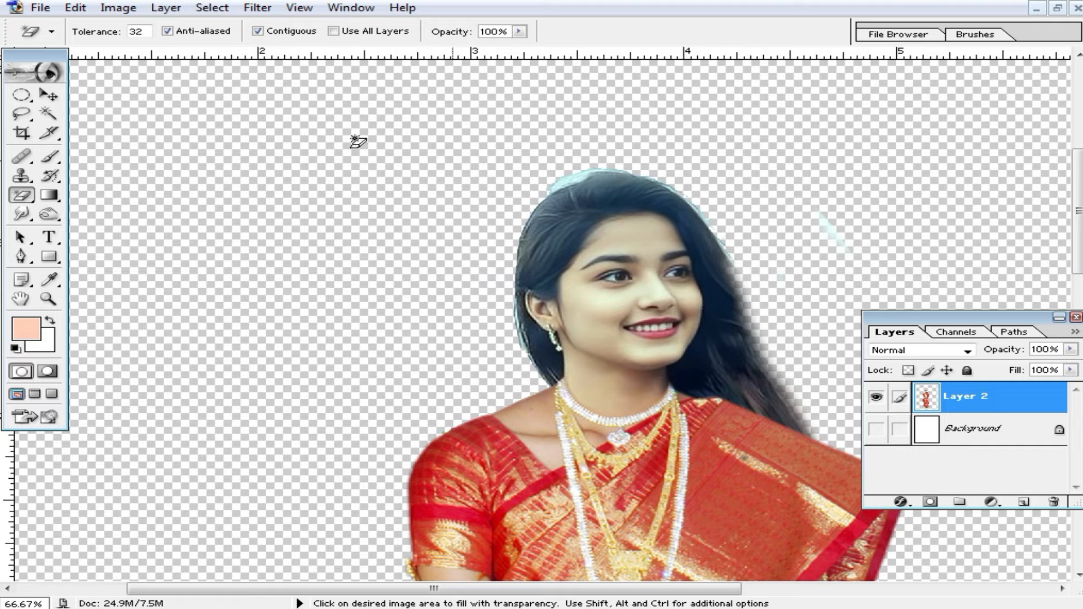
Show the white Background again and erase the bluish fringe along the top and loose side of the hair with a 15 px eraser.
left_click(49, 96)
left_click(619, 274, "ctrl+alt")
left_click(559, 250, "ctrl+alt")
left_click(505, 340, "ctrl")
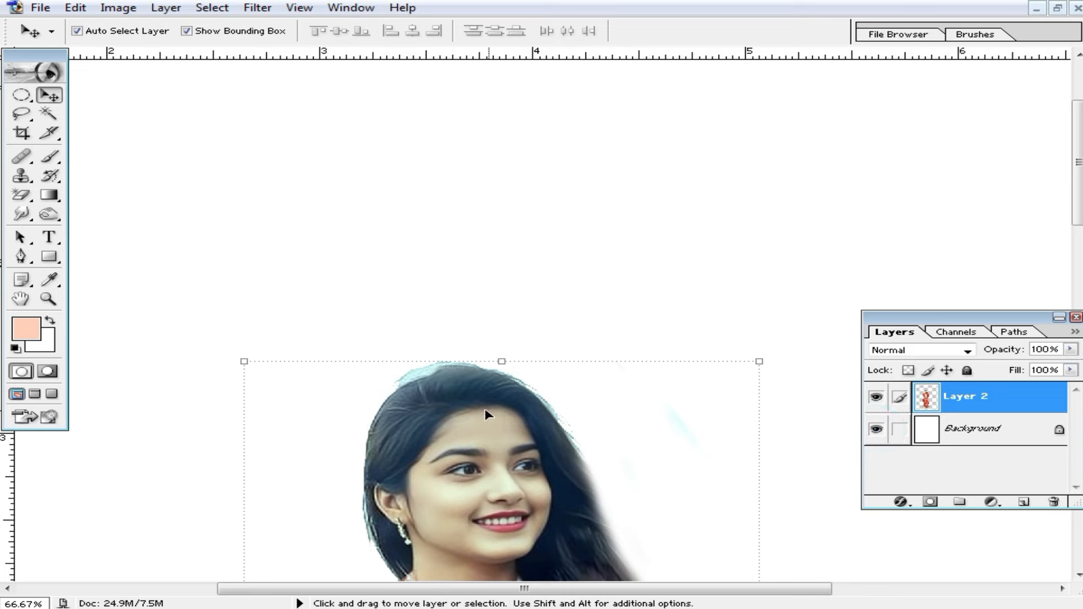
left_click(502, 339)
left_click(530, 251)
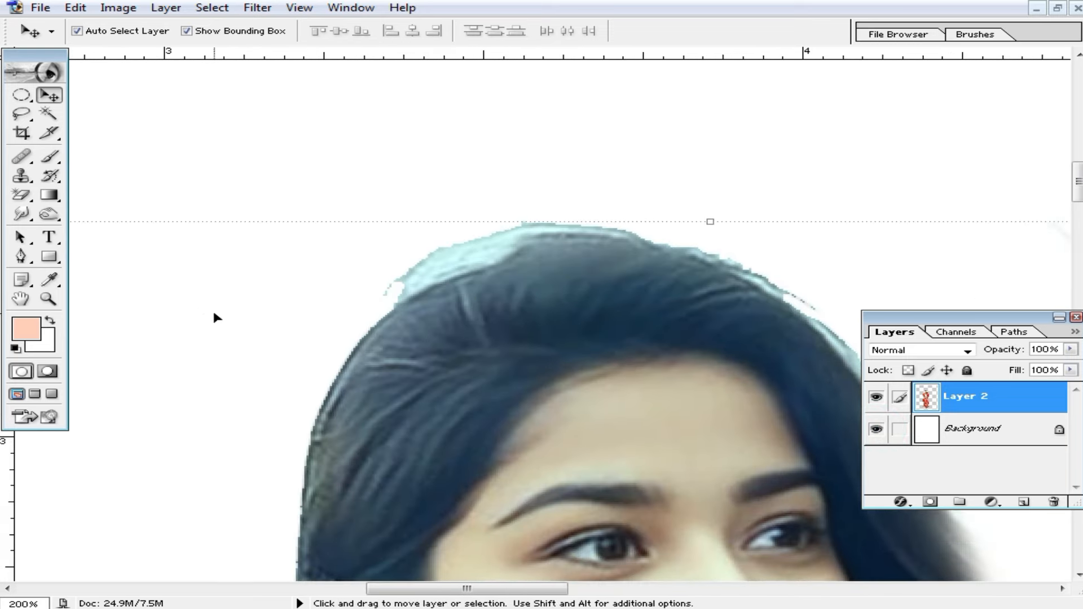
left_click_drag(30, 193, 91, 196)
right_click(512, 262)
left_click(553, 294)
left_click(356, 244)
mouse_move(393, 288)
left_mouse_down()
mouse_move(534, 229)
mouse_move(491, 244)
mouse_move(577, 225)
left_mouse_up()
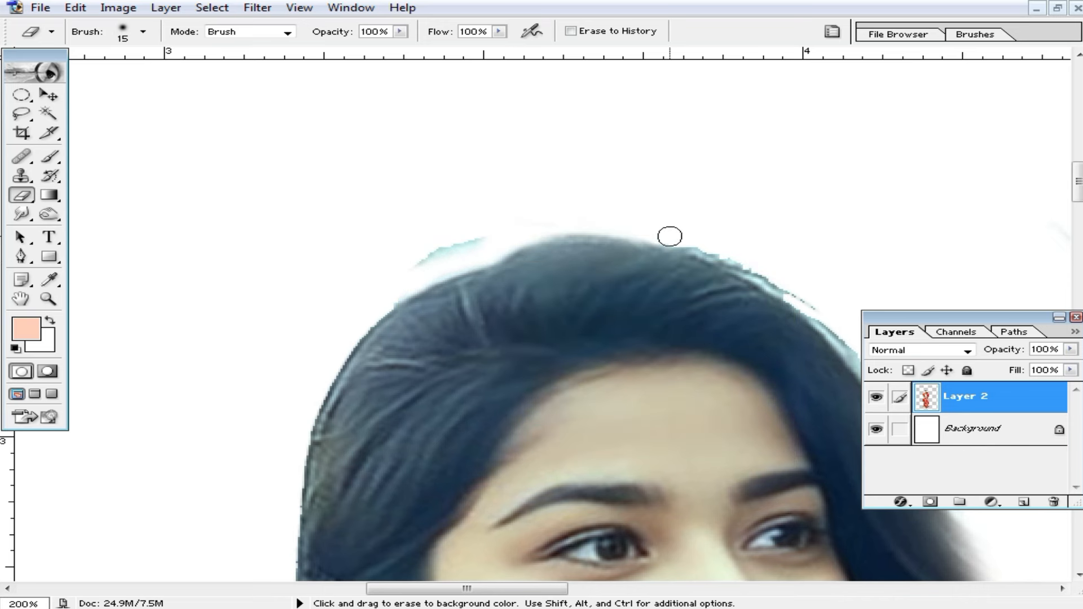
mouse_move(725, 259)
left_mouse_down()
mouse_move(638, 233)
mouse_move(466, 227)
left_mouse_up()
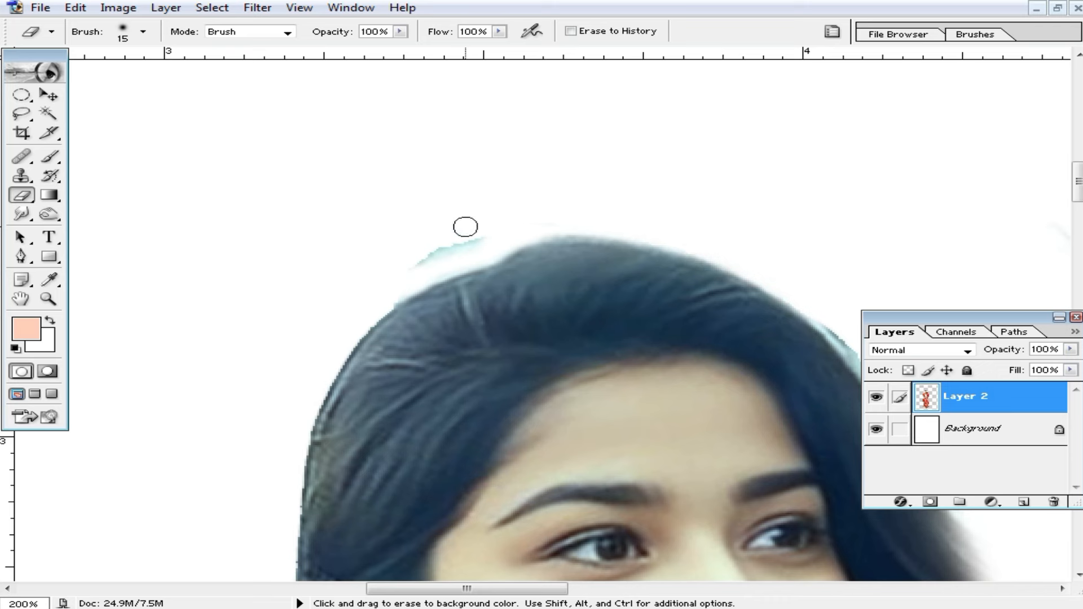
scroll(381, 257, "down", 3)
scroll(381, 257, "right", 5)
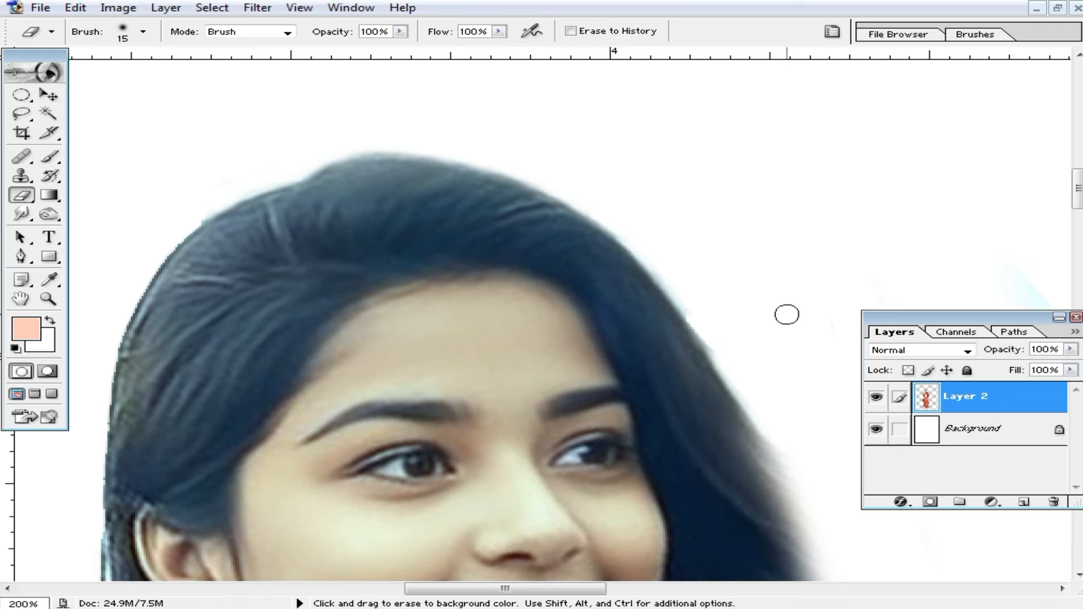
Trim the fringe and stray strands from the hair's outer edge beside the ear and earring with the 15 px eraser, undoing faulty strokes.
left_click_drag(387, 266, 699, 265)
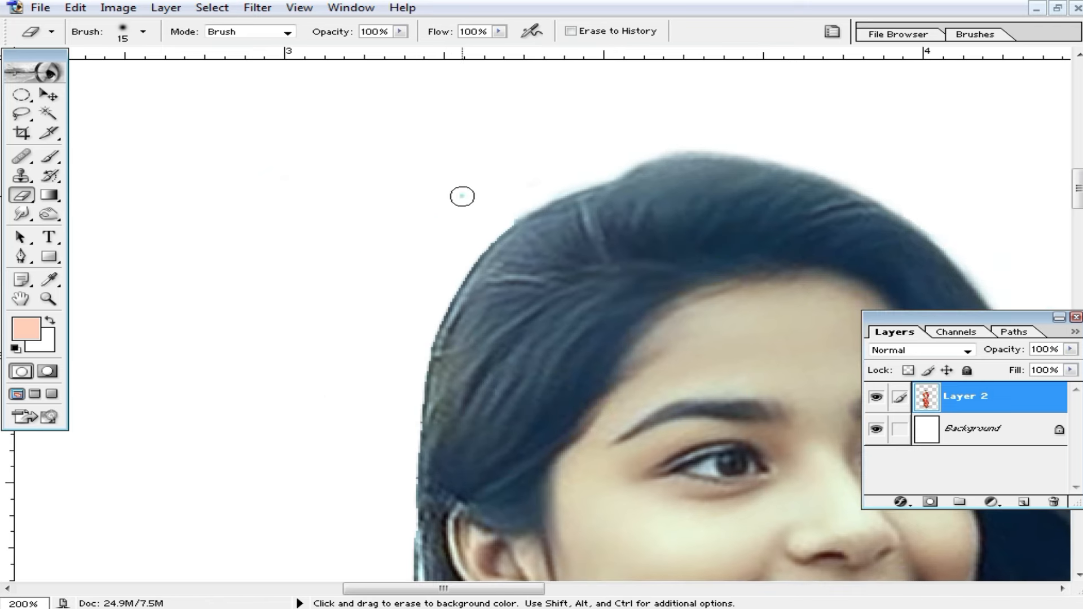
left_click_drag(424, 333, 402, 169)
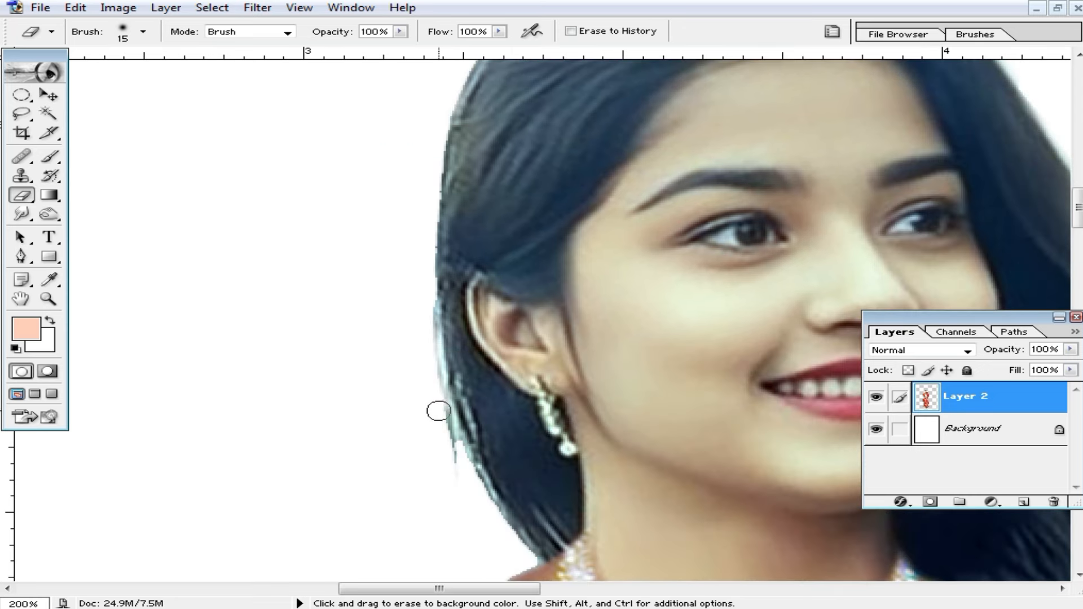
left_click_drag(425, 452, 423, 355)
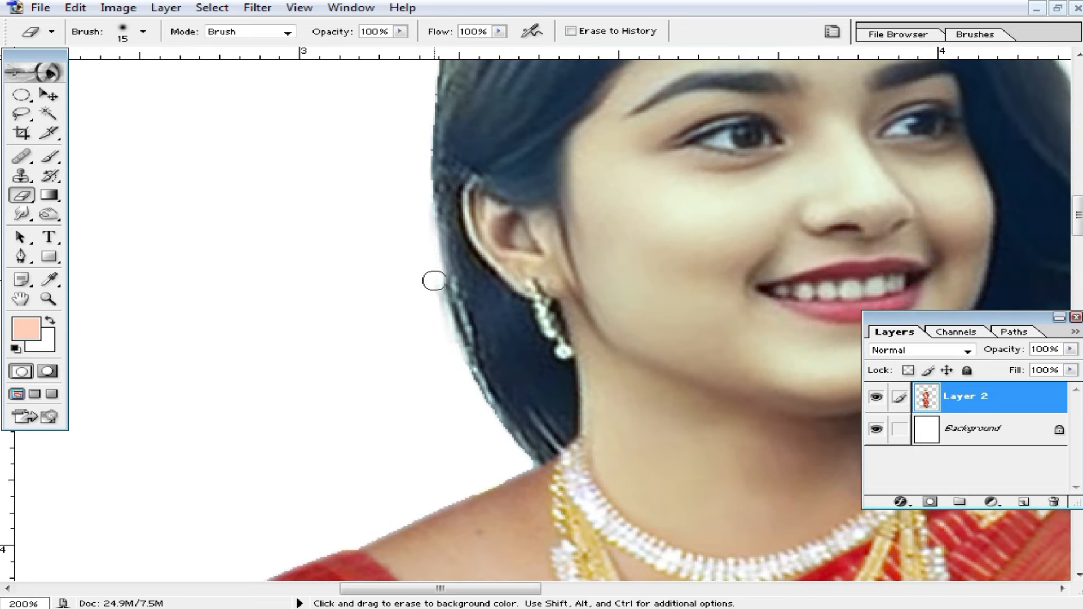
left_click_drag(434, 280, 455, 348)
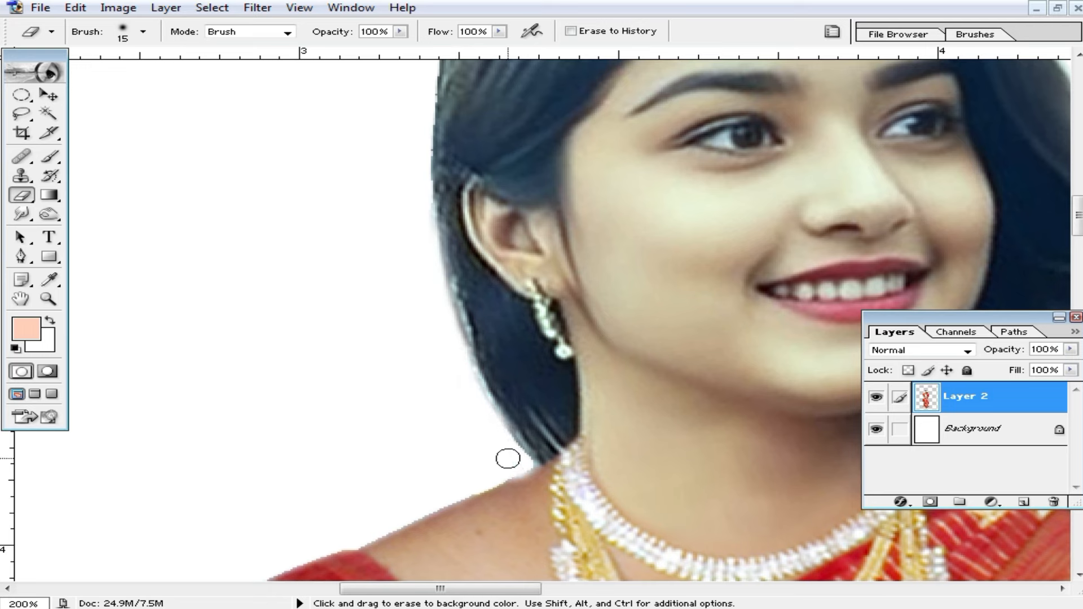
key("ctrl+alt+z")
left_click(445, 368)
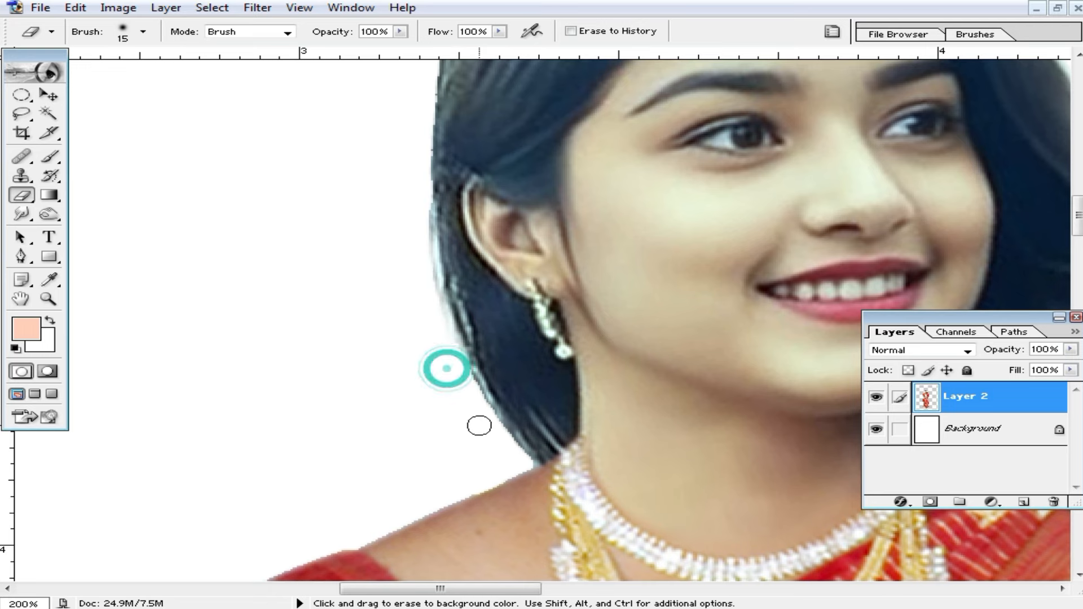
left_click_drag(459, 367, 427, 237)
left_click_drag(428, 190, 430, 96)
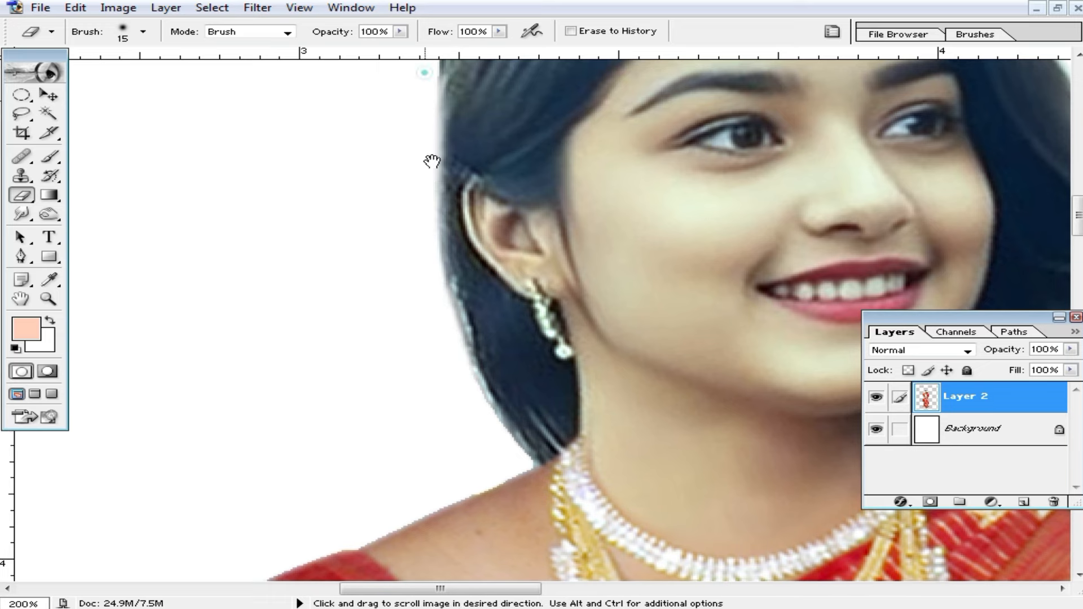
Smooth the hair's outer edge from above the ear up to the crown with the 15 px eraser.
left_click_drag(433, 162, 445, 393)
left_click(471, 158)
left_click_drag(463, 221, 448, 288)
left_click_drag(425, 179, 418, 244)
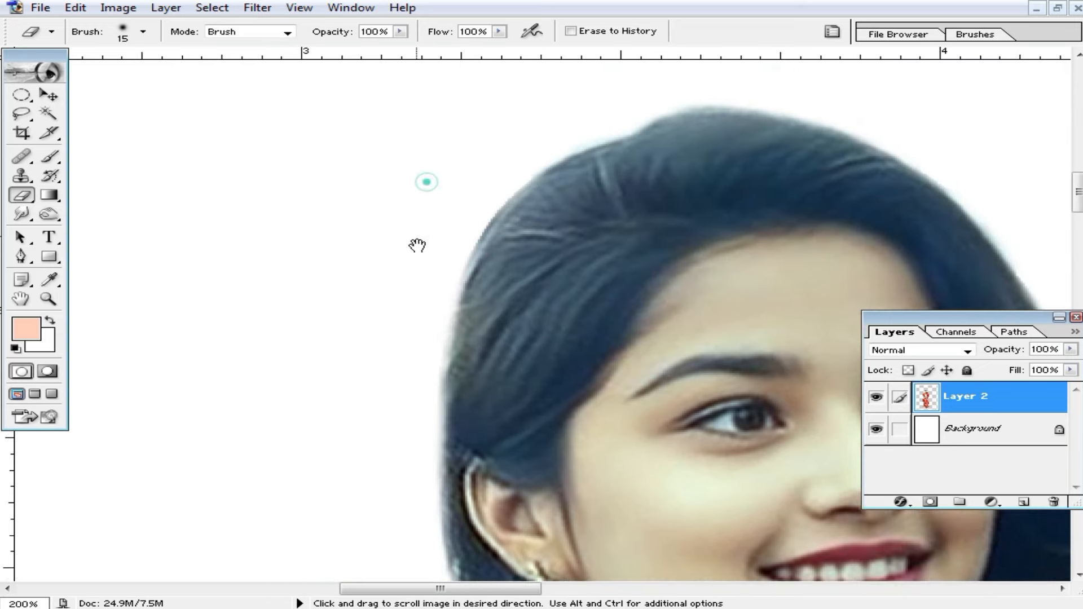
left_click(501, 159)
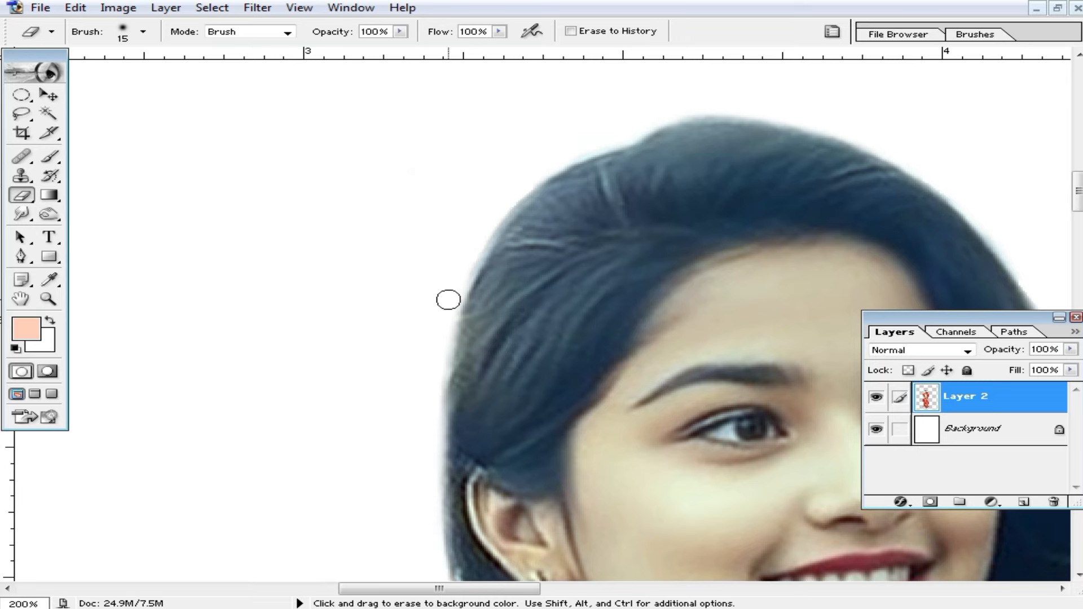
Return to the separate document windows, move the palm-tree path photo 123567 (19).jpg aside and close the gazebo photo 123567 (15).jpg.
left_click(520, 249, "alt")
left_click(584, 297, "alt")
left_click(613, 365, "alt")
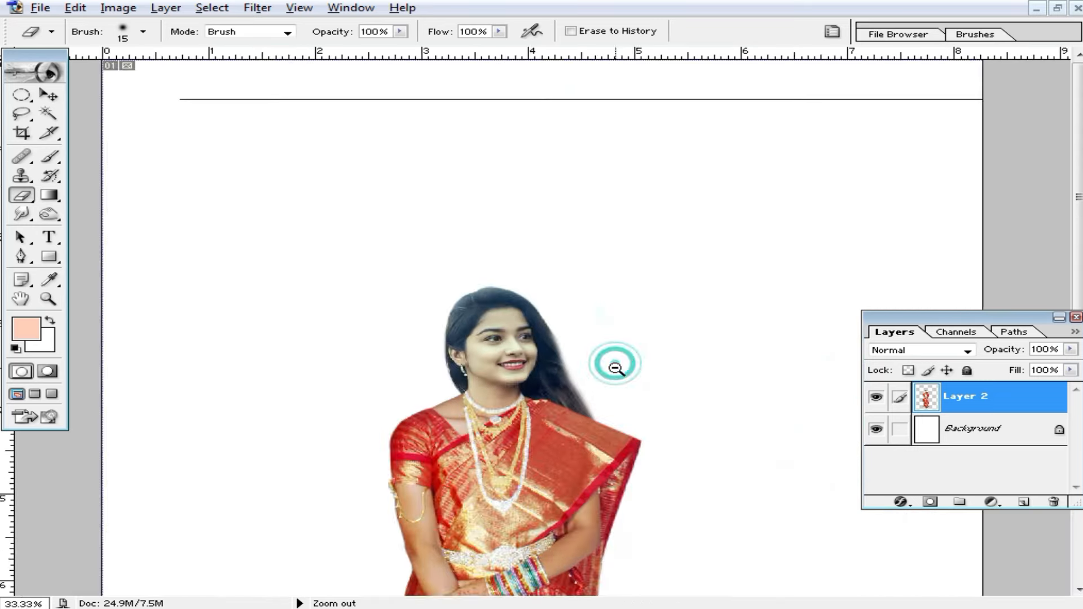
left_click(581, 394, "alt")
left_click(587, 309, "alt")
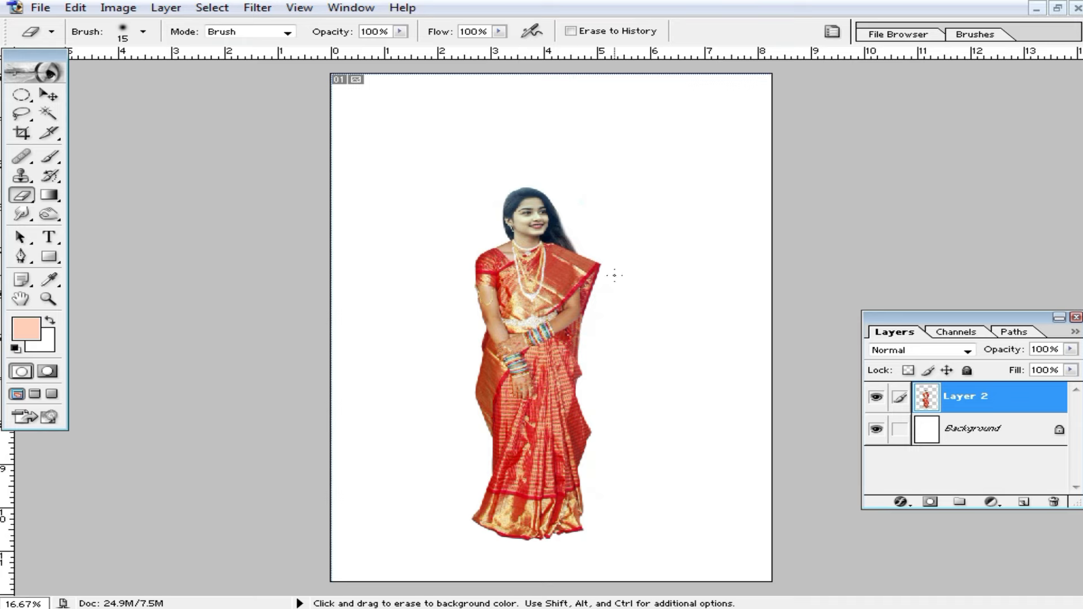
left_click(1056, 8)
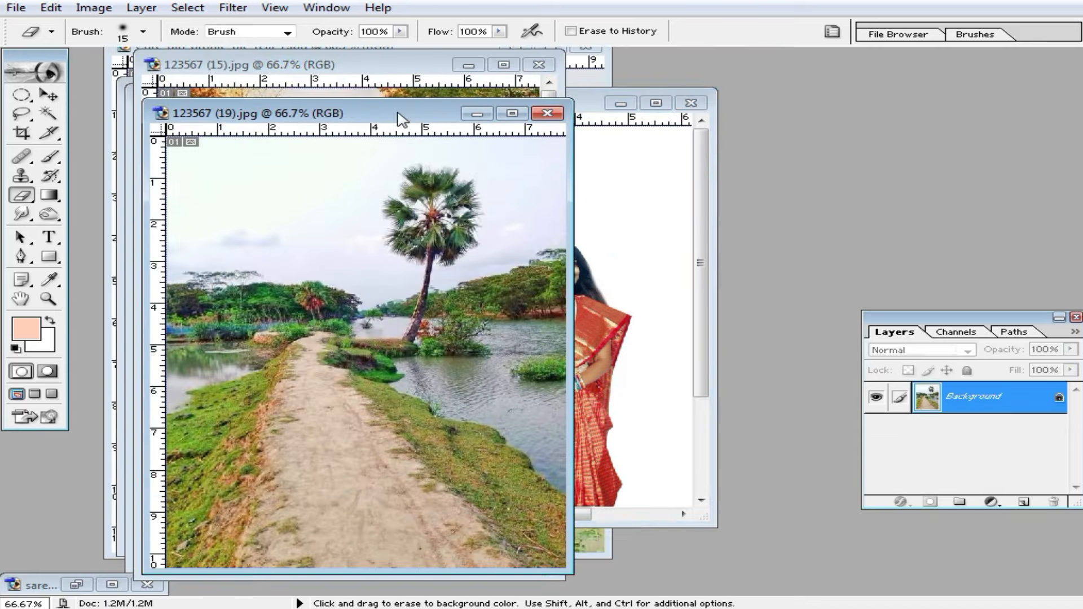
left_click_drag(402, 118, 823, 87)
left_click(291, 288)
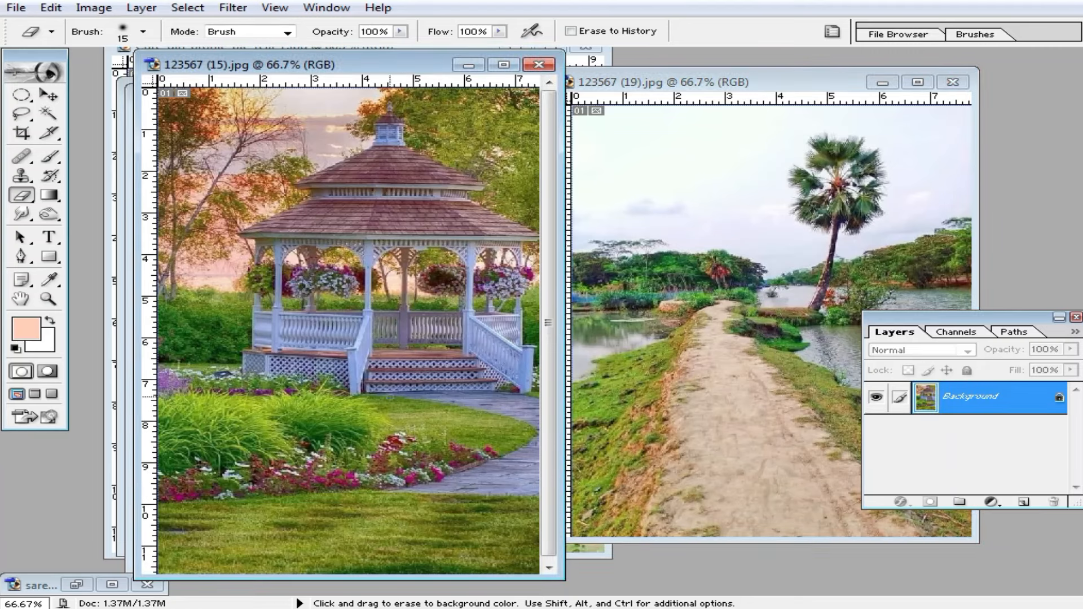
left_click(540, 65)
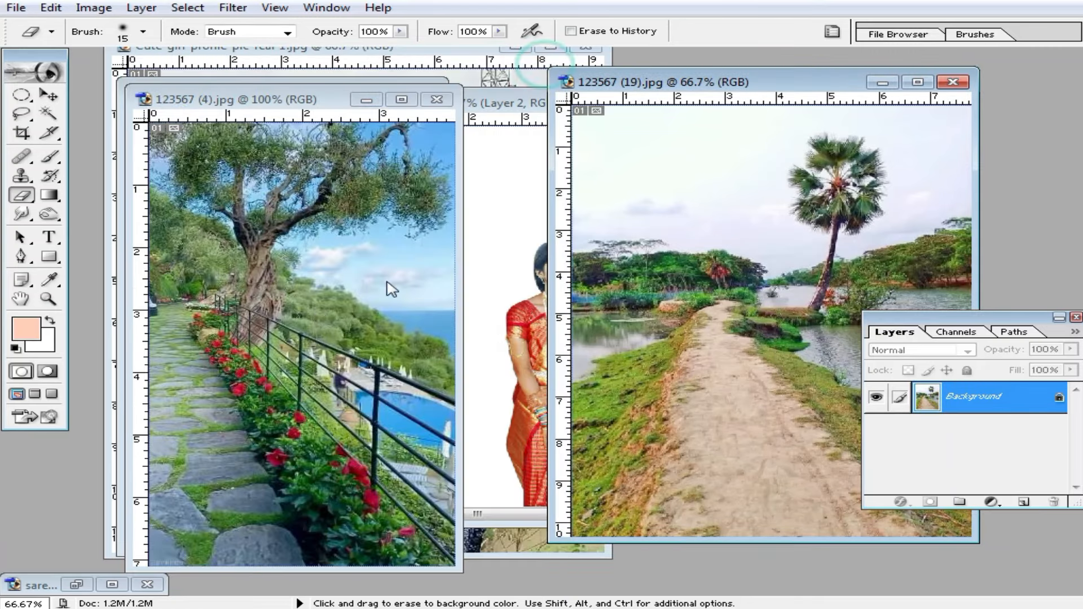
Move the photos 123567 (4).jpg and 123567 (2).jpg aside and bring the palm-tree path photo 123567 (19).jpg to the front.
left_click_drag(290, 106, 716, 263)
left_click(352, 92)
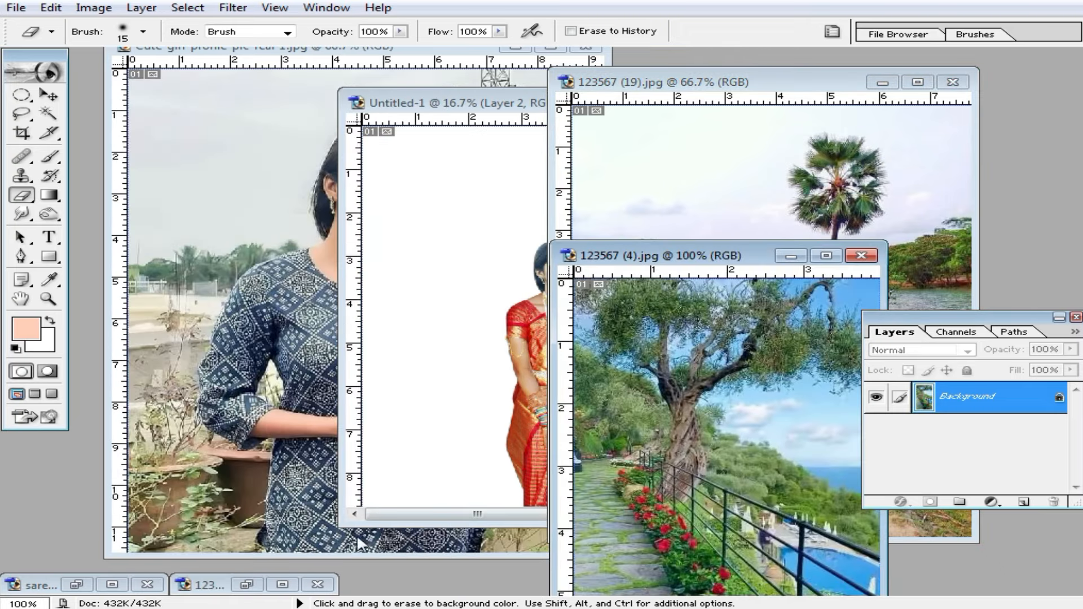
left_click(248, 584)
left_click_drag(262, 92, 733, 262)
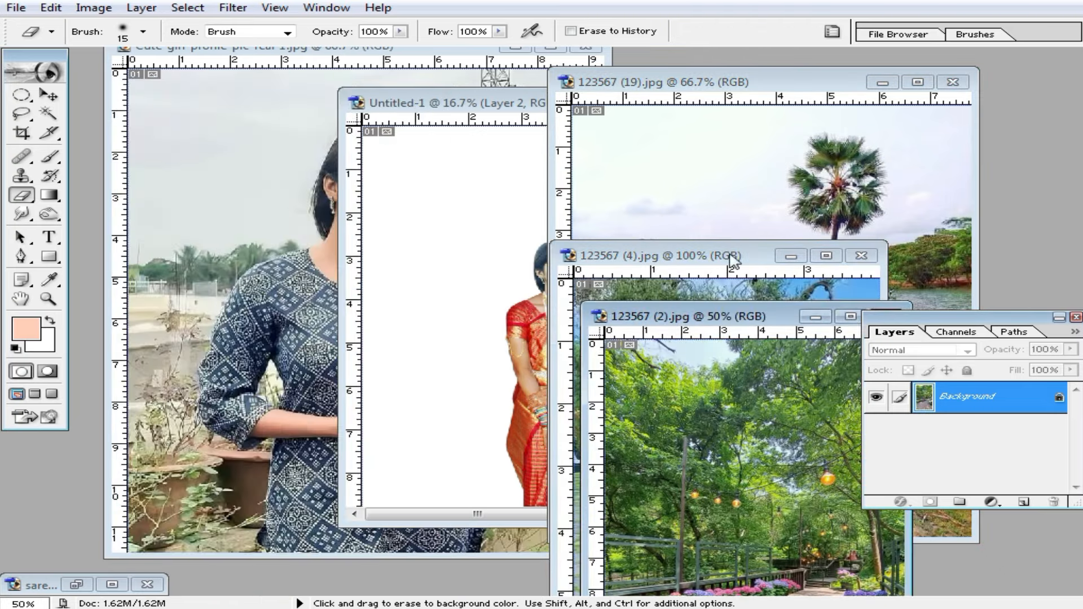
left_click(712, 166)
left_click_drag(773, 89, 746, 91)
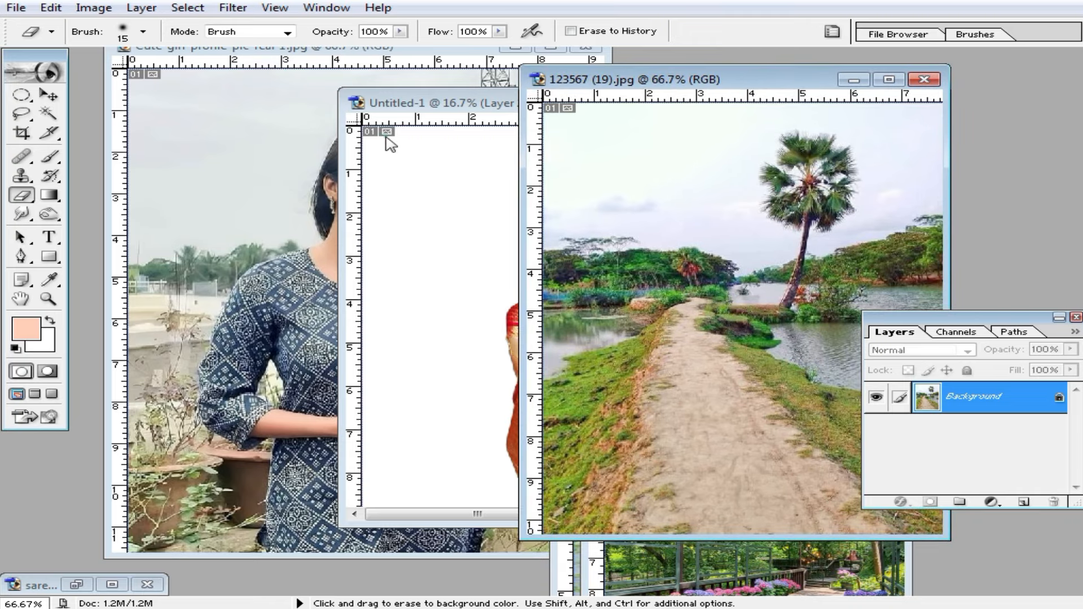
Minimize the original portrait photo and place the Untitled-1 window beside the palm-tree path photo.
left_click(387, 136)
left_click_drag(451, 103, 372, 102)
left_click(514, 46)
left_click_drag(477, 104, 348, 50)
left_click(442, 290, "alt")
Copy the palm-tree path photo into Untitled-1 beneath the woman's layer and enlarge it to fill the whole canvas.
left_click(49, 93)
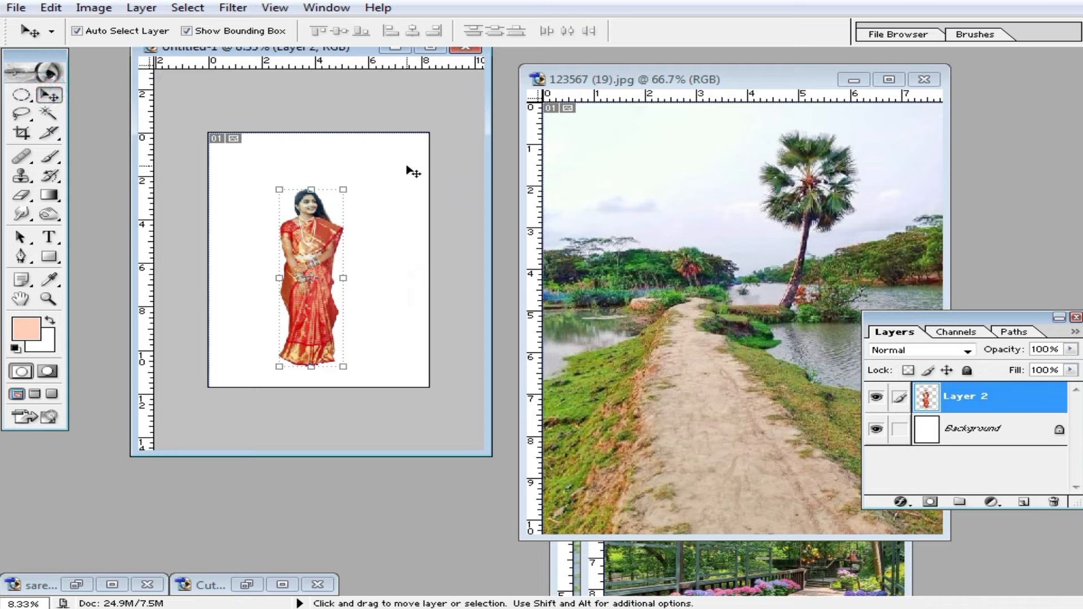
left_click(975, 434)
left_click_drag(841, 254, 361, 237)
double_click(334, 52)
left_click_drag(593, 328, 708, 454)
key("Return")
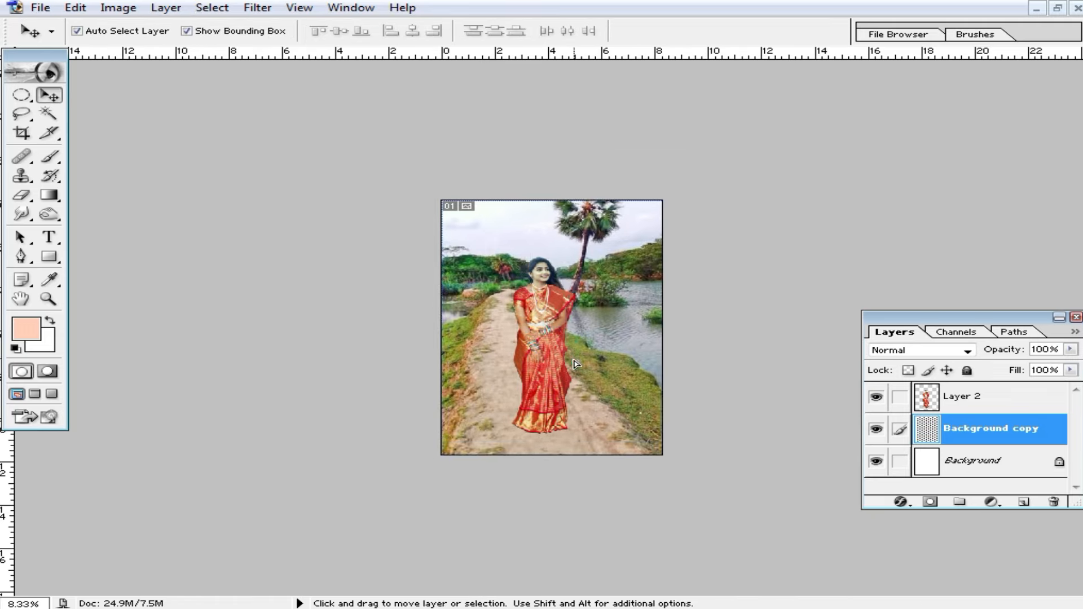
Move the woman slightly left and down so she stands on the dirt path.
key("ctrl+space")
left_click(590, 430)
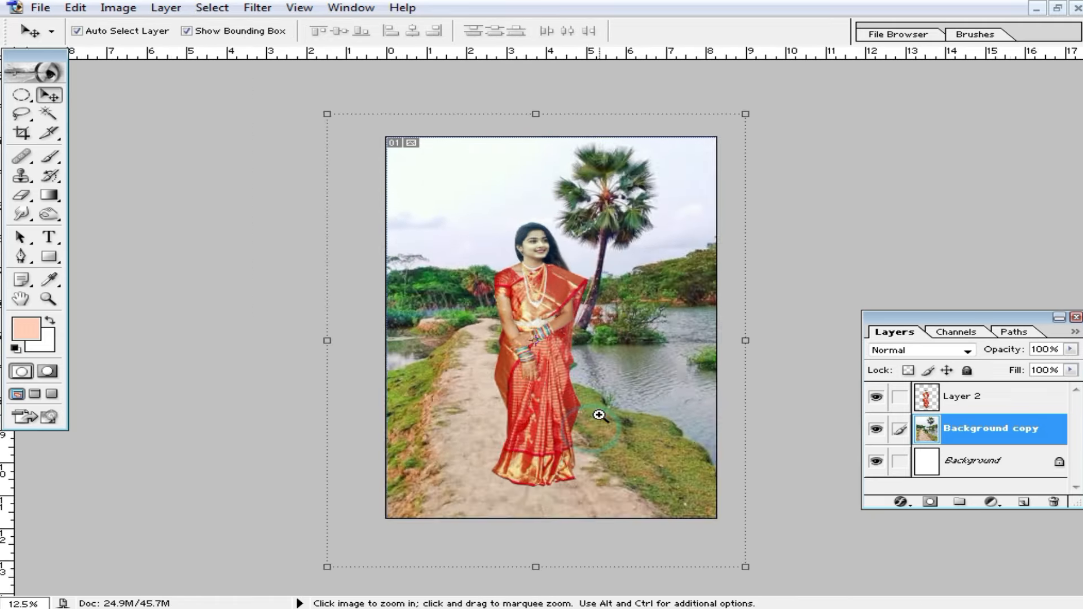
left_click(598, 414)
left_click(541, 430)
left_click(543, 424, "ctrl+alt")
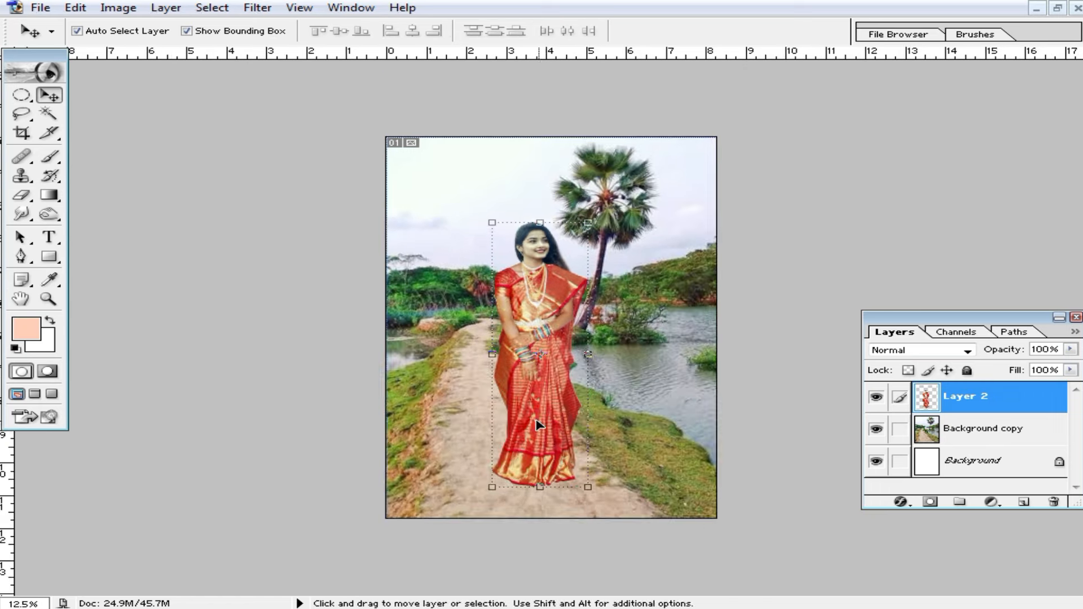
left_click_drag(531, 422, 513, 430)
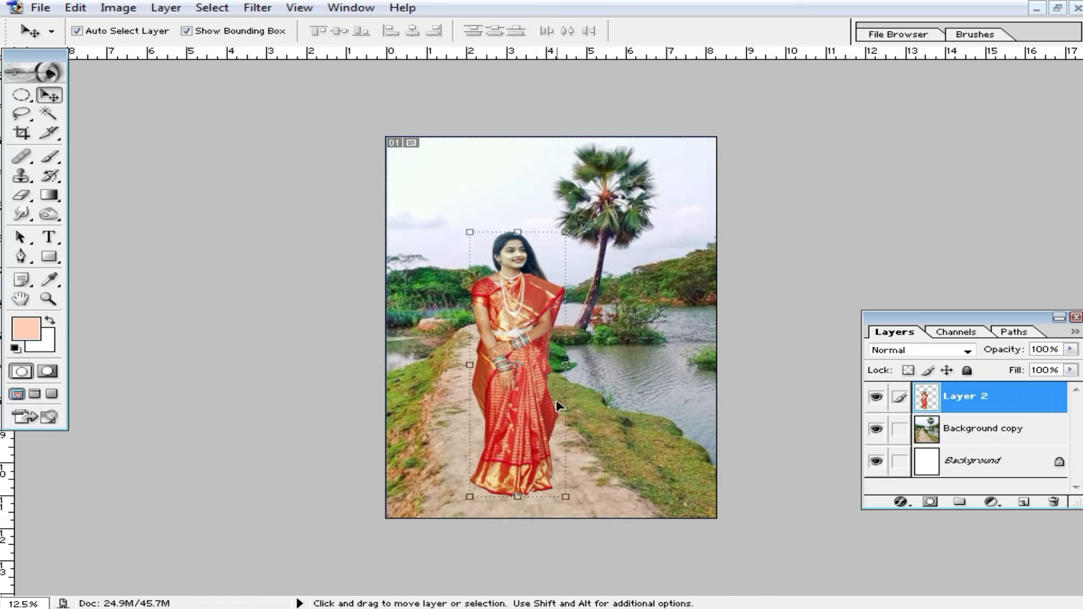
Enlarge the woman's layer proportionally so she reaches from the canvas bottom up into the sky area.
left_click(681, 306)
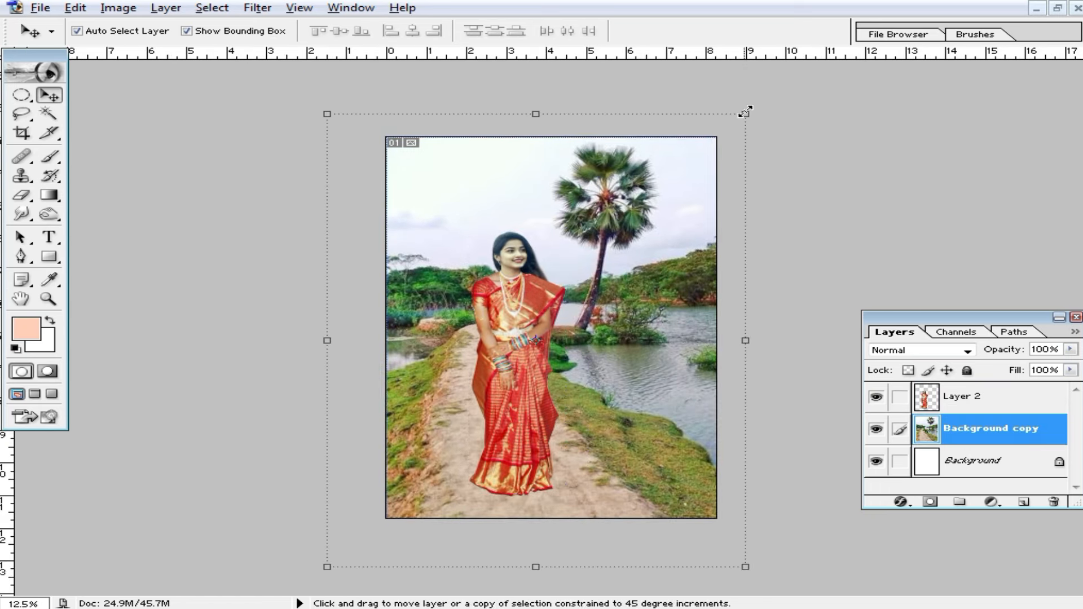
left_click(525, 294)
left_click_drag(464, 230, 422, 196)
left_click_drag(519, 254, 525, 230)
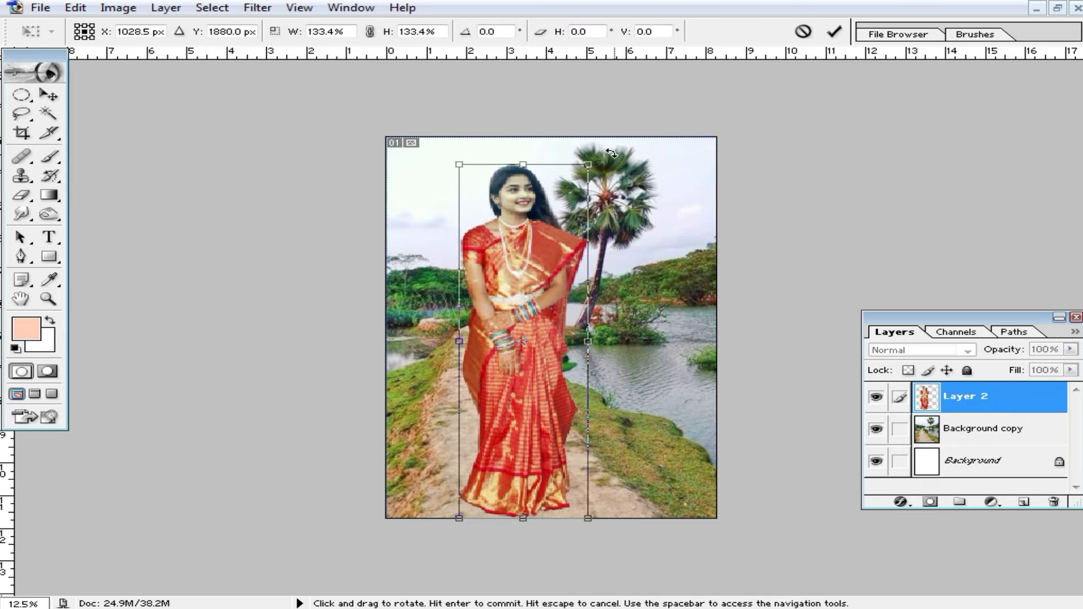
left_click_drag(595, 160, 588, 173)
key("Return")
Shift the palm-tree background to the right and nudge the woman slightly right.
left_click_drag(653, 261, 677, 265)
left_click(527, 377)
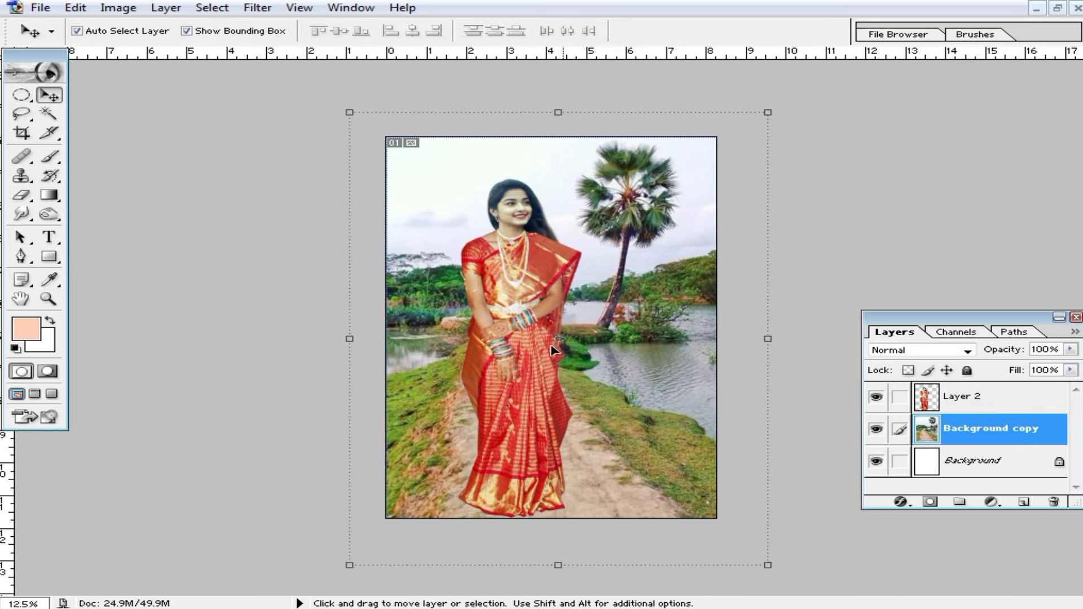
left_click_drag(526, 377, 529, 378)
Widen the palm-tree background to 109.1% toward the right and move the woman right onto the path.
left_click(692, 264)
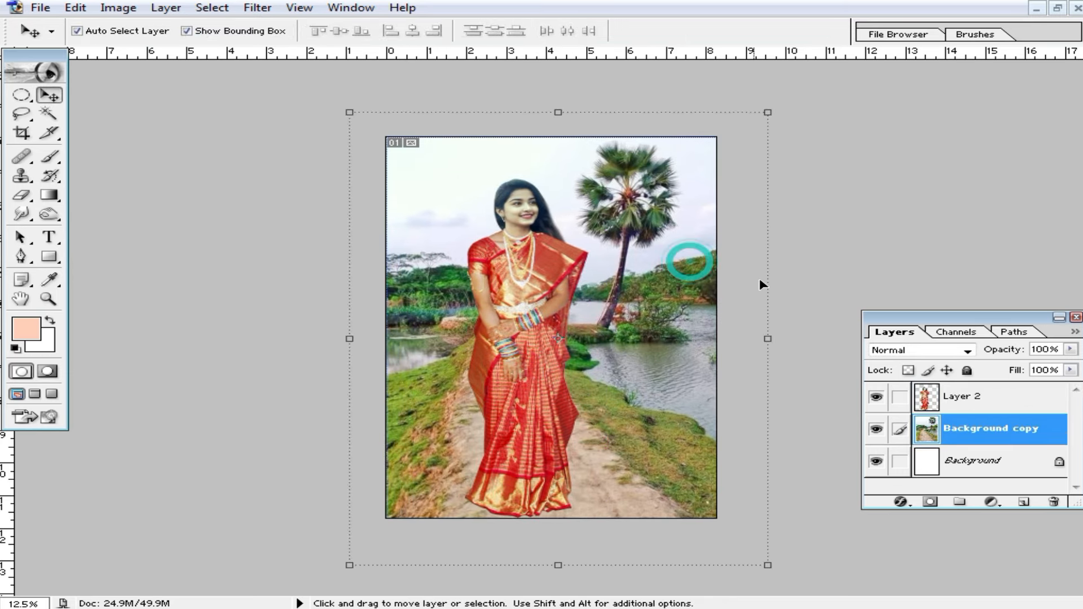
key("ctrl+t")
left_click_drag(800, 291, 812, 291)
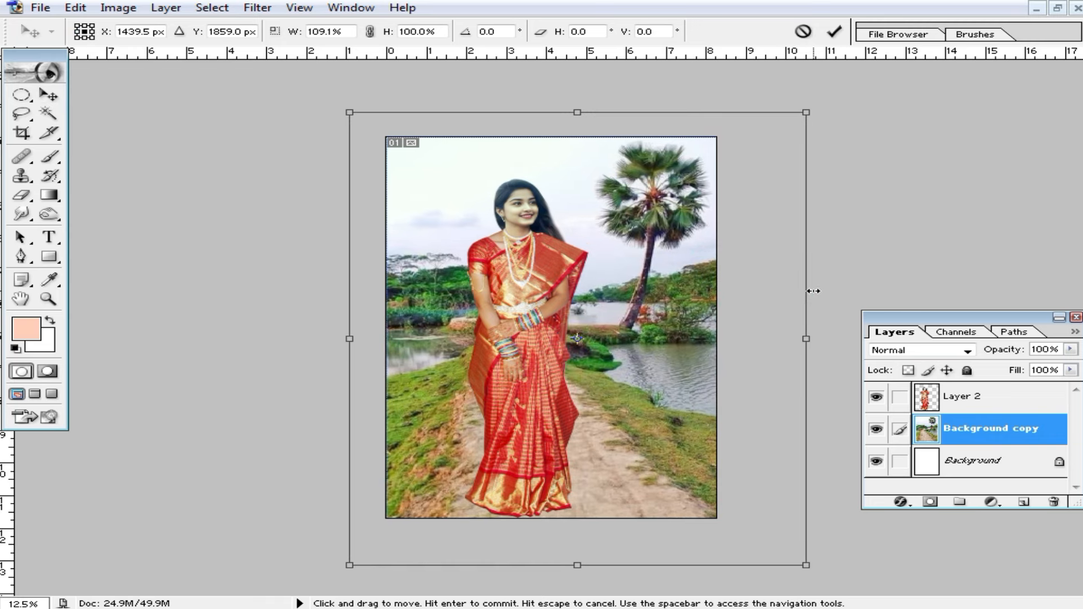
double_click(527, 355)
left_click_drag(535, 354, 549, 354)
Apply a Gaussian Blur with a 16.9-pixel radius to the whole Background copy layer.
left_click(681, 331)
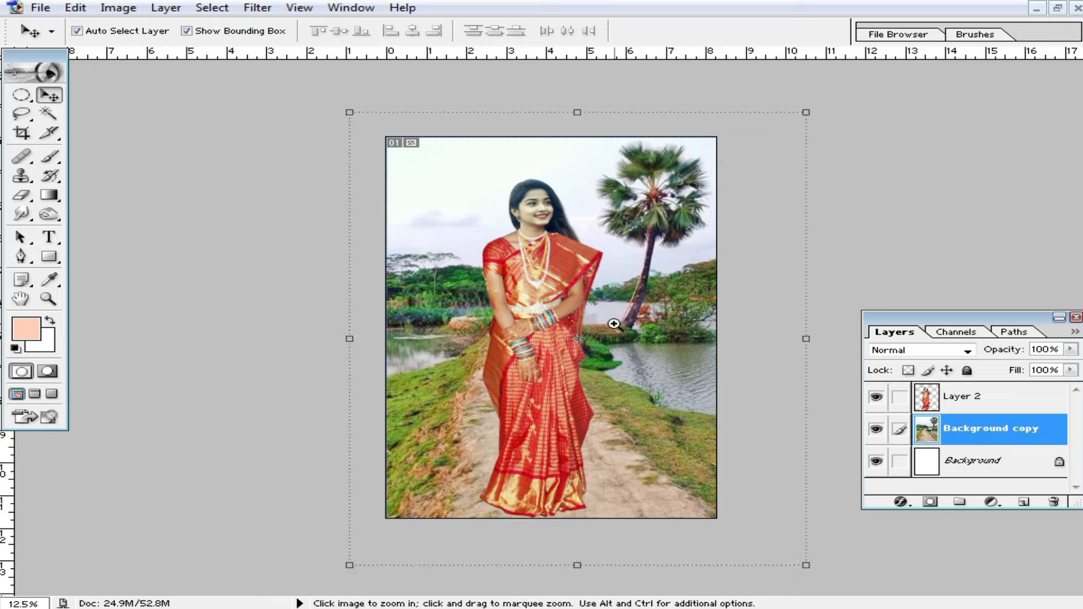
left_click(615, 323, "ctrl")
left_click(611, 314, "ctrl")
scroll(739, 289, "up", 2)
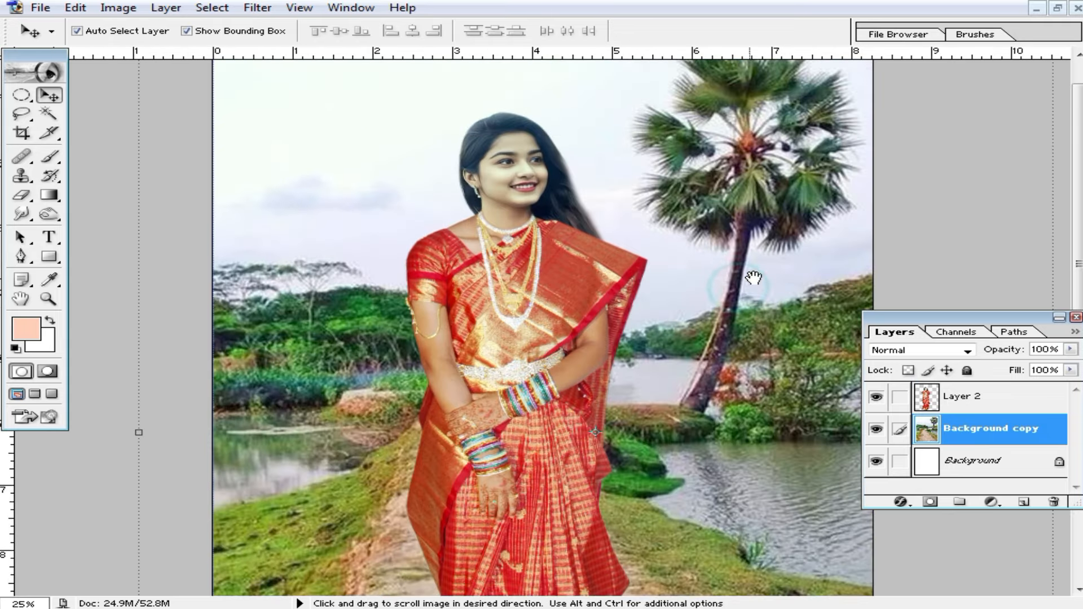
left_click(749, 271, "alt")
left_click(678, 248, "alt")
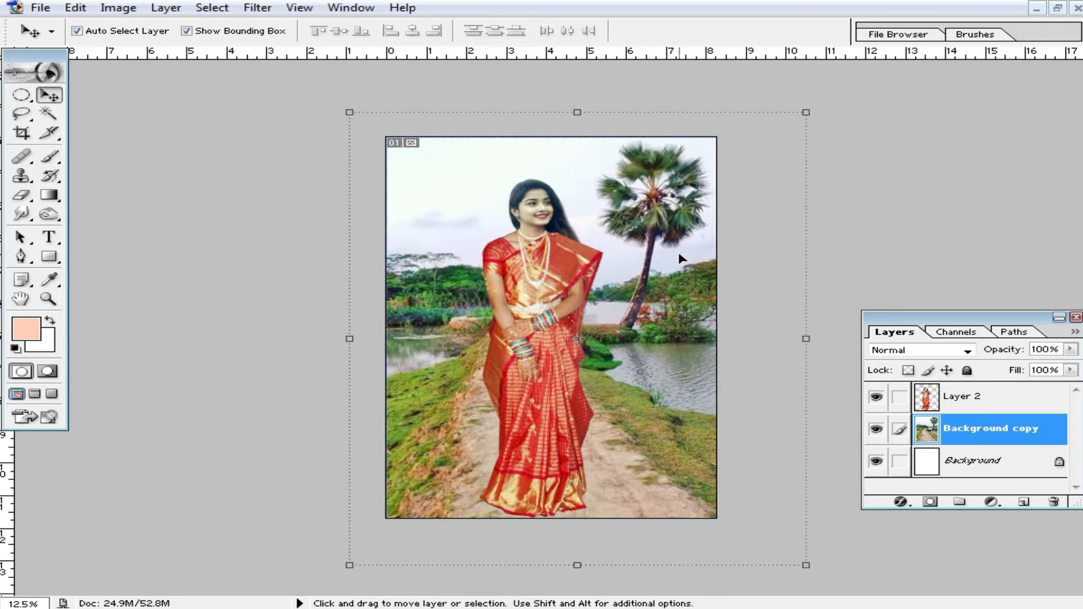
left_click(266, 11)
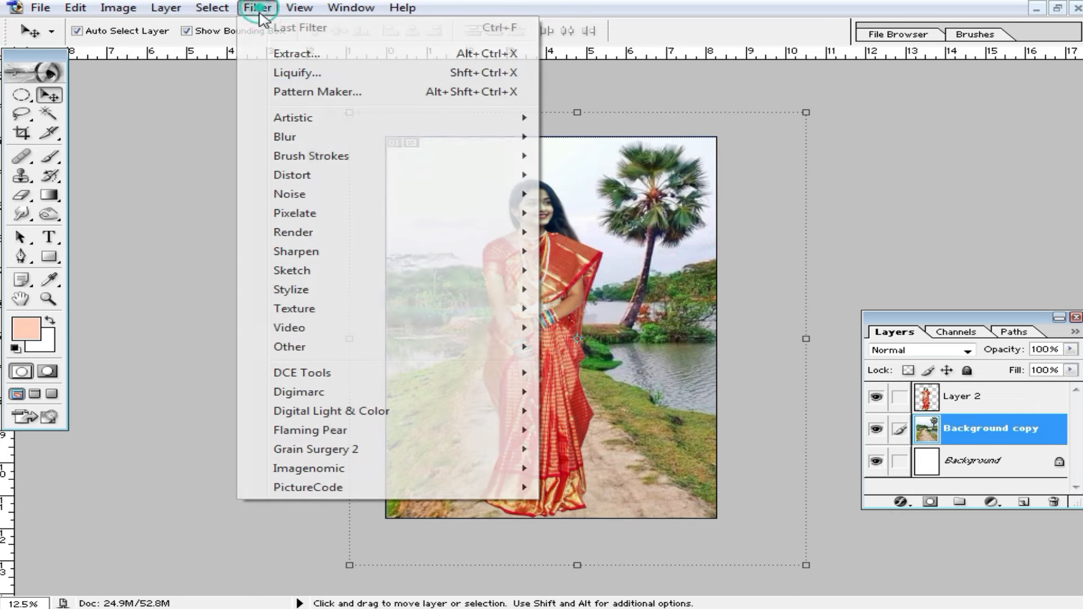
left_click(325, 138)
left_click(644, 183)
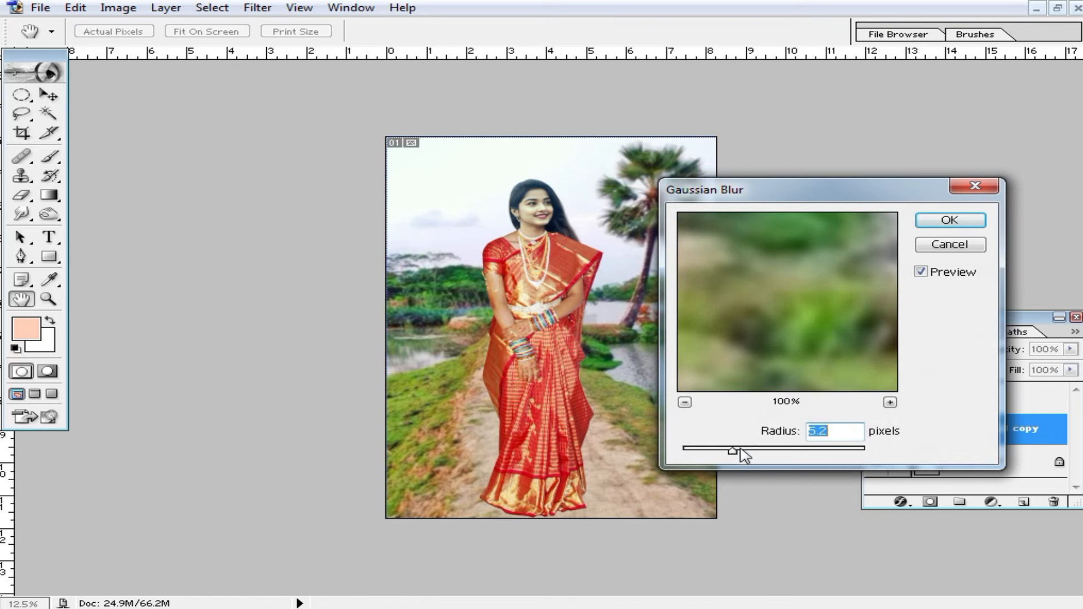
left_click_drag(737, 452, 763, 455)
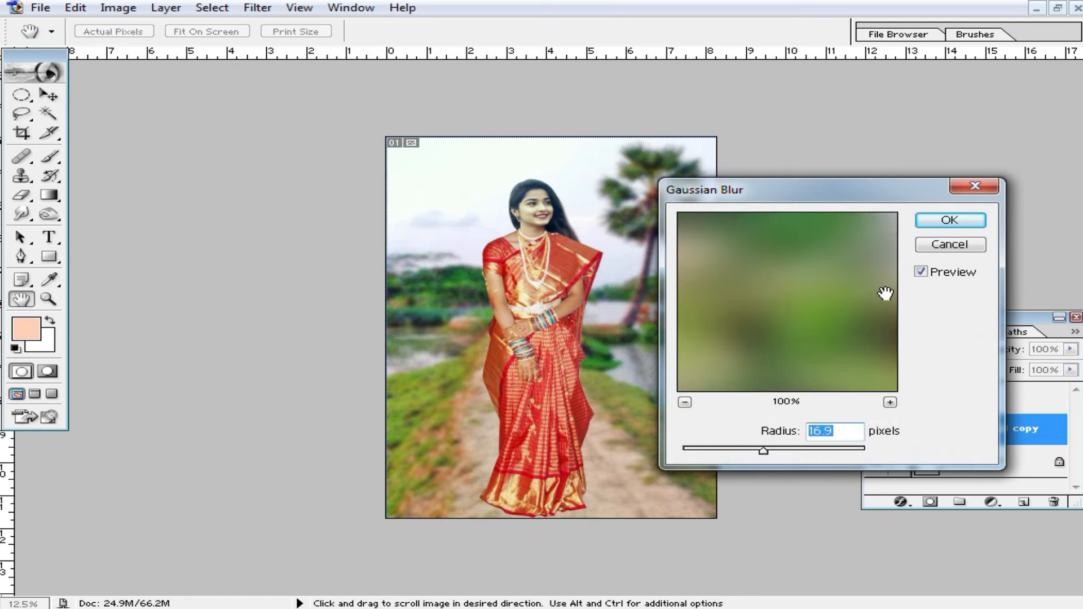
left_click(953, 225)
Try the woman slightly higher on the path, and undo both that move and the blur of the whole background.
key("ctrl+space")
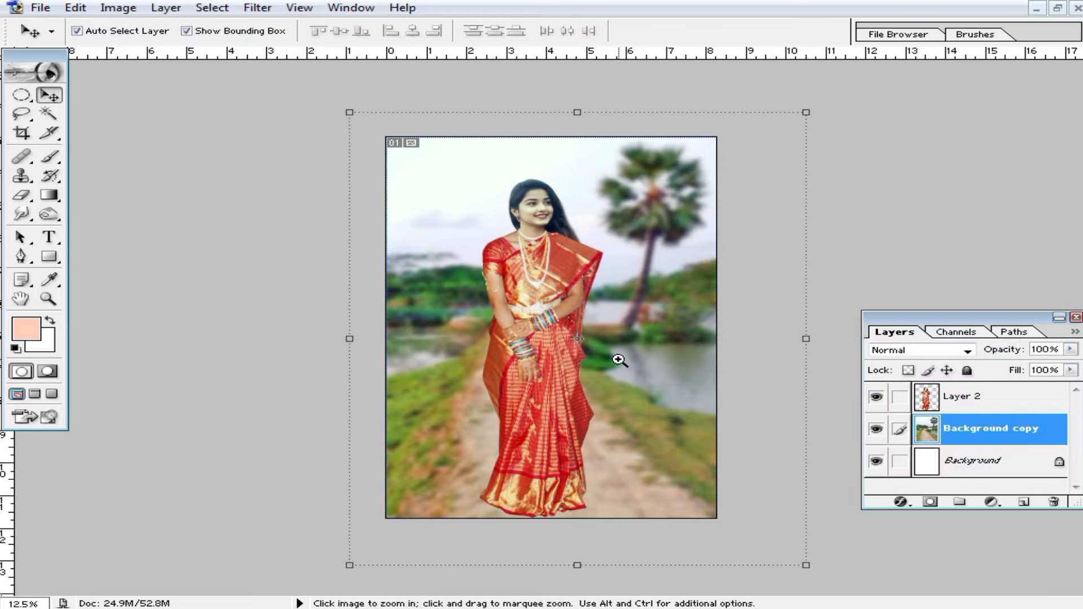
left_click(618, 357)
left_click(598, 348)
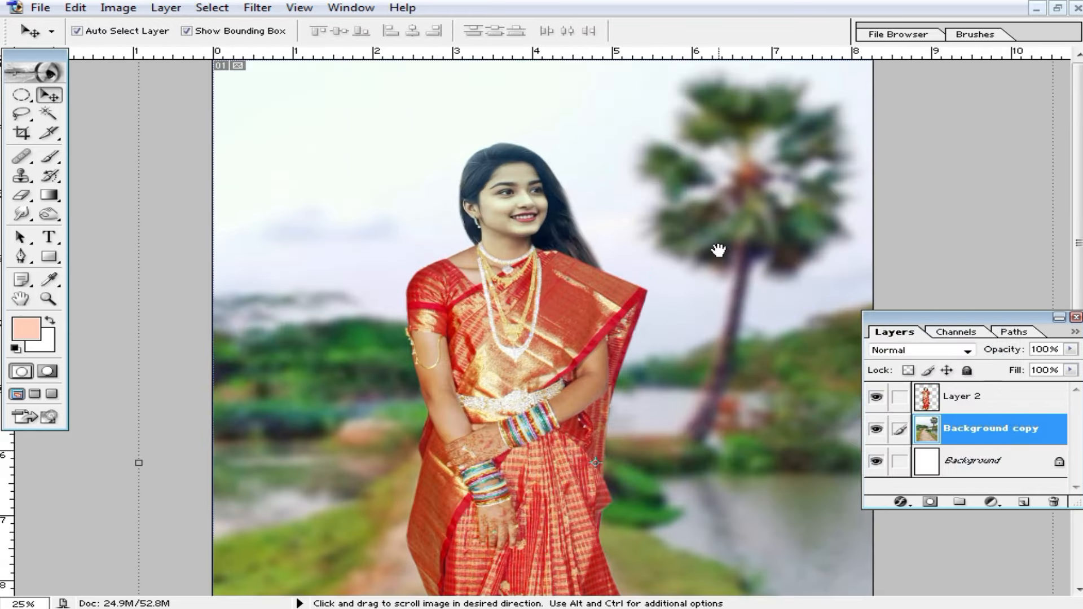
left_click(689, 316, "alt")
left_click(689, 317, "alt")
left_click_drag(529, 417, 552, 392)
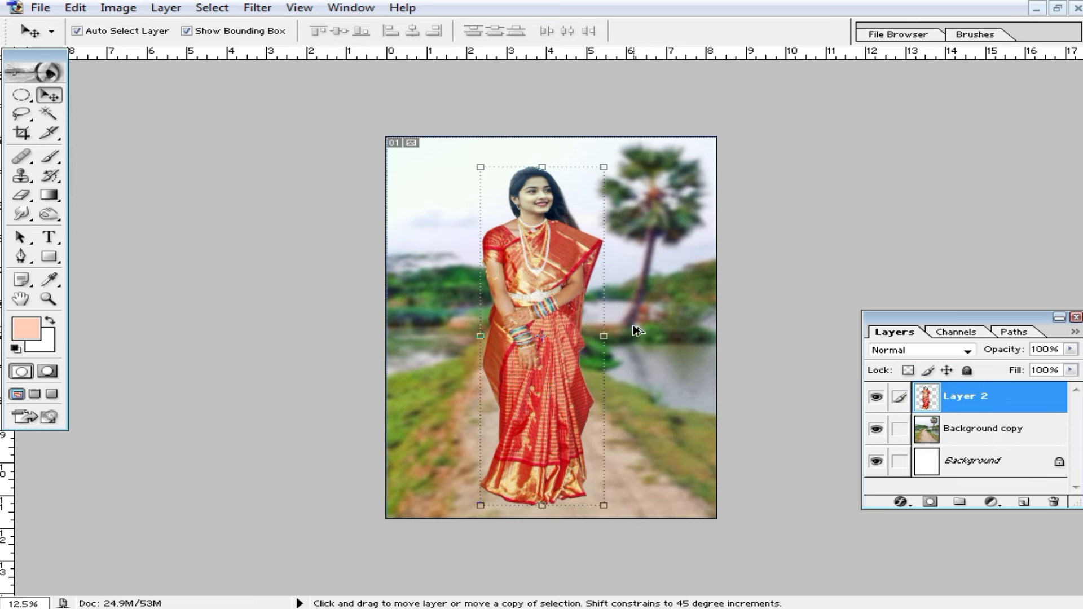
key("ctrl+alt+z")
key("ctrl+alt+z")
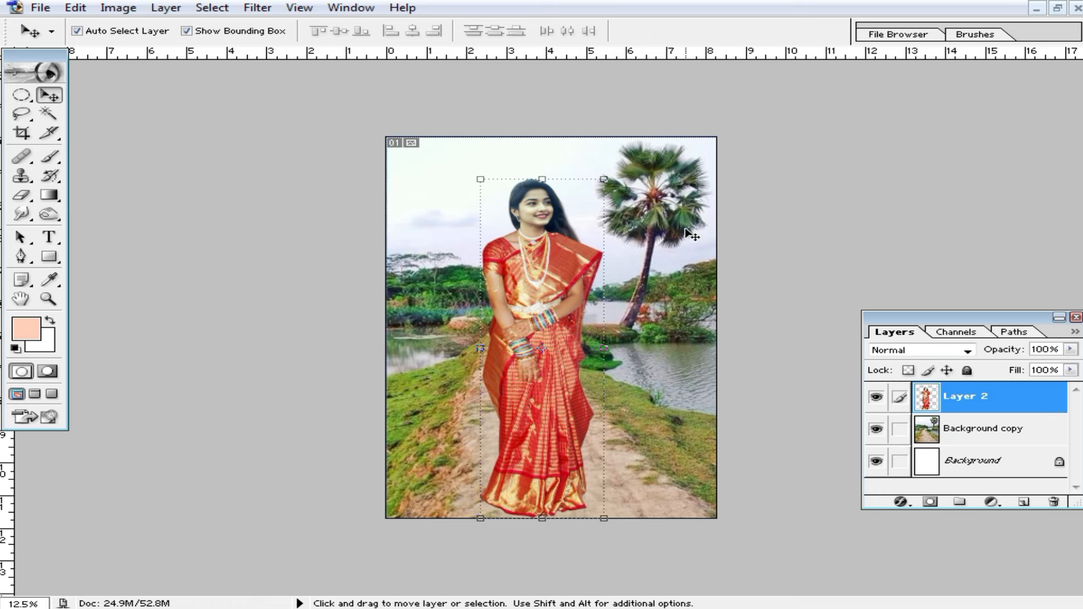
Select the upper half of the canvas with a rectangular marquee and feather the selection by 100 pixels.
left_click(20, 97)
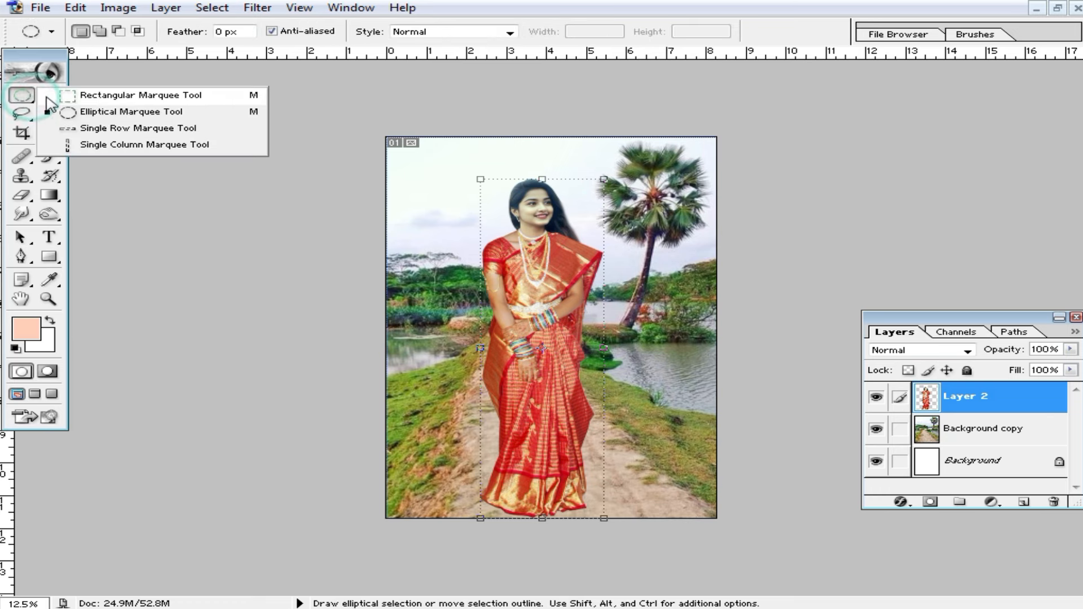
left_click(131, 96)
left_click_drag(305, 89, 888, 312)
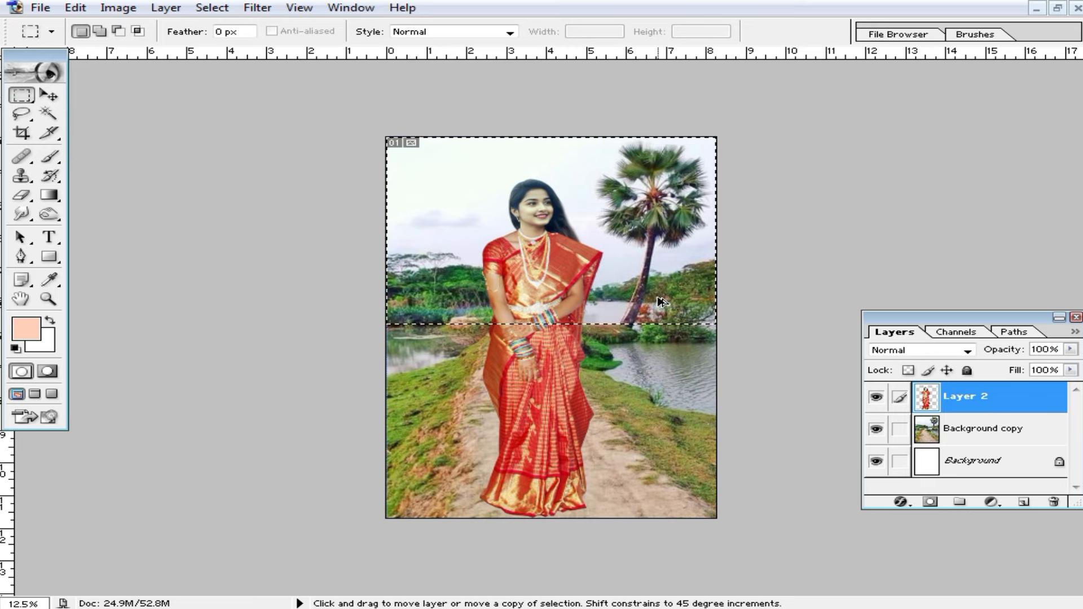
key("ctrl+alt+d")
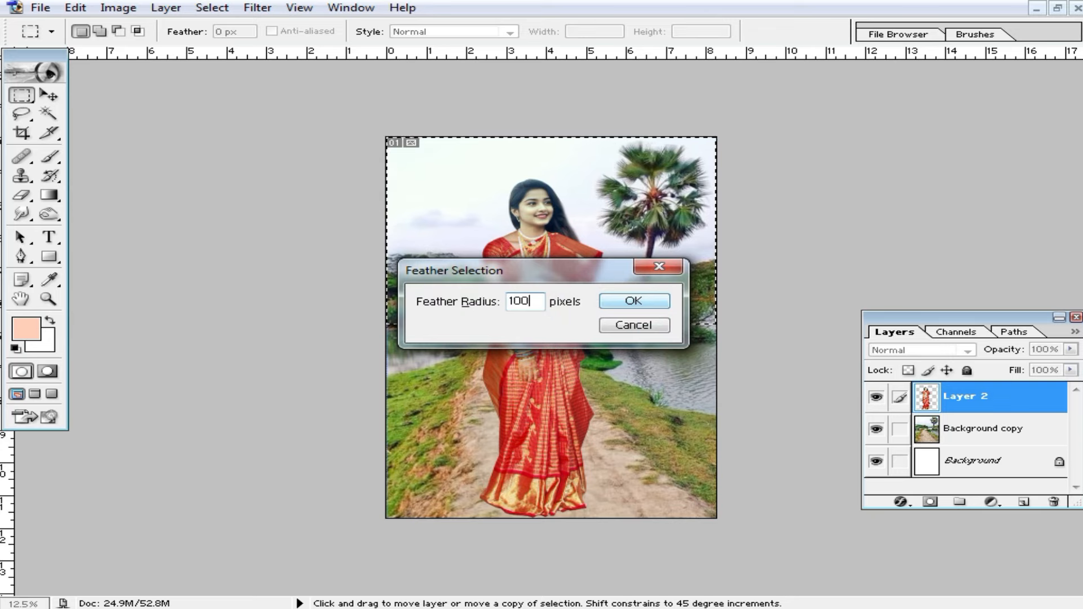
left_click(658, 302)
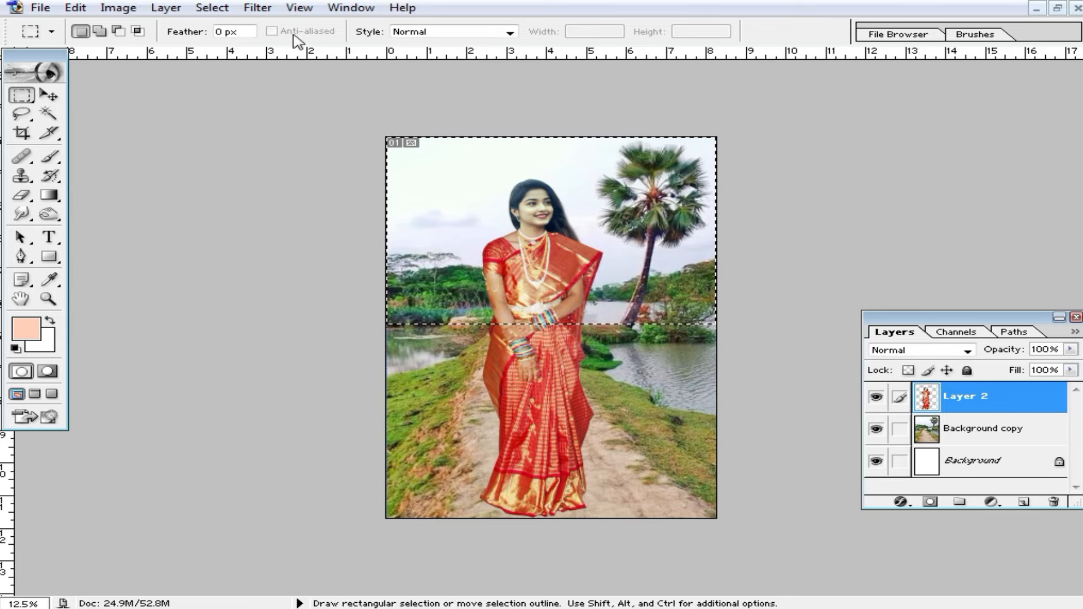
left_click(257, 8)
mouse_move(326, 138)
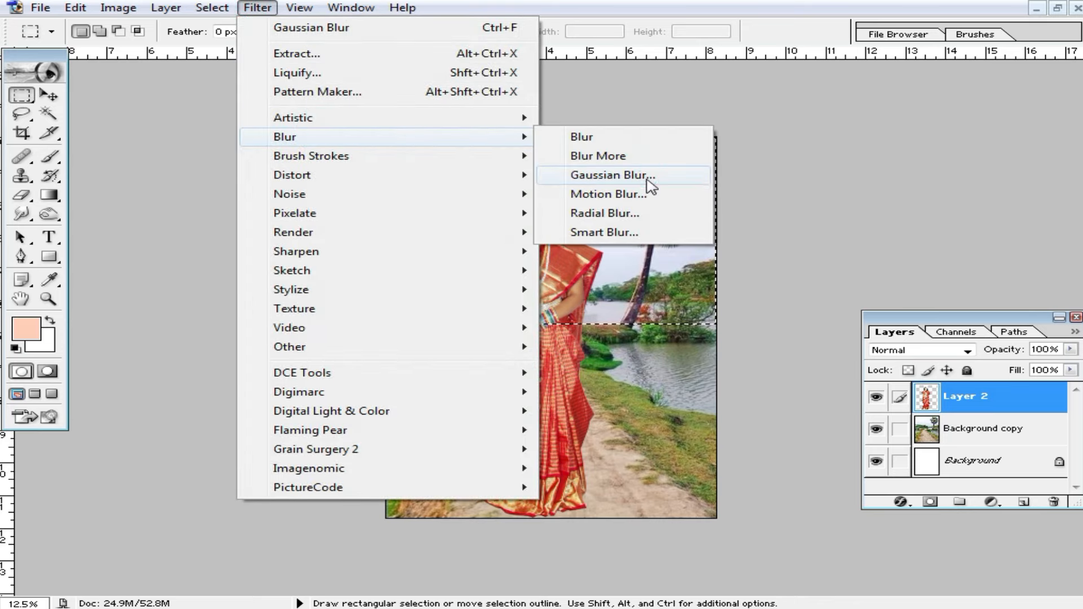
left_click(651, 180)
left_click(959, 244)
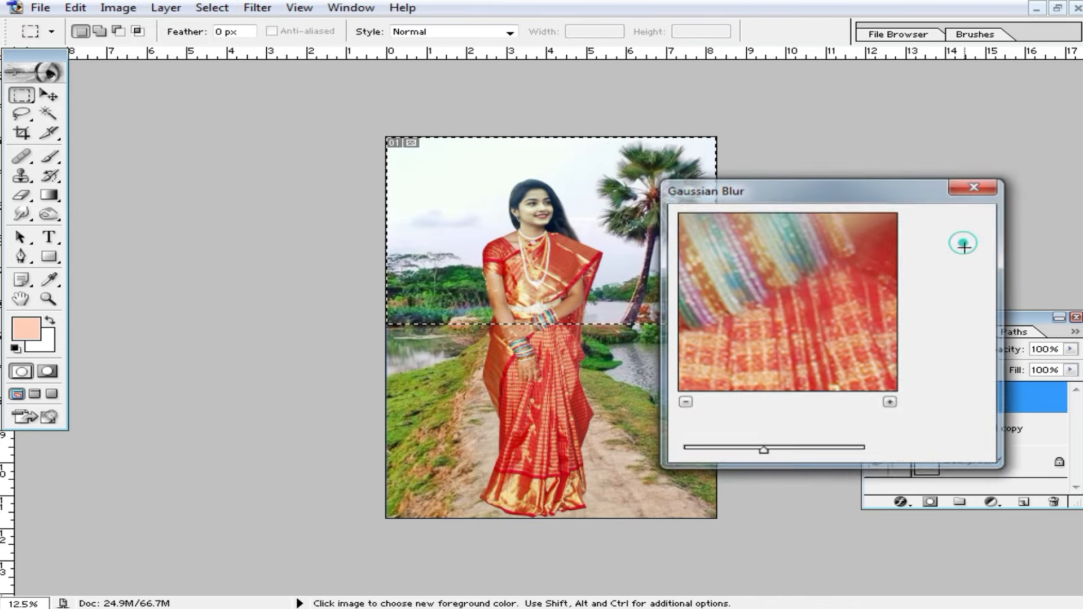
Apply a 29.6-pixel Gaussian Blur to the selected upper half of the Background copy layer and deselect.
left_click(967, 431)
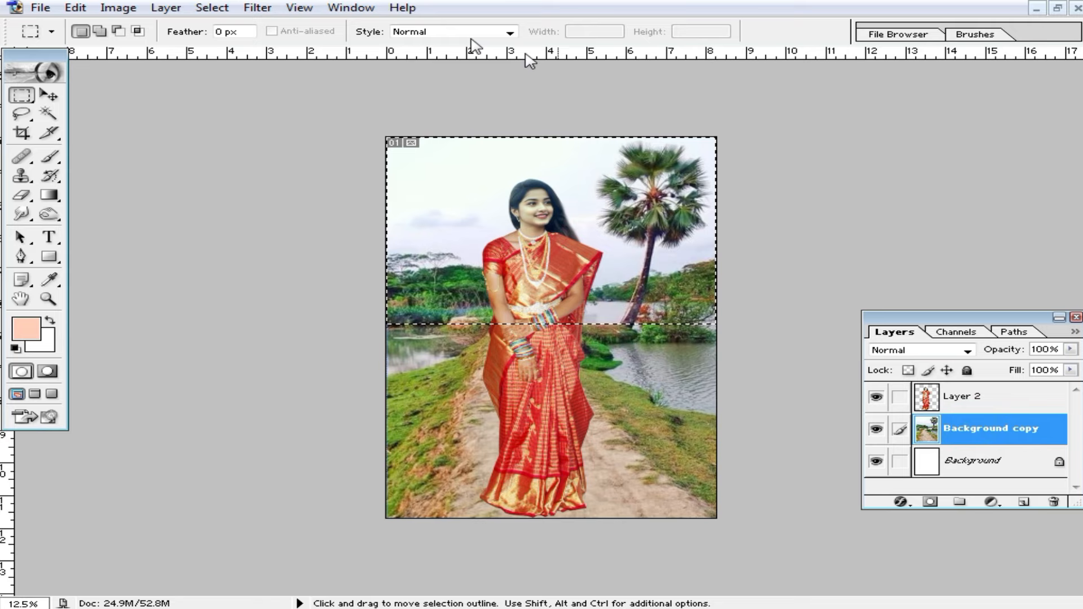
left_click(259, 8)
mouse_move(326, 142)
left_click(619, 176)
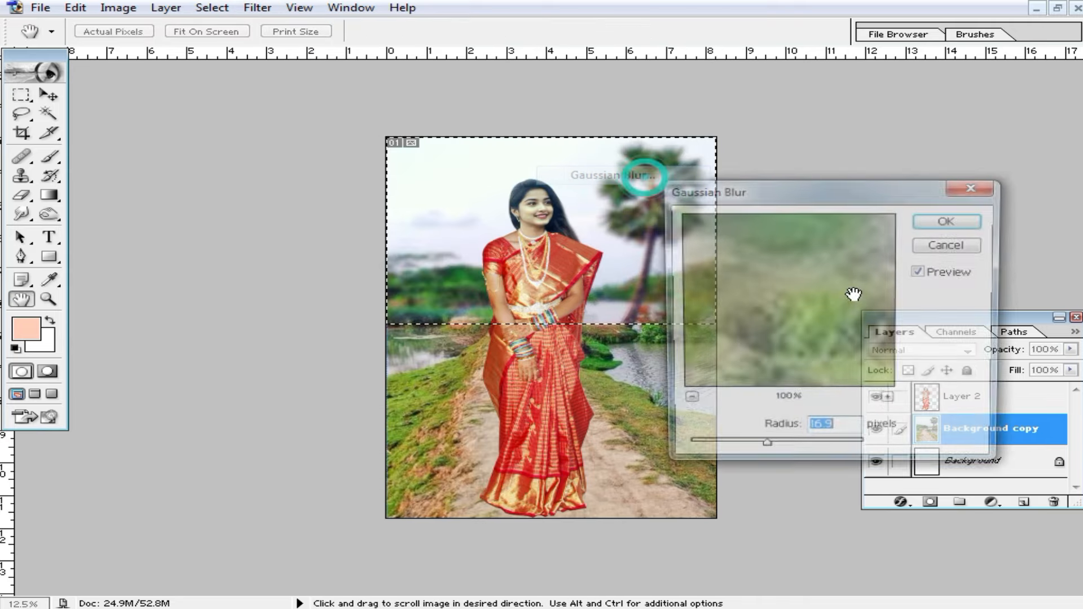
left_click_drag(764, 451, 777, 452)
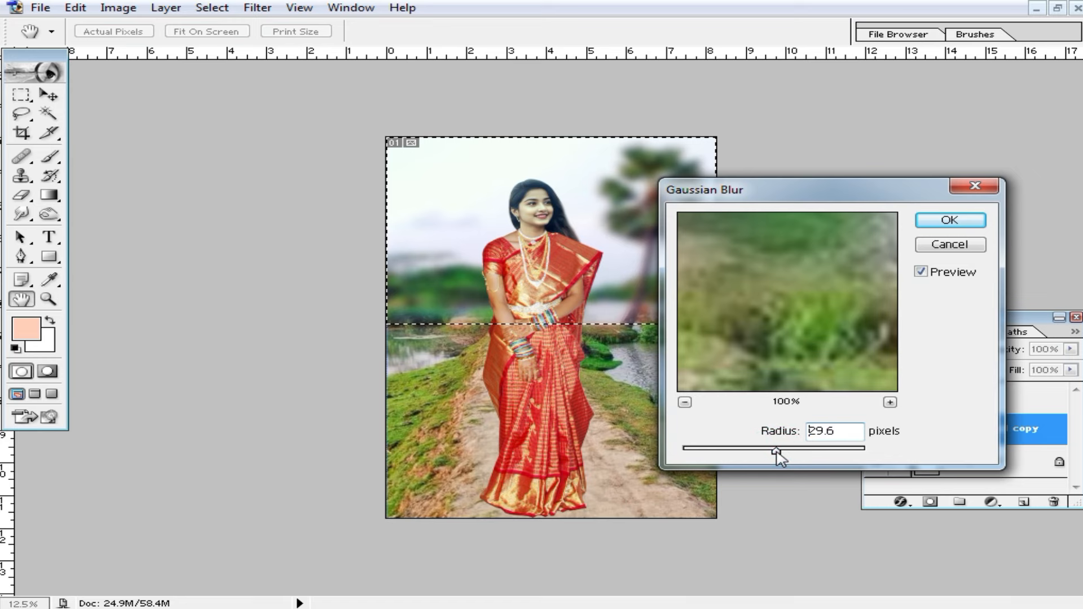
left_click(950, 220)
key("ctrl+d")
Undo the blur of the background's upper half and clear the rectangular selection.
left_click(666, 333, "ctrl")
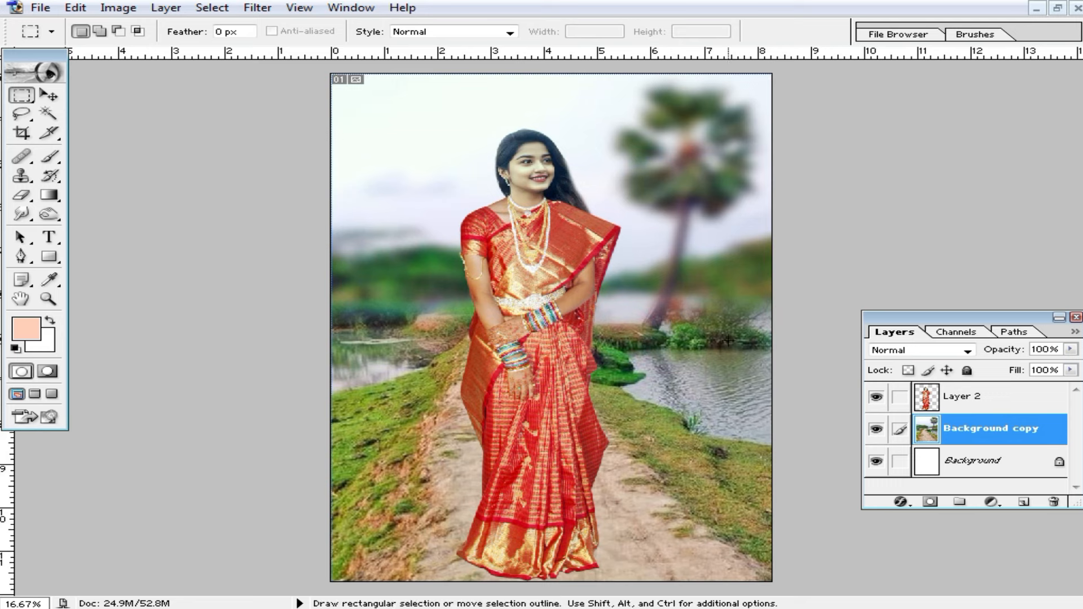
key("ctrl+alt+z")
key("ctrl+alt+z")
left_click(715, 372)
Lasso the background above the grassy path banks, including water, trees and sky, and feather the selection by 100 pixels.
left_click(21, 113)
left_click_drag(299, 369, 367, 379)
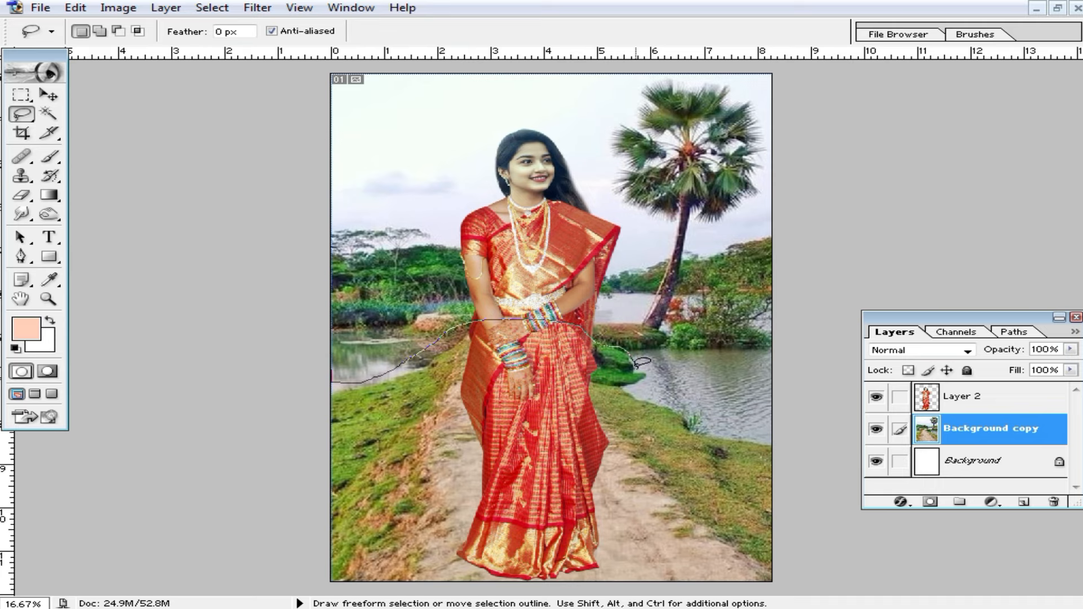
left_click_drag(887, 223, 342, 23)
left_click_drag(145, 321, 151, 338)
key("ctrl+alt+d")
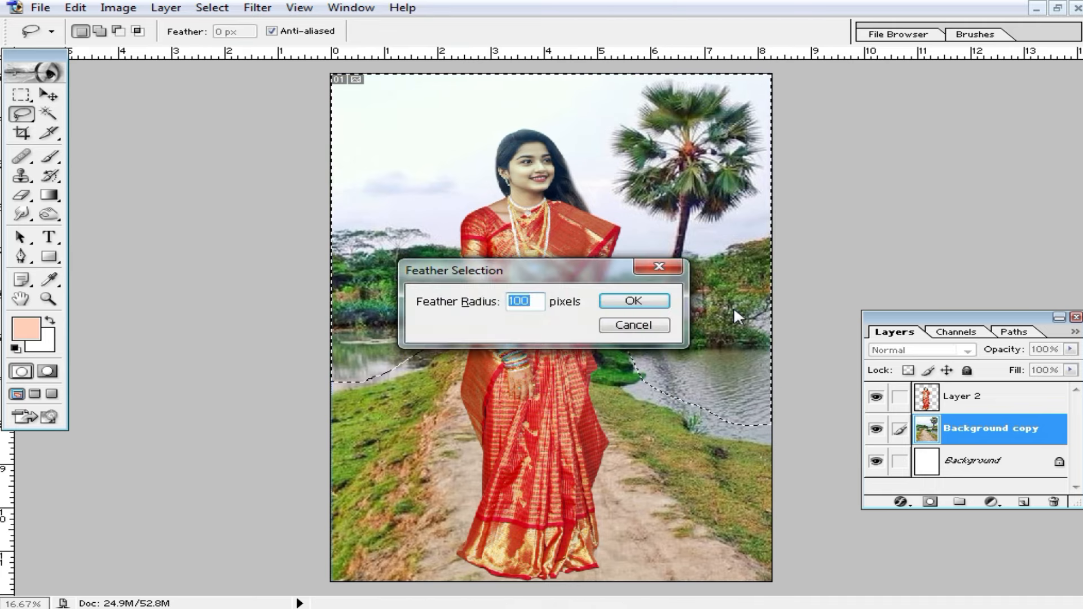
key("Return")
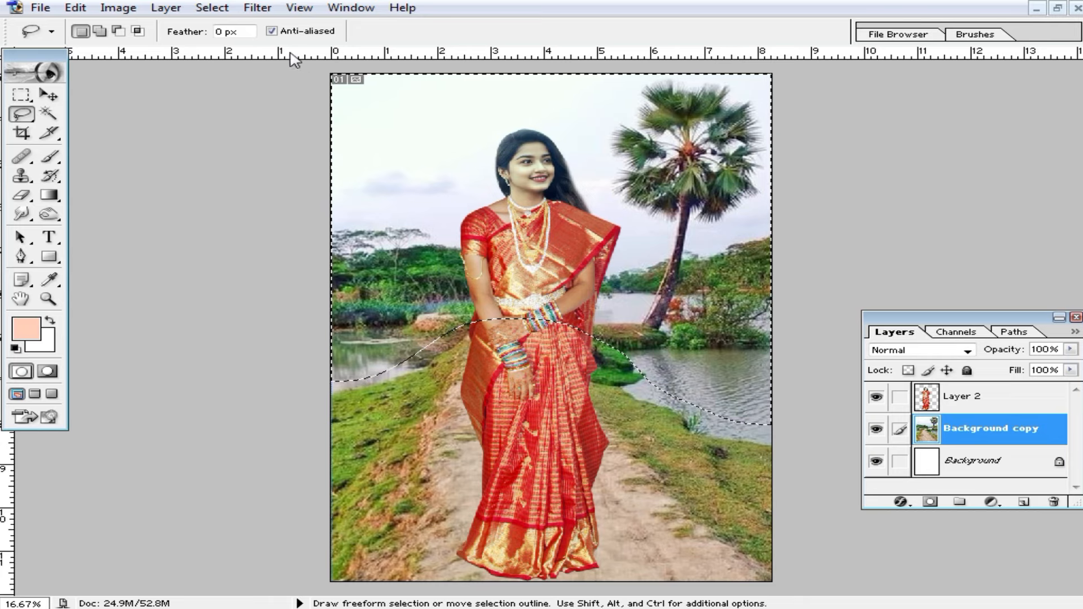
Apply a Gaussian Blur with a 17.9-pixel radius to the lassoed part of the Background copy layer and deselect.
left_click(257, 8)
left_click(313, 119)
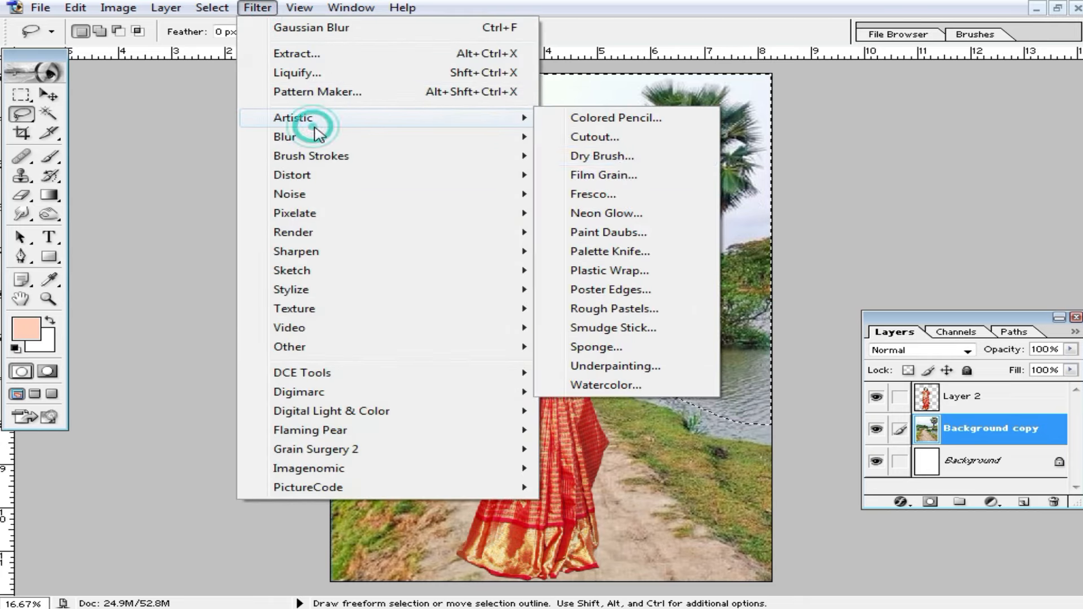
left_click(356, 137)
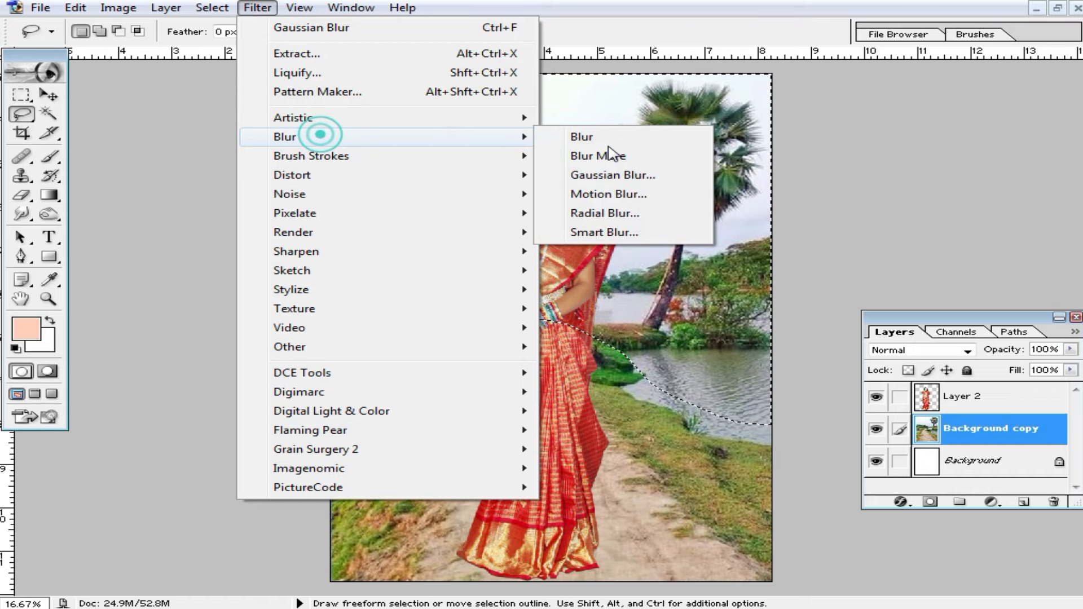
left_click(669, 176)
left_click_drag(783, 451, 764, 451)
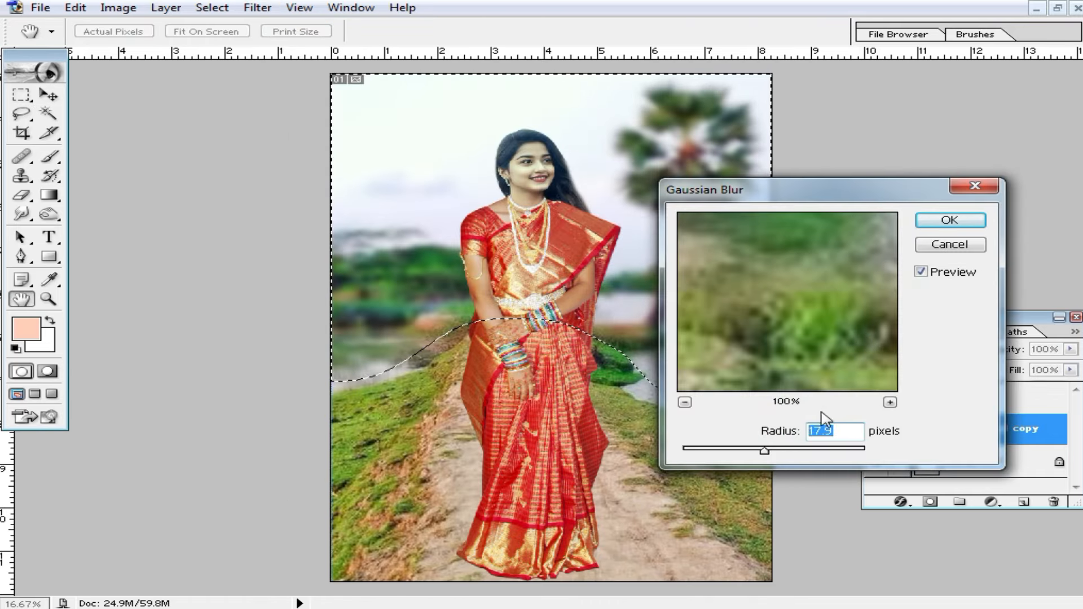
left_click(949, 220)
key("l")
left_click(641, 462)
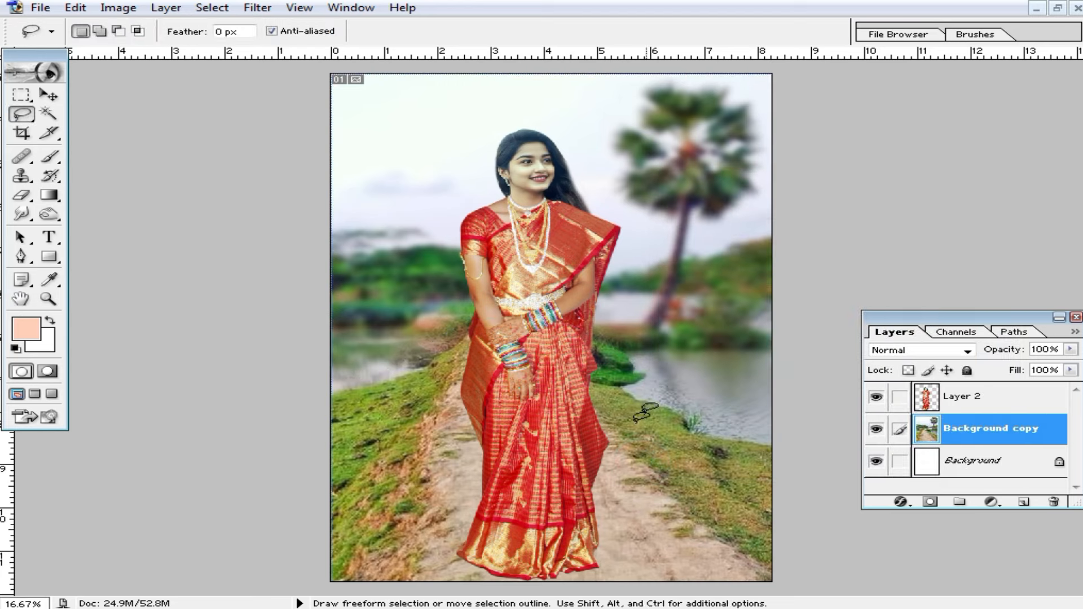
left_click(543, 388, "ctrl")
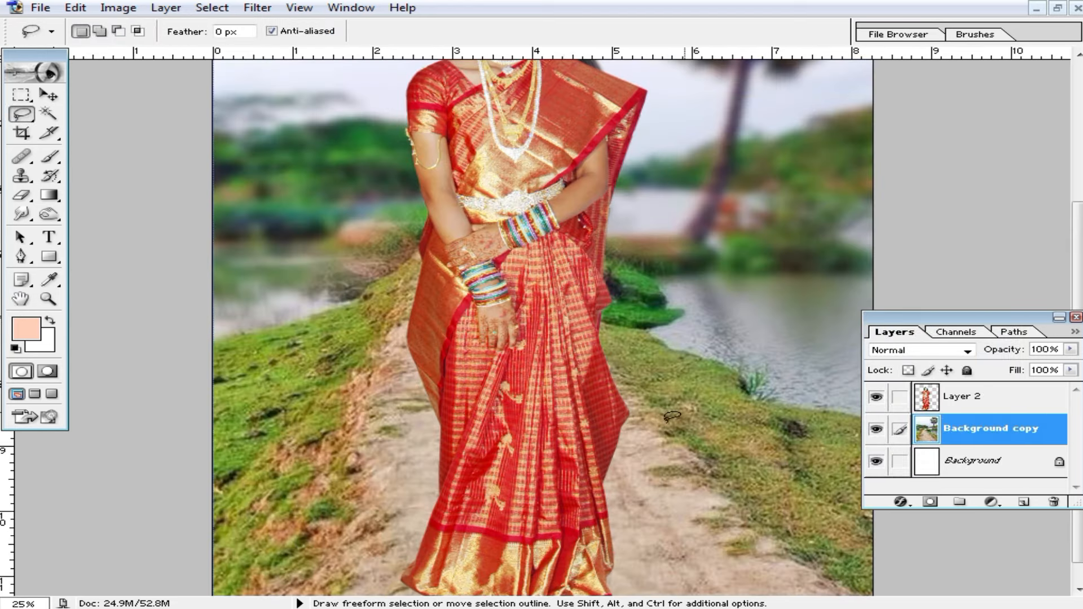
scroll(672, 416, "up", 5)
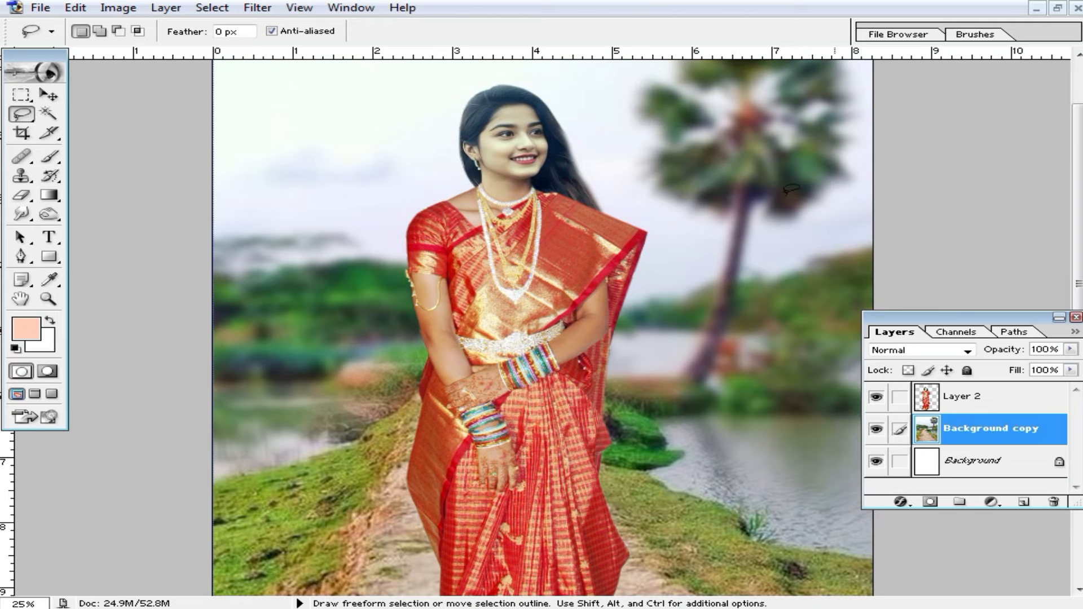
left_click(767, 226, "ctrl+alt")
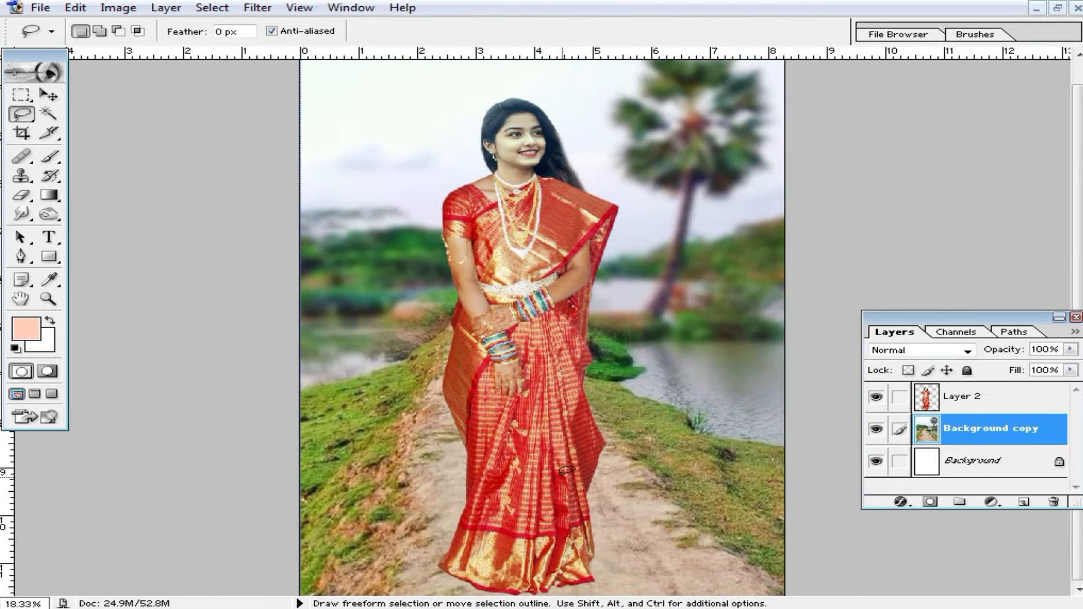
left_click(659, 246, "ctrl+alt")
Put away the palm-tree photo and copy the wooden garden walkway photo 123567 (2).jpg into the saree composite behind the woman.
left_click(1057, 8)
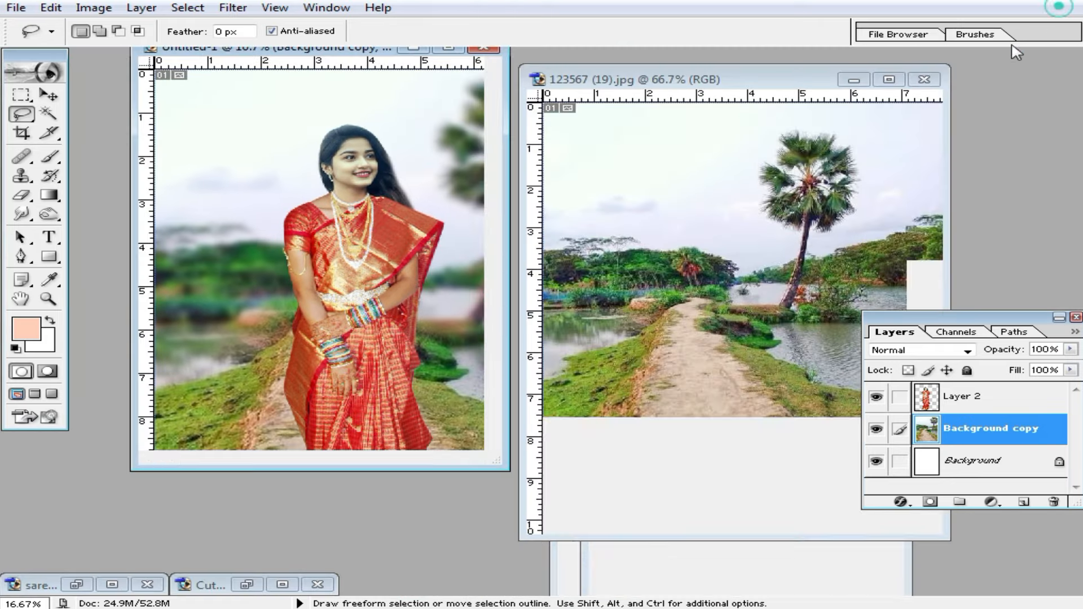
left_click(754, 128)
left_click_drag(780, 79, 744, 80)
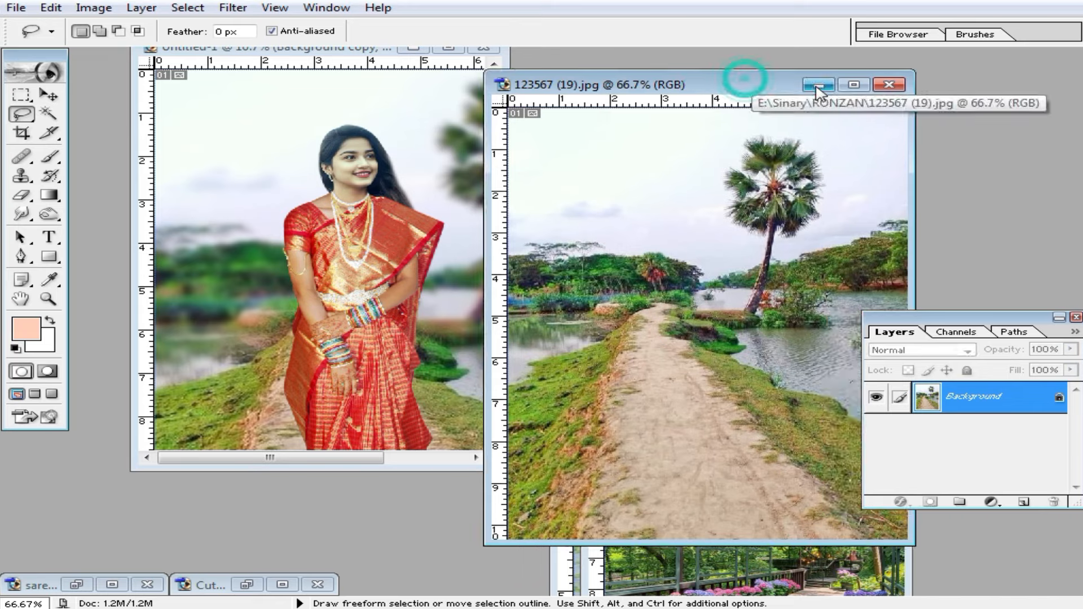
left_click(815, 80)
left_click(727, 316)
key("ctrl+0")
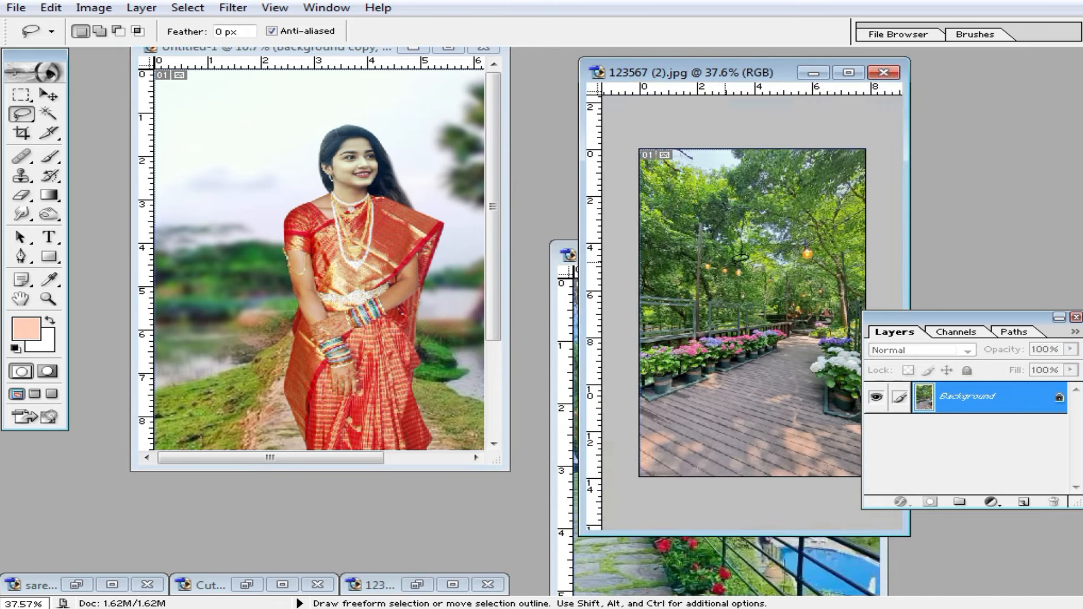
left_click_drag(456, 195, 451, 192)
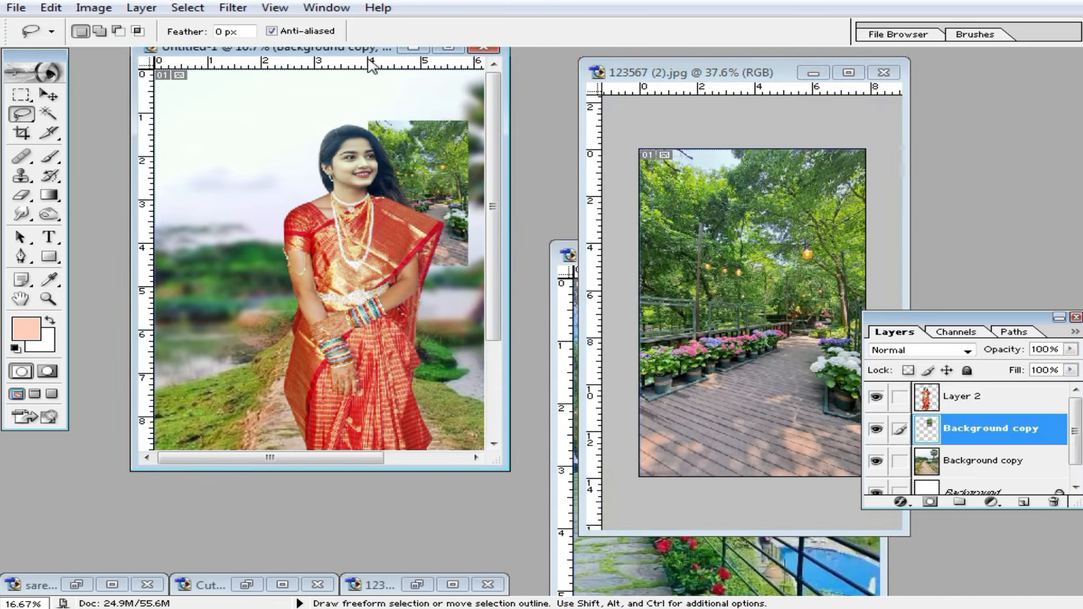
Scale the garden walkway layer to 439.7% width and 350.1% height so that it fills the whole canvas.
left_click_drag(369, 53, 351, 73)
double_click(351, 74)
left_click(48, 95)
left_click_drag(602, 155, 388, 103)
left_click_drag(432, 227, 746, 587)
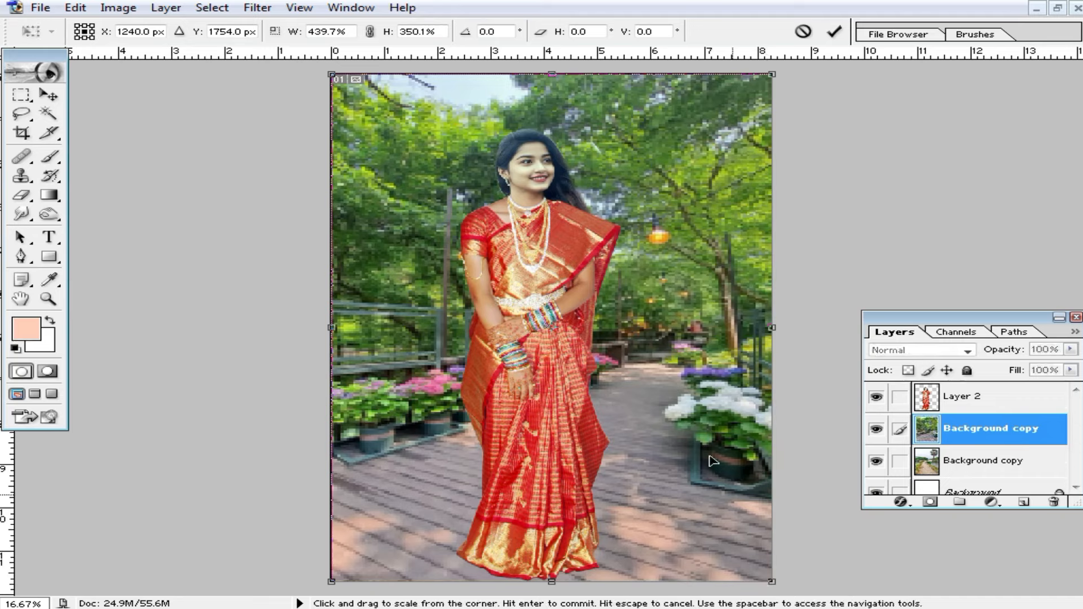
key("Return")
Reapply the last Gaussian Blur to the whole garden walkway layer.
left_click(670, 293)
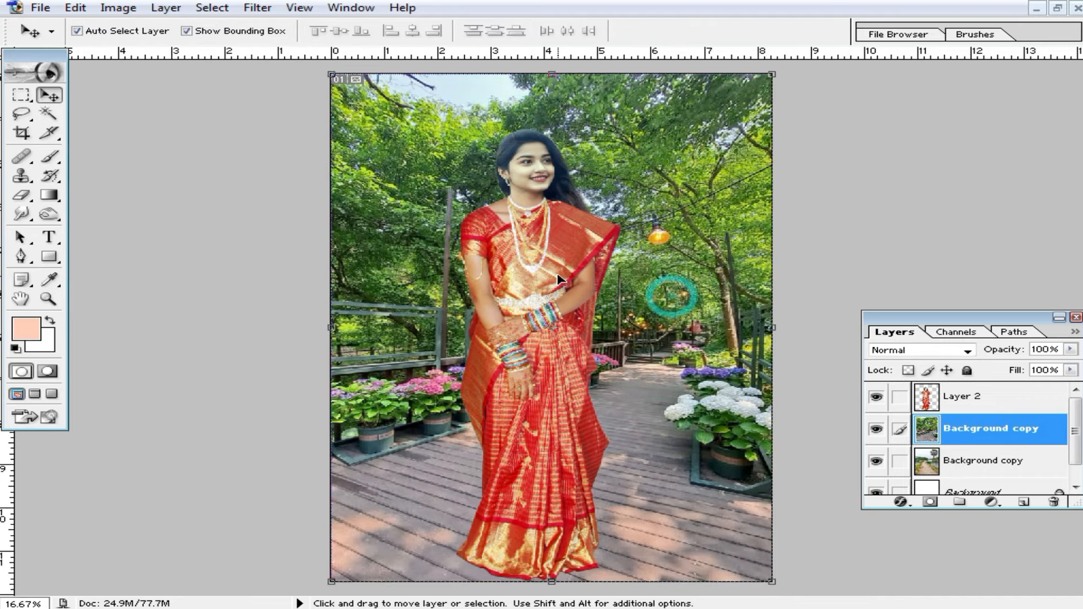
left_click(716, 293)
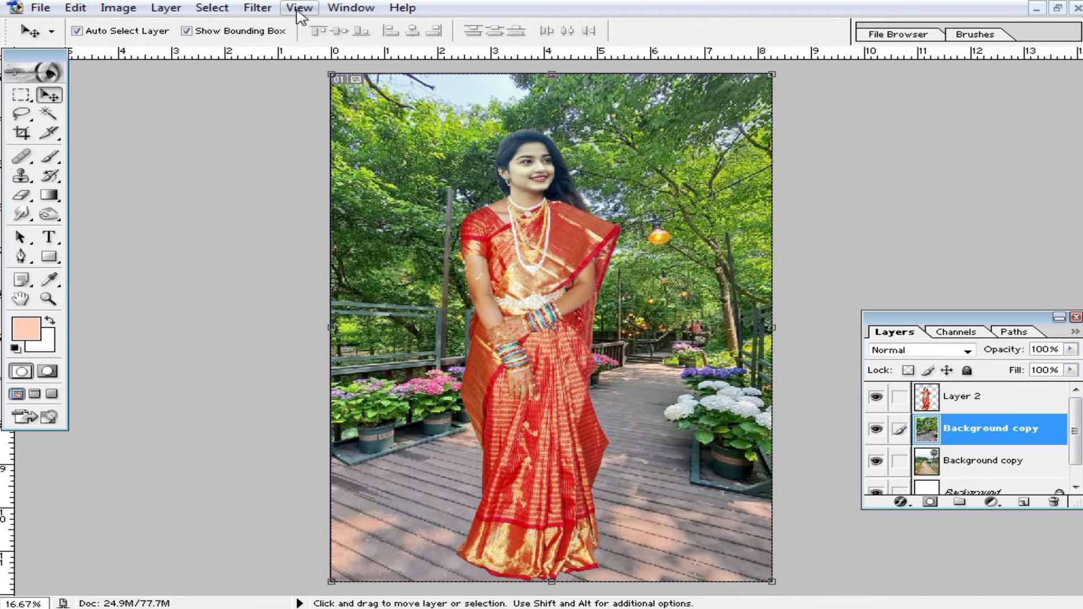
key("ctrl+f")
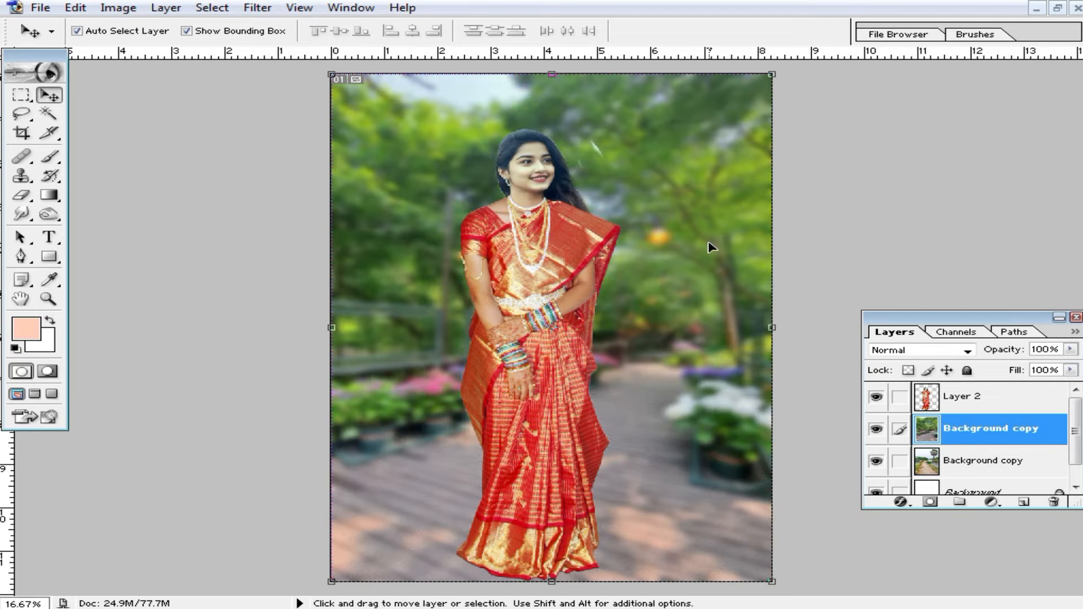
Erase the stray white mark beside the woman's hair on Layer 2 with the Eraser.
left_click(567, 252)
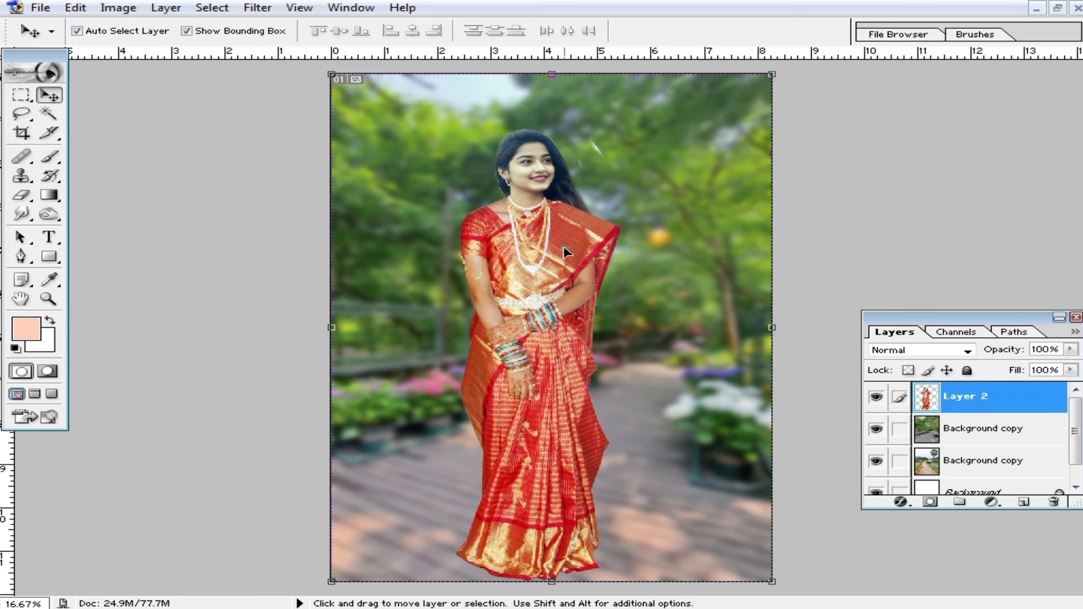
left_click(21, 194)
right_click(593, 143)
left_click_drag(655, 191, 674, 188)
left_click(599, 125)
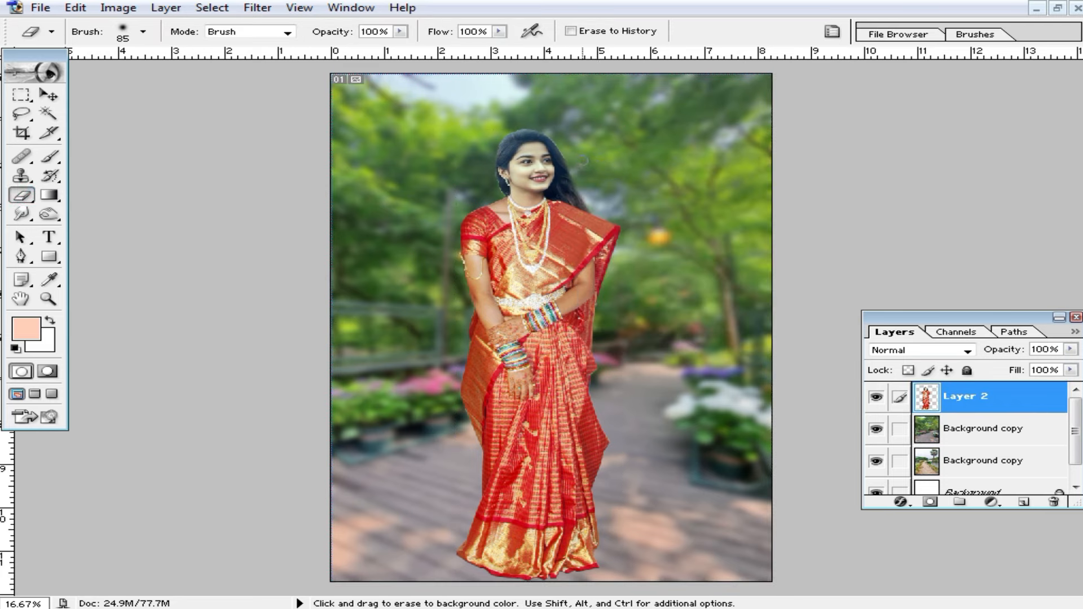
Try to bring the seaside terrace photo 123567 (4).jpg into the saree composite, and undo the last change.
left_click(1055, 12)
left_click(805, 75)
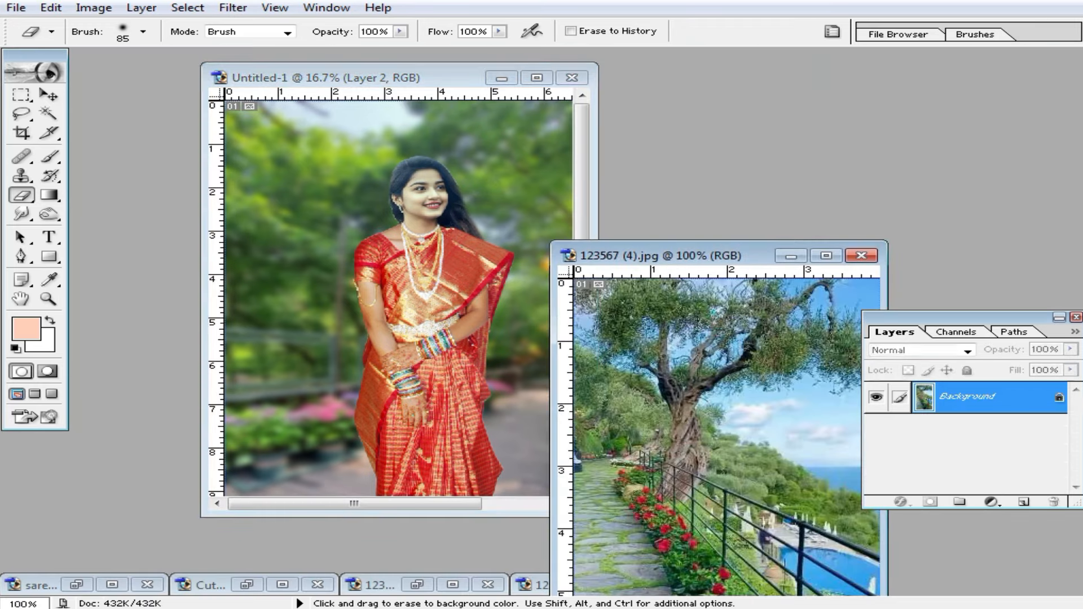
left_click_drag(705, 255, 803, 134)
left_click(49, 94)
left_click_drag(807, 245, 507, 196)
double_click(454, 77)
left_click_drag(621, 182, 936, 435)
key("ctrl+z")
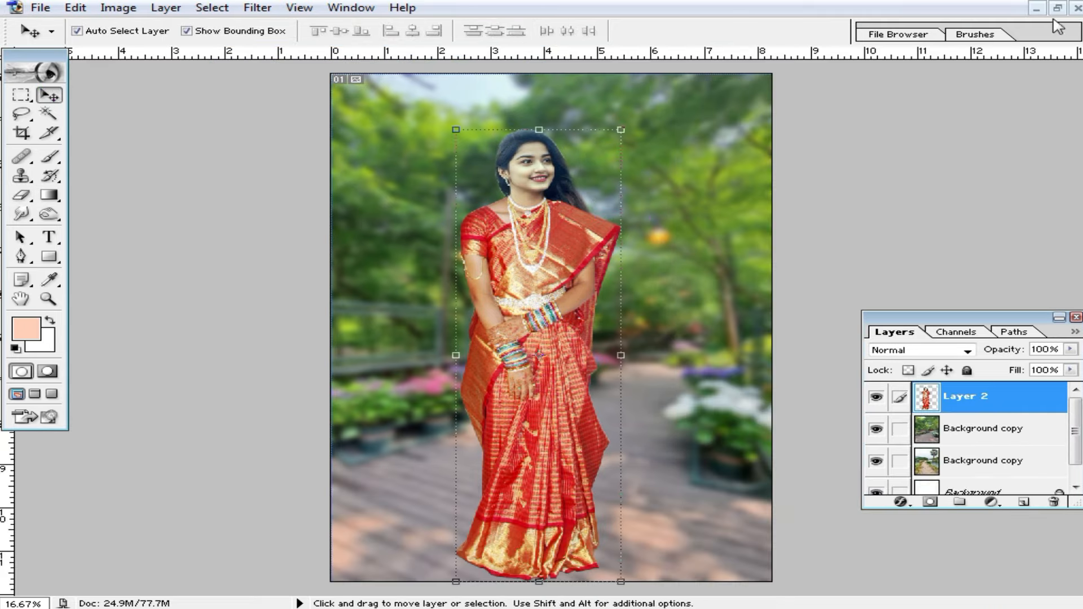
Copy the seaside terrace photo 123567 (4).jpg behind the woman and place it in the canvas's upper-left corner.
left_click(1058, 8)
left_click(835, 231)
left_click_drag(835, 231, 521, 194)
double_click(499, 77)
left_click_drag(544, 155, 316, 97)
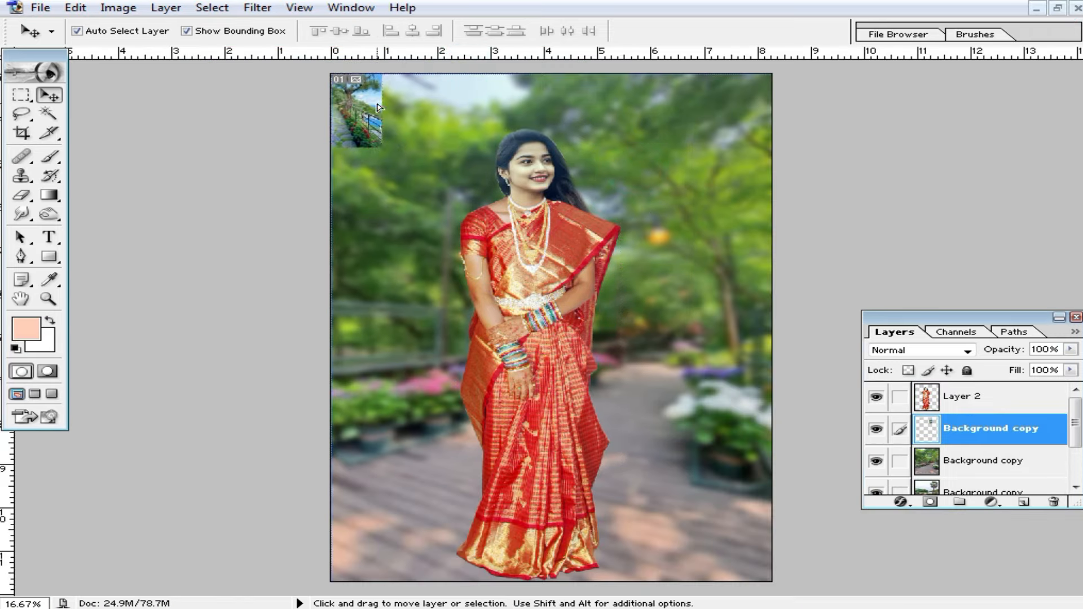
Scale the seaside terrace layer to fill the whole canvas with Free Transform.
key("ctrl+t")
left_click_drag(416, 159, 786, 586)
double_click(677, 378)
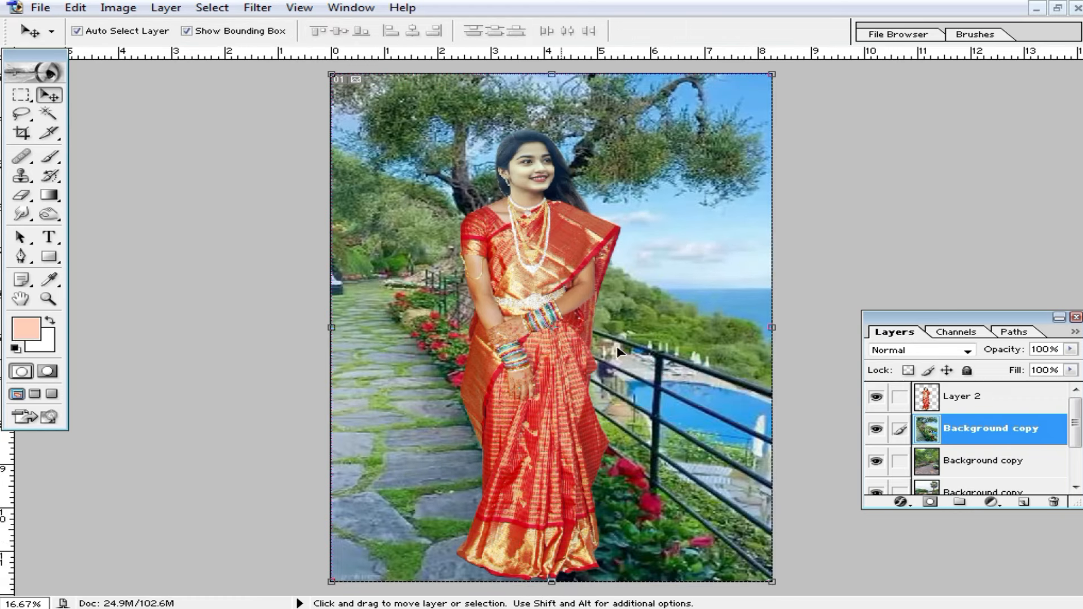
Enlarge the seaside terrace layer beyond the canvas to 150.6% width and 119% height.
scroll(617, 347, "down", 3)
left_click_drag(686, 168, 763, 143)
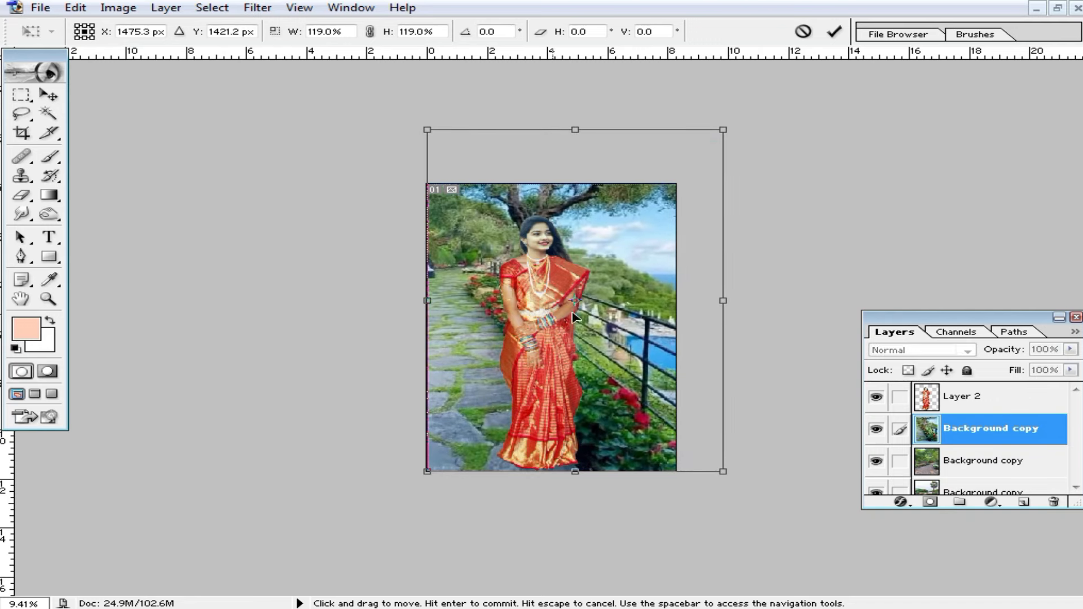
left_click_drag(420, 273, 339, 265)
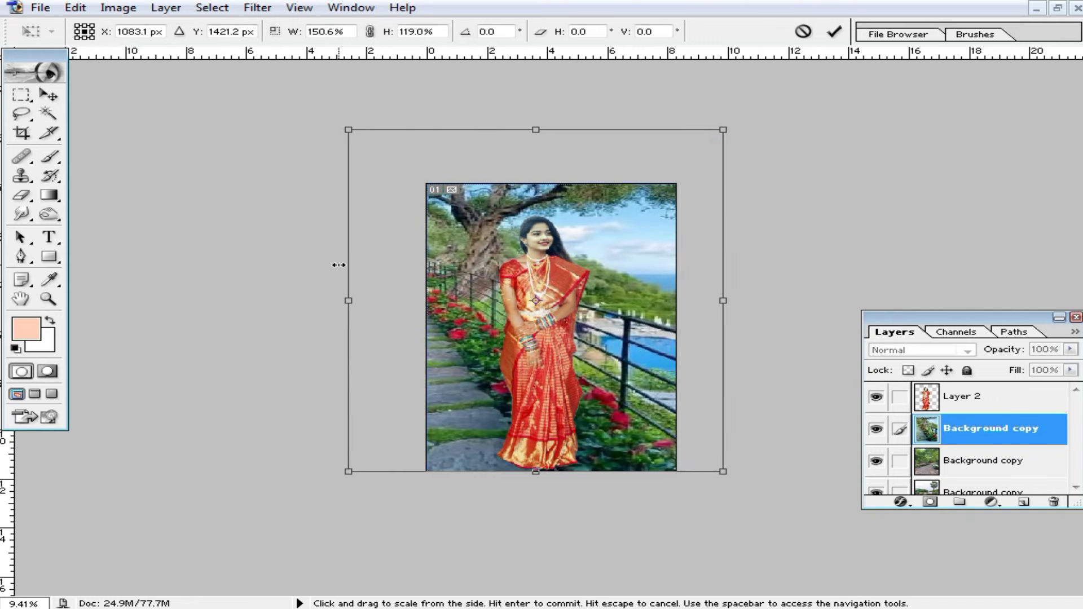
key("Return")
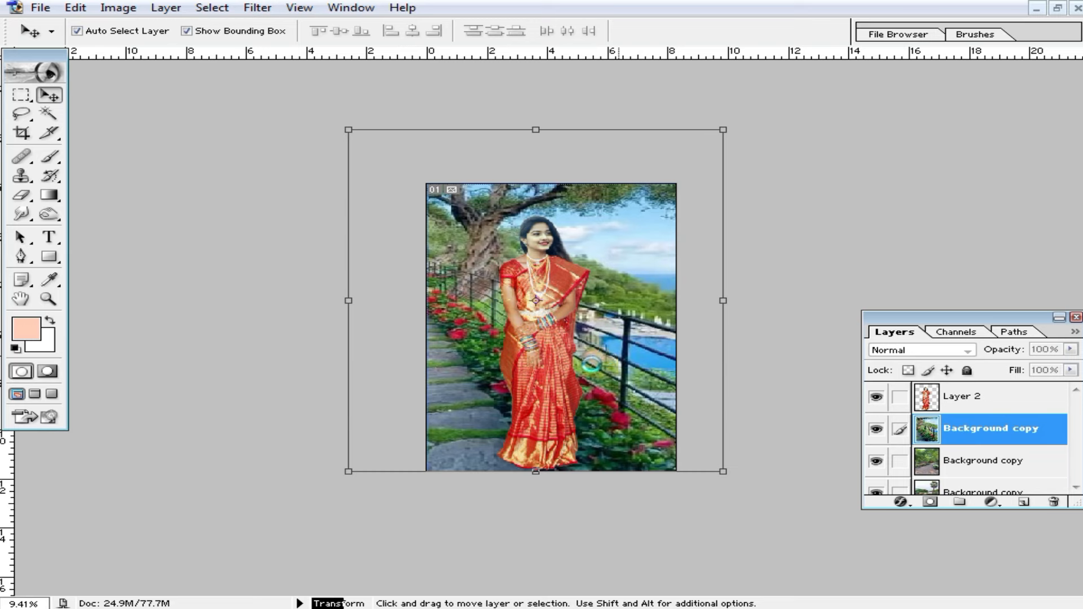
Shift the seaside terrace layer to the right and move the woman left onto the stone path.
left_click(582, 416, "ctrl")
left_click(552, 423, "ctrl")
left_click(522, 431)
mouse_move(521, 431)
left_mouse_down()
mouse_move(455, 430)
mouse_move(502, 425)
left_mouse_up()
key("ctrl+minus")
left_click_drag(676, 271, 766, 261)
left_click(529, 347)
left_click_drag(536, 347, 516, 337)
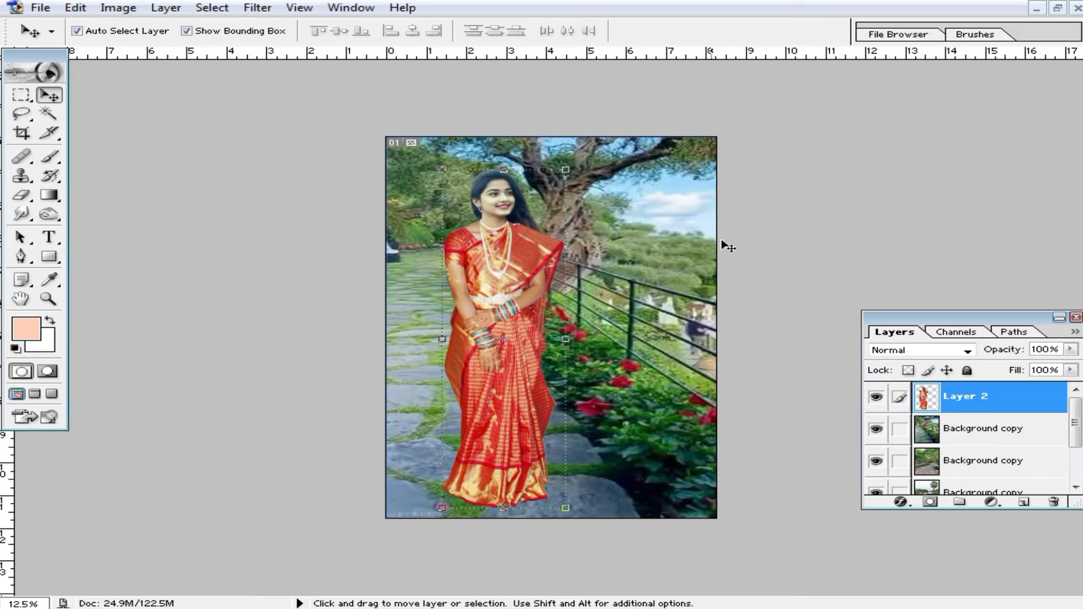
left_click(677, 251, "ctrl")
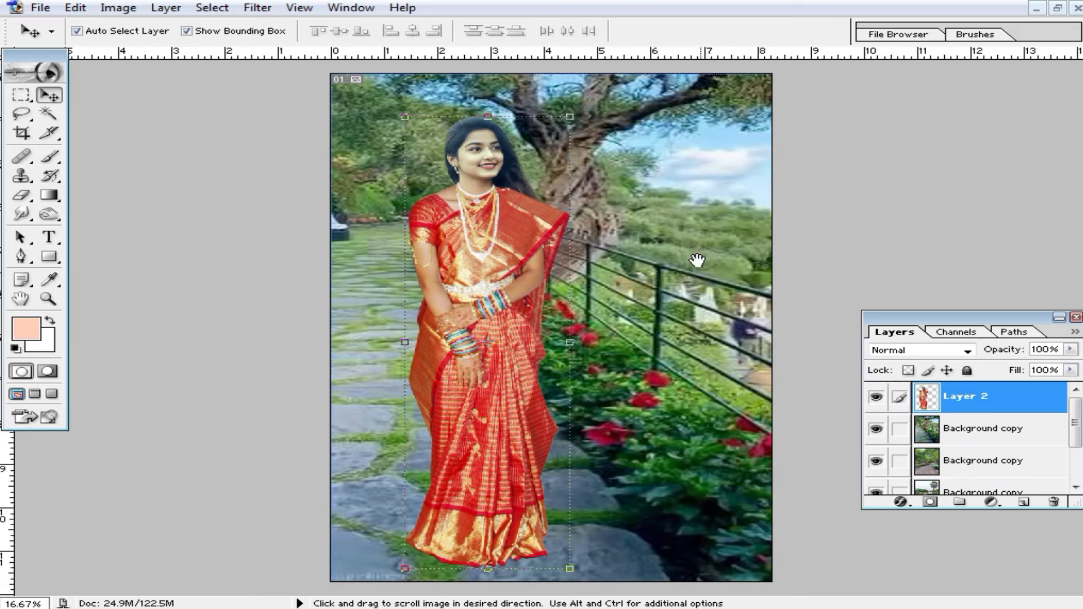
left_click(725, 231)
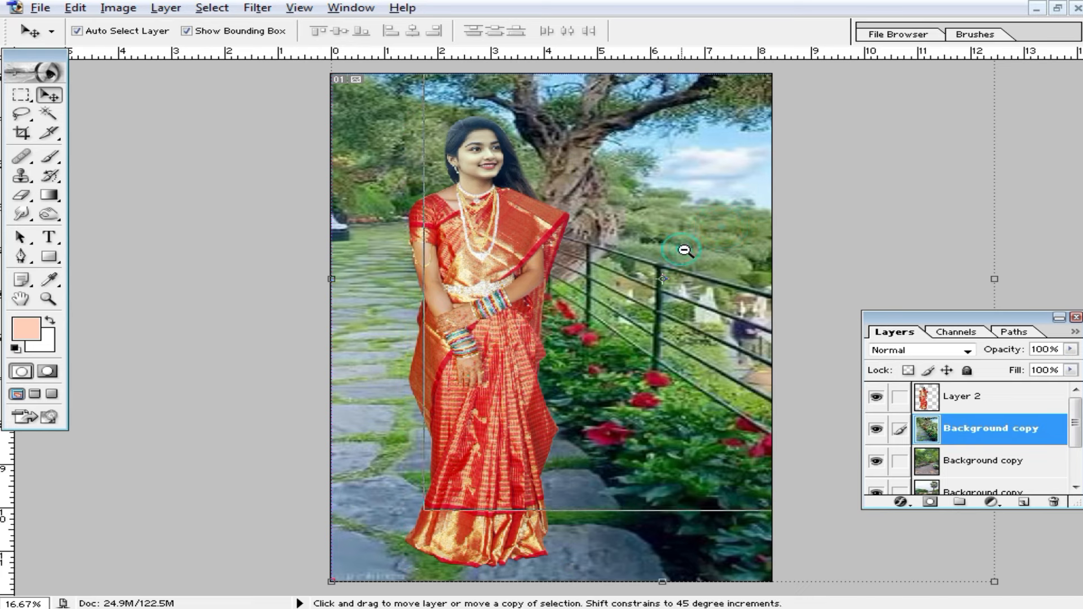
left_click(683, 251, "ctrl+alt")
Remove the seaside terrace layer and undo the blur on the whole garden walkway layer.
left_click(877, 432)
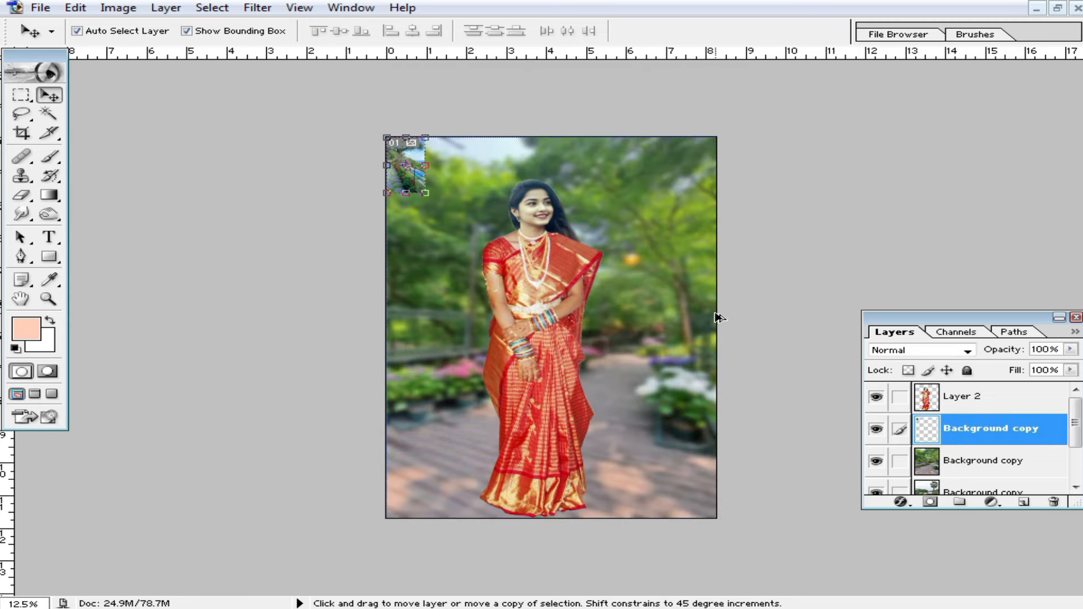
key("Delete")
left_click(656, 185)
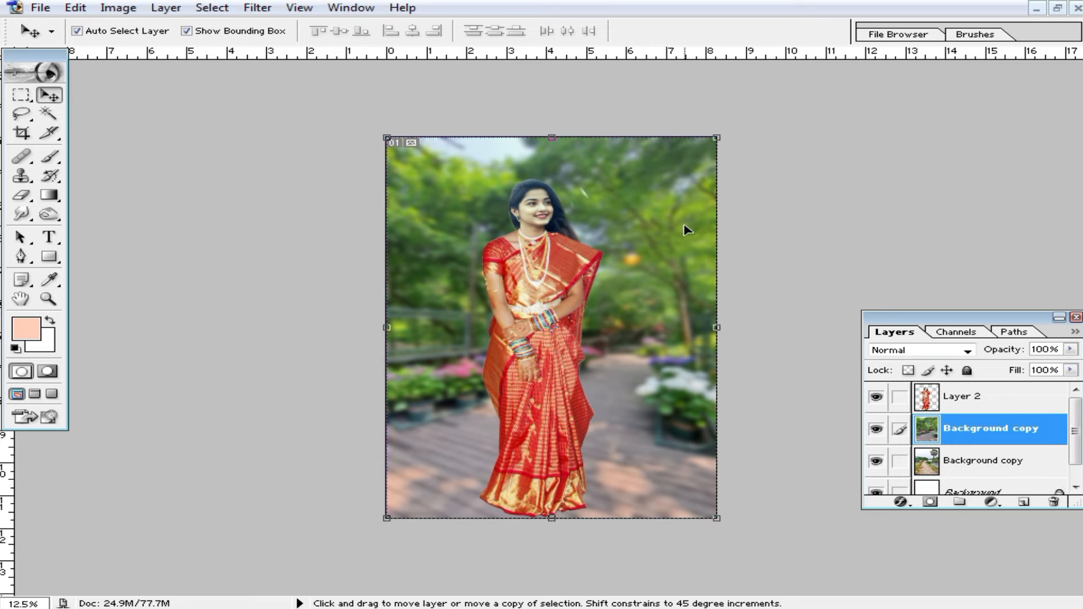
key("ctrl+alt+z")
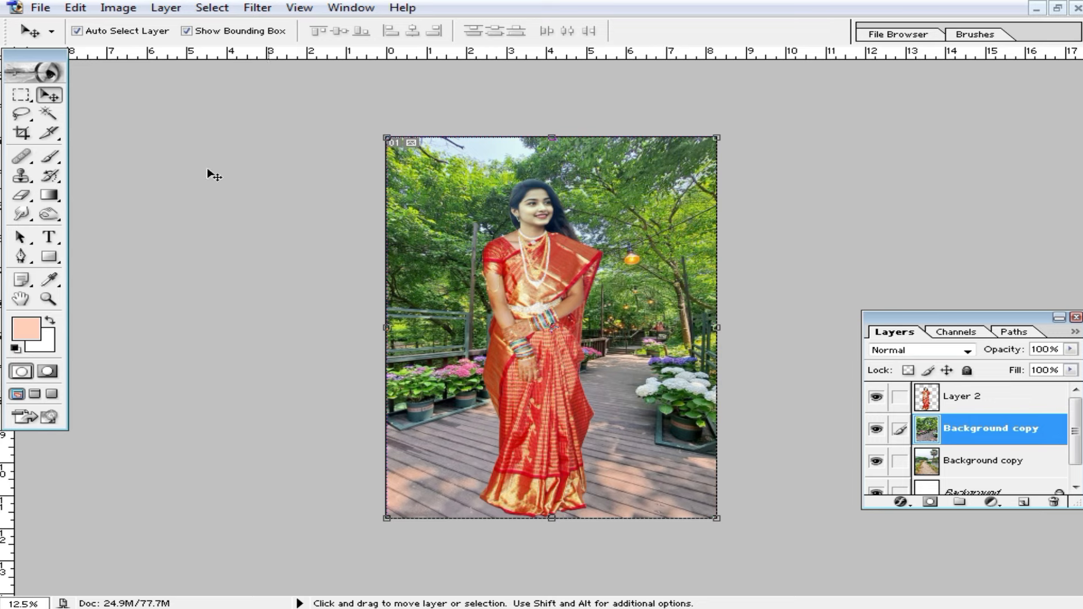
Lasso the upper part of the garden walkway layer above the flowers and feather the selection by 250 pixels.
left_click(21, 113)
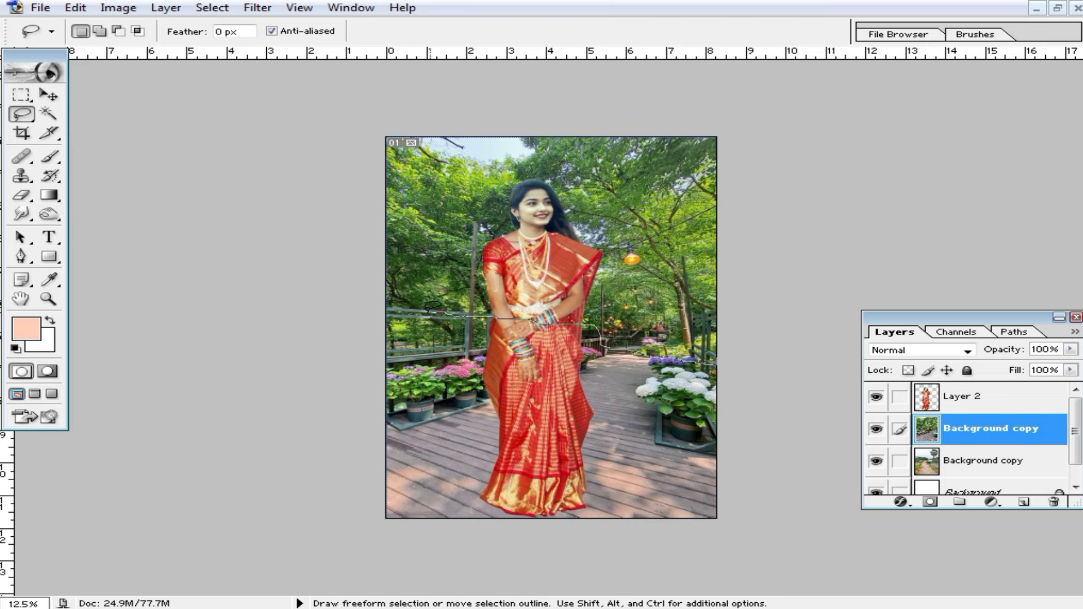
mouse_move(384, 309)
left_mouse_down()
mouse_move(281, 114)
mouse_move(768, 26)
mouse_move(872, 271)
mouse_move(788, 346)
left_mouse_up()
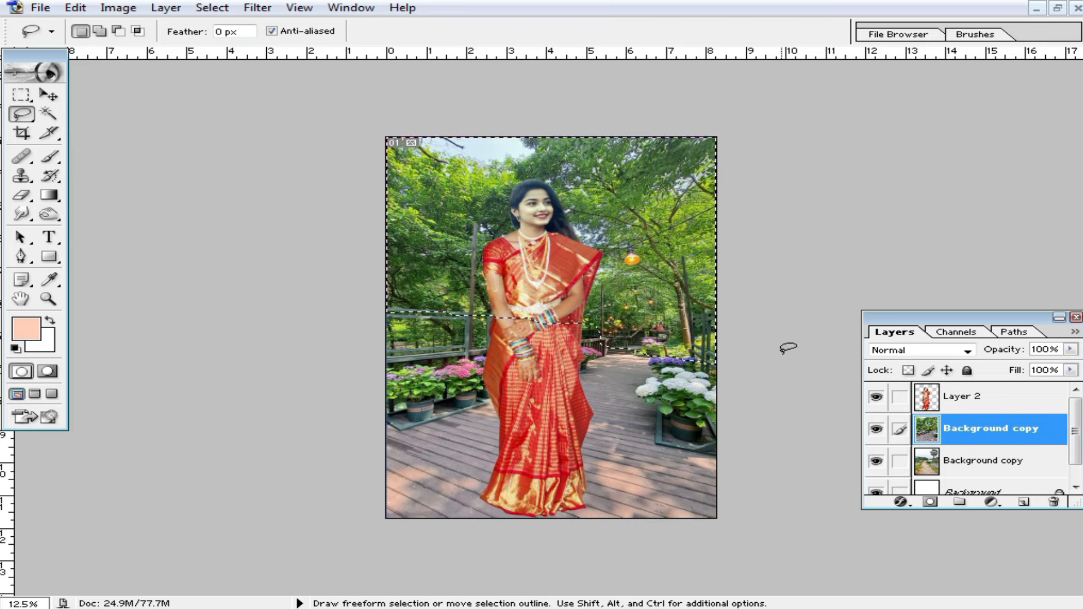
key("ctrl+alt+d")
type("500")
key("Return")
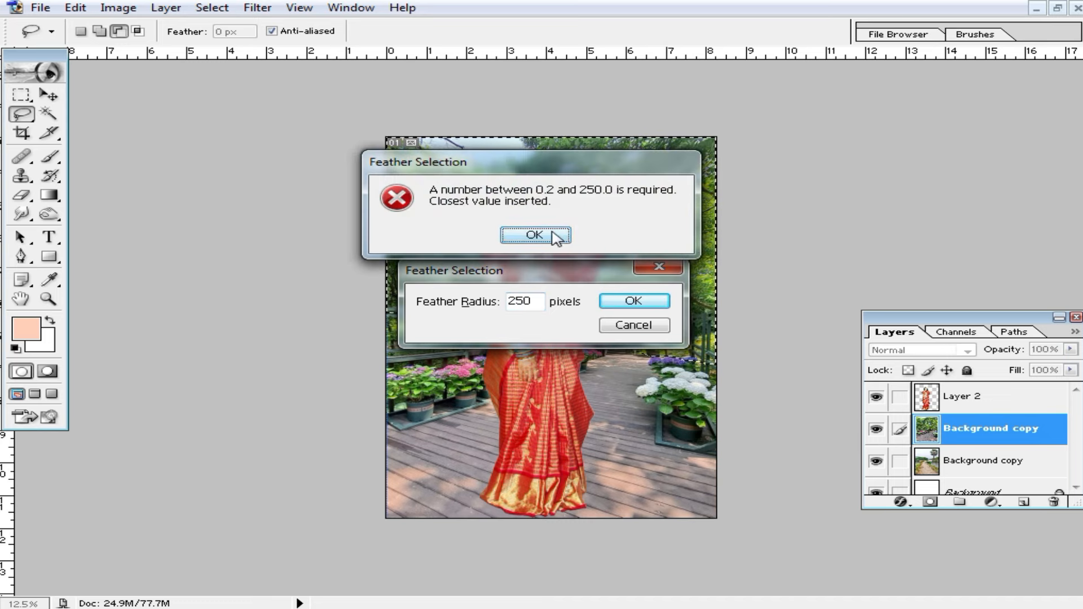
key("Return")
left_click(646, 273)
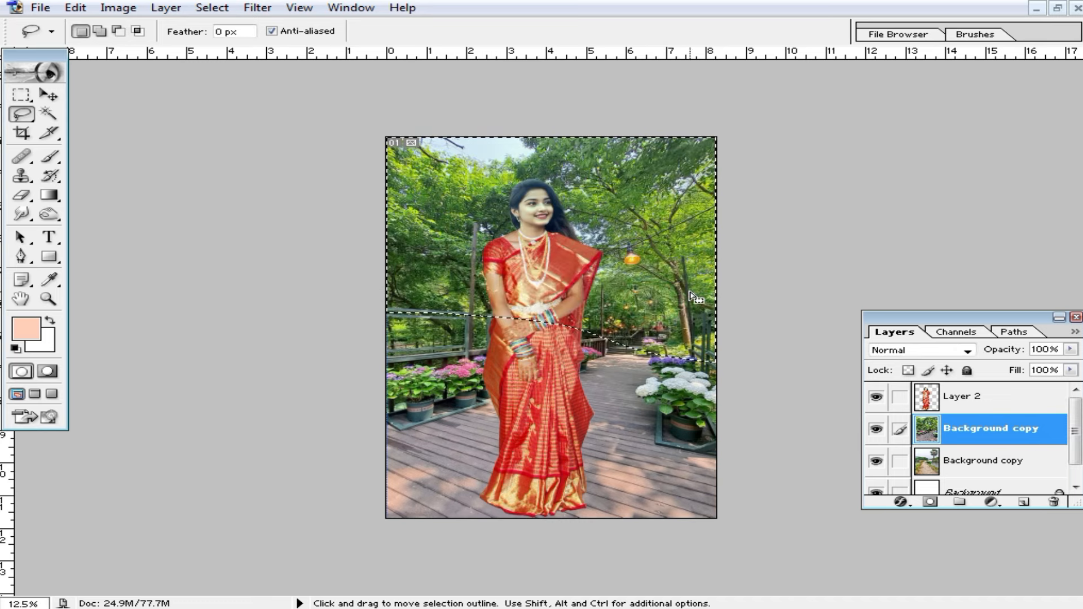
Apply a Gaussian Blur with a 13.7-pixel radius to the selected upper part of the garden walkway and deselect.
left_click(257, 7)
left_click(316, 135)
left_click(663, 176)
mouse_move(764, 455)
left_mouse_down()
mouse_move(749, 455)
mouse_move(763, 454)
left_mouse_up()
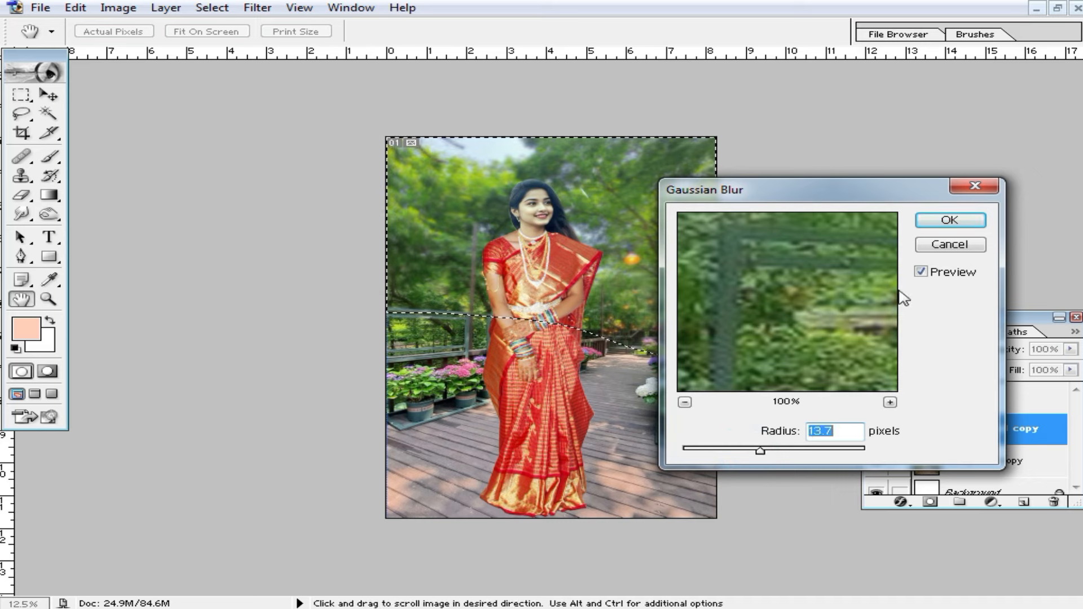
left_click(949, 220)
key("ctrl+d")
key("l")
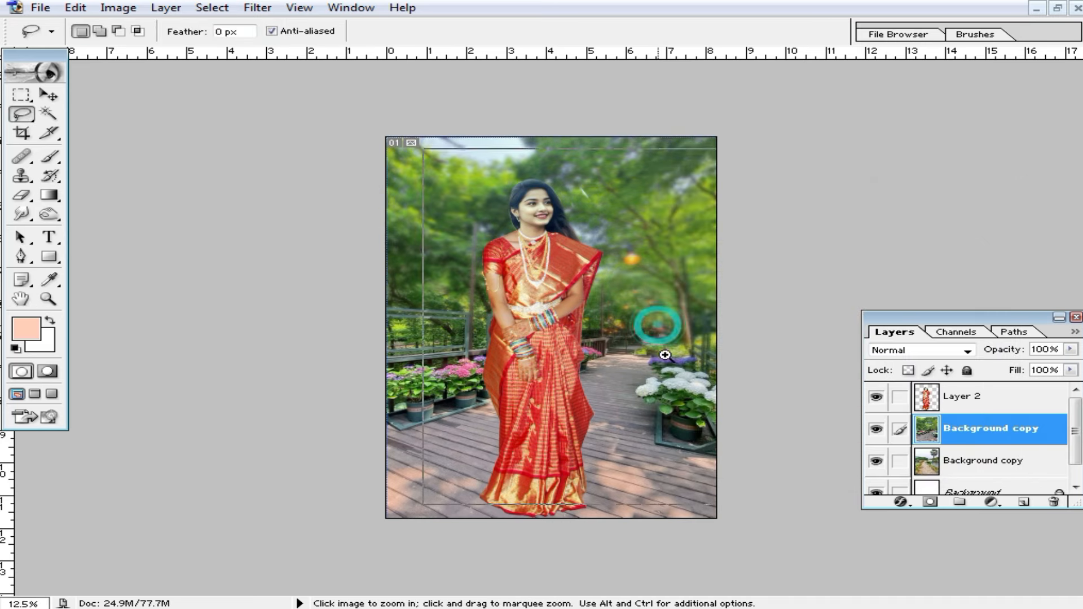
Erase the stray white marks beside the woman's hair on Layer 2 with the Eraser.
left_click(658, 317, "ctrl")
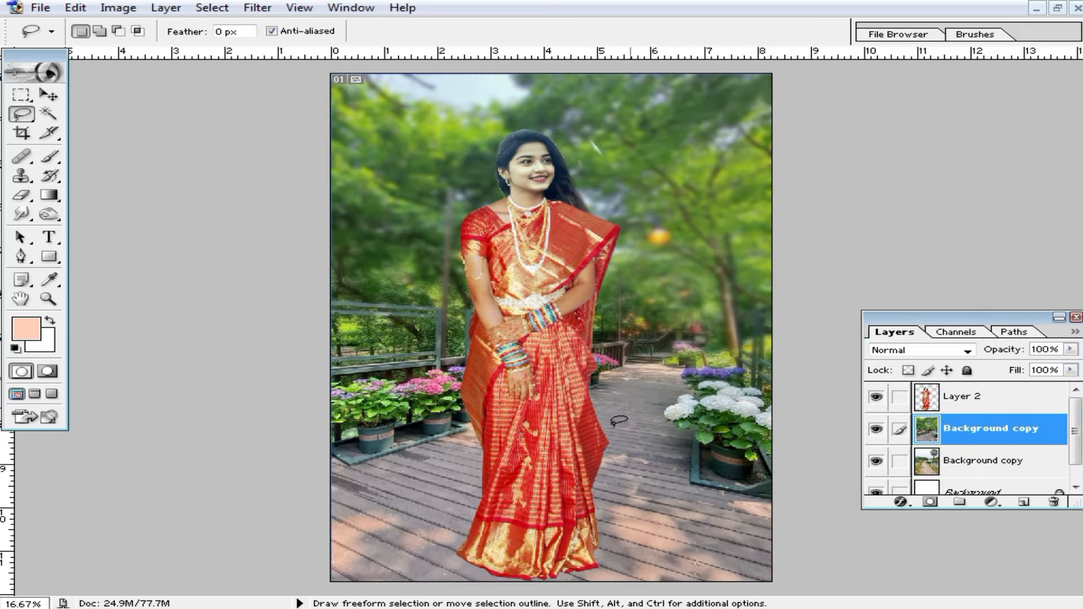
left_click(711, 179, "ctrl")
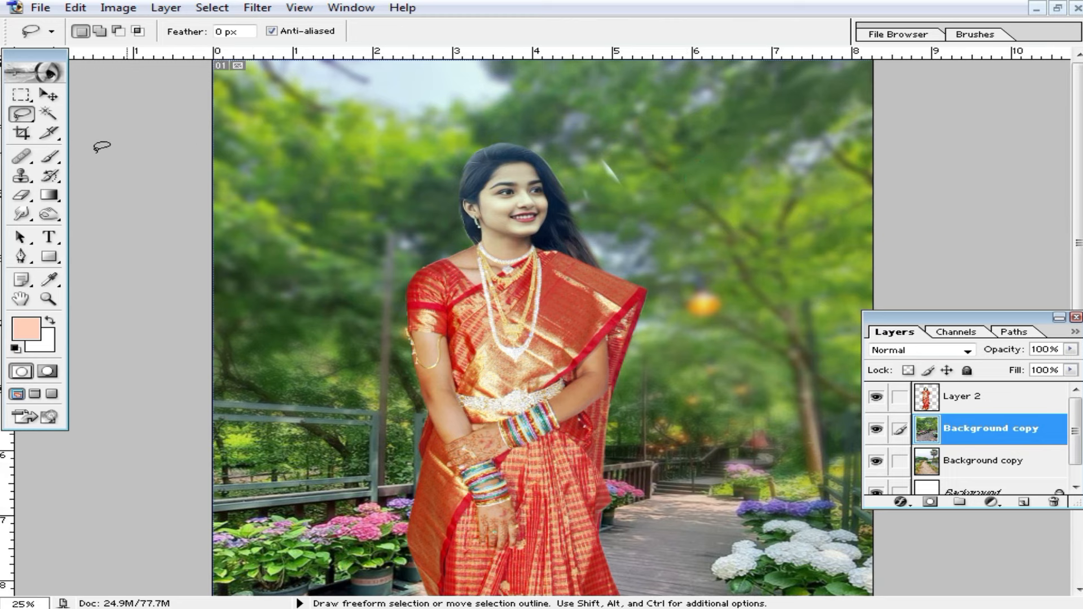
left_click(22, 195)
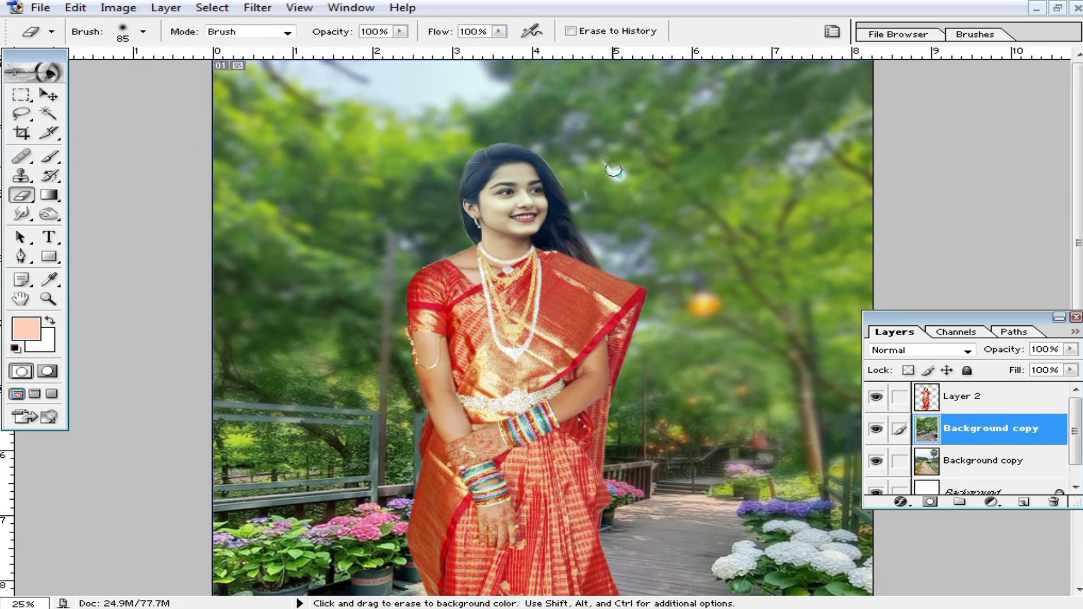
left_click(959, 397)
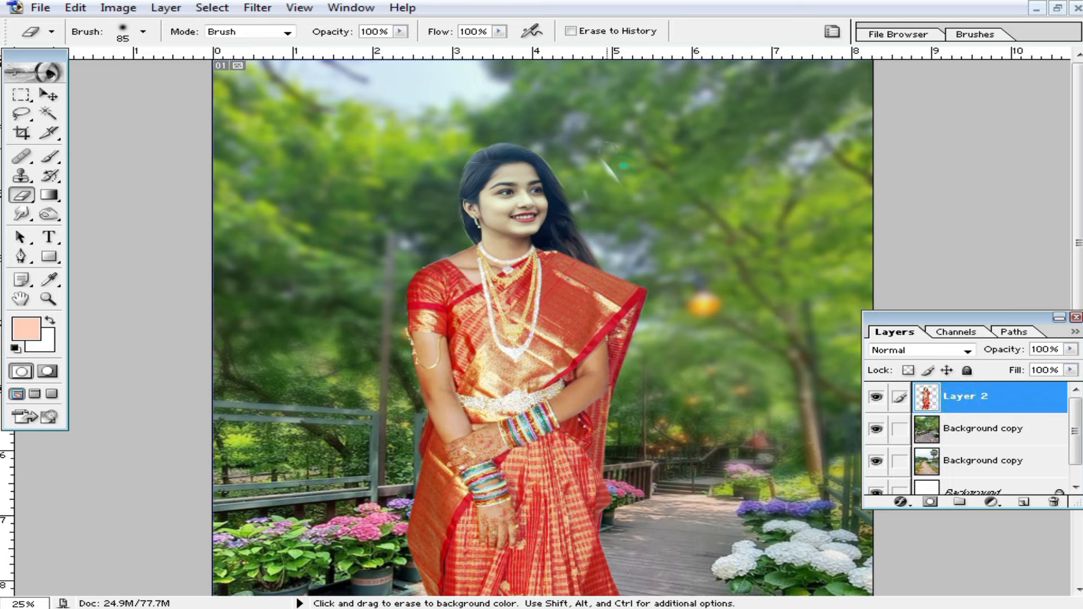
key("ctrl+minus")
key("ctrl+minus")
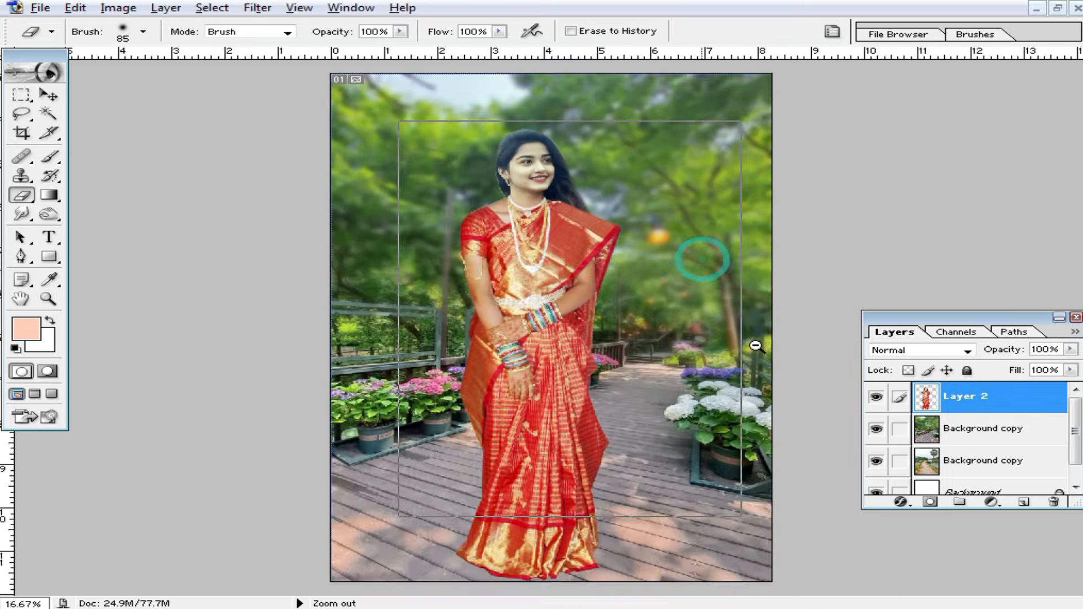
Apply Color Balance to the woman's layer, setting the highlights to +21 blue.
left_click(22, 95)
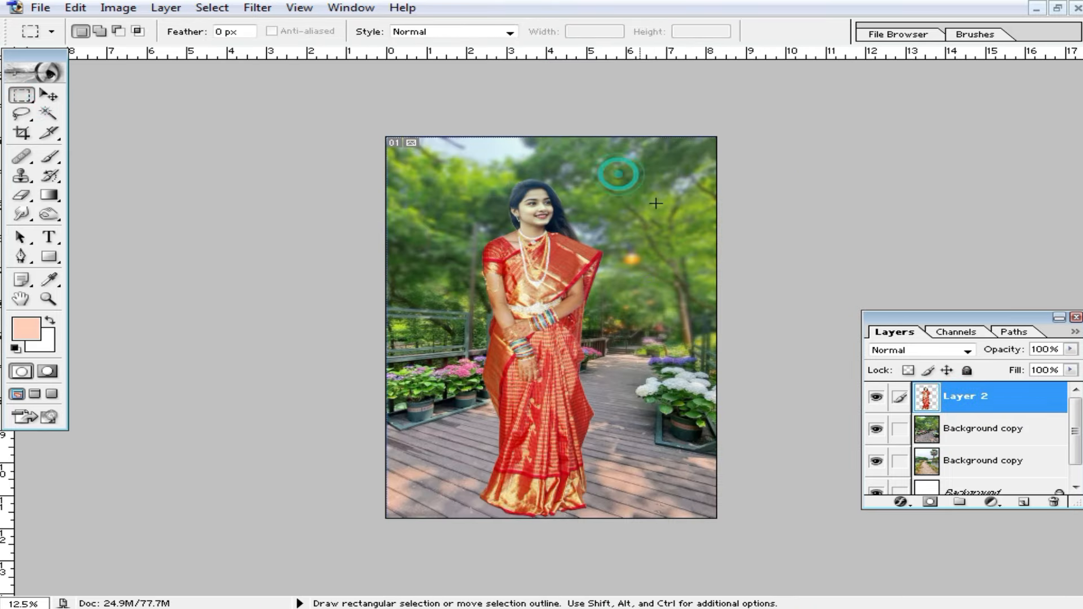
left_click(64, 94)
left_click(624, 160)
key("ctrl+b")
left_click(821, 398)
left_click_drag(821, 344, 860, 345)
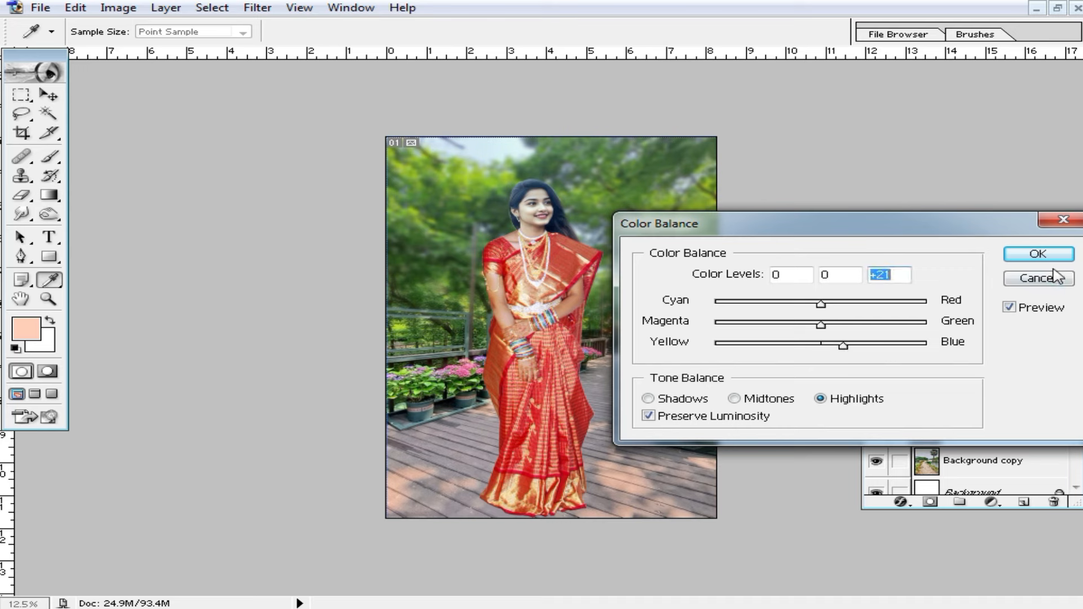
left_click(1037, 254)
Apply Color Balance to the garden walkway layer, setting the highlights to +67 blue.
left_click(994, 428)
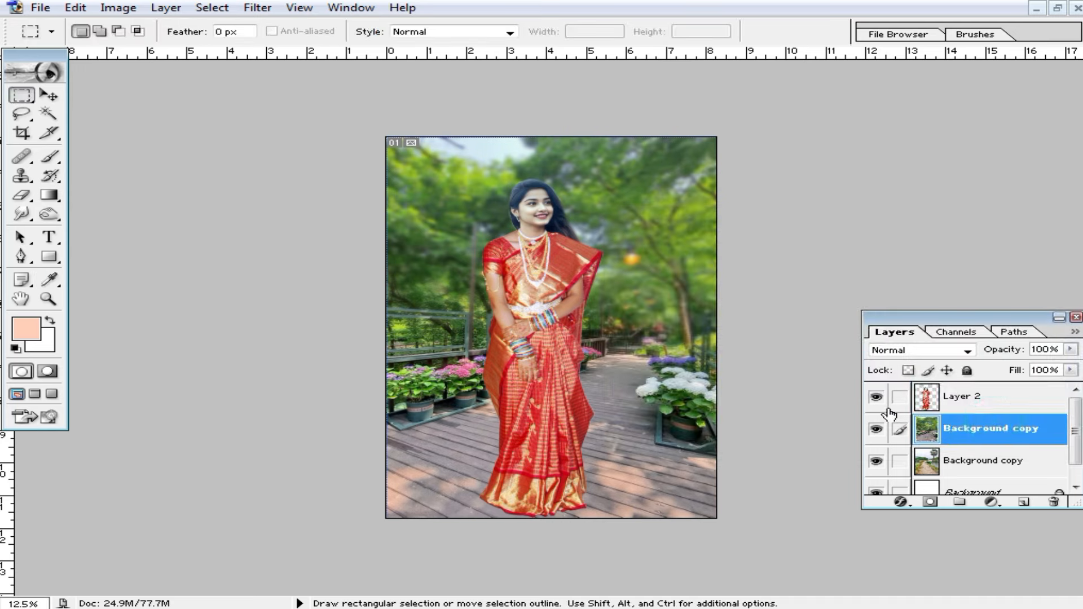
key("ctrl+b")
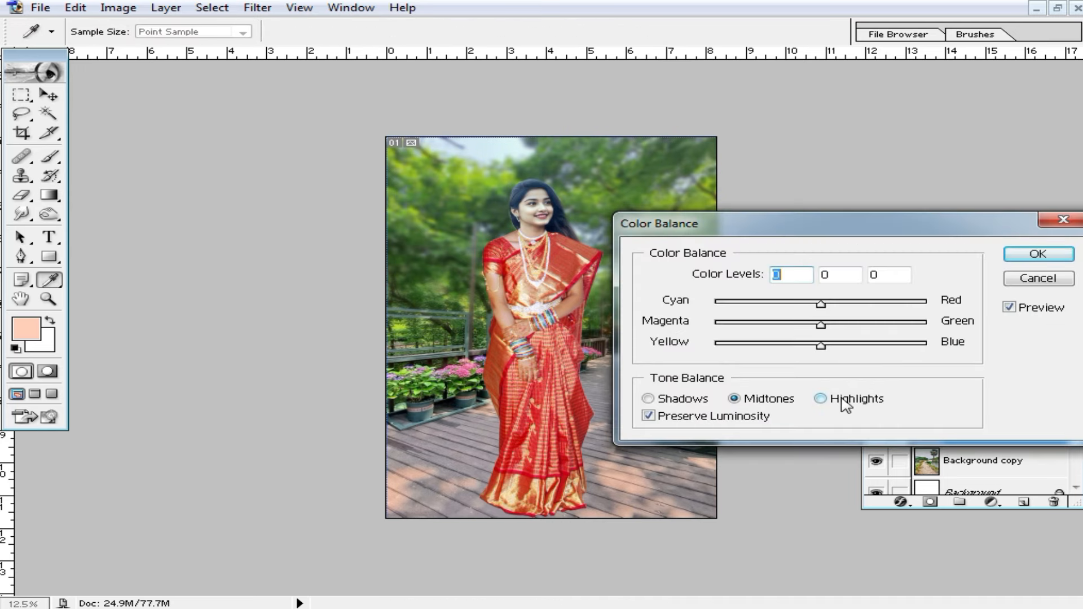
left_click(841, 402)
left_click_drag(822, 345, 892, 345)
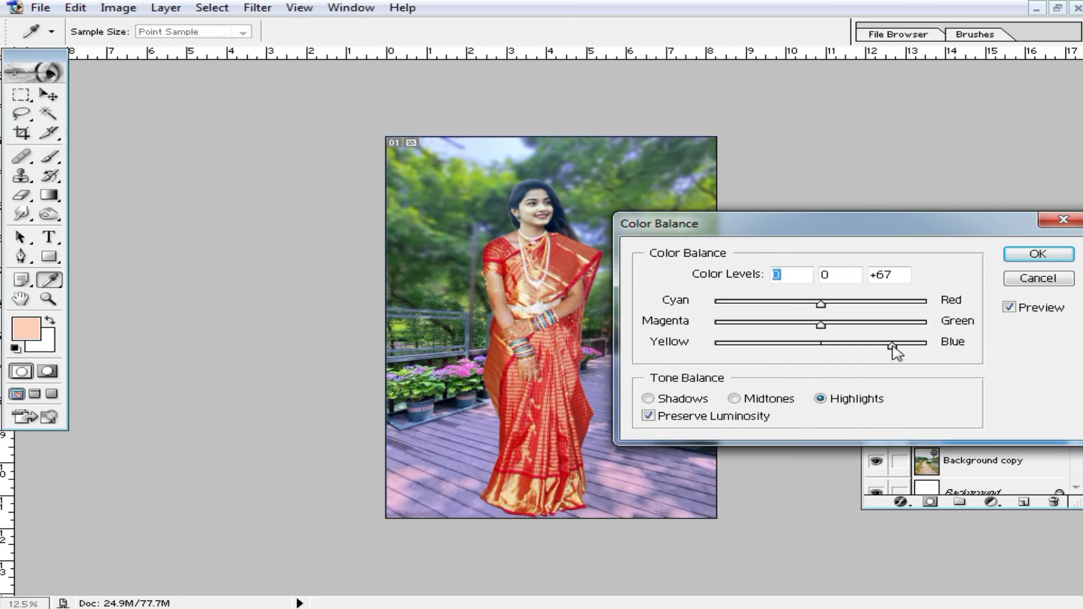
left_click(1038, 254)
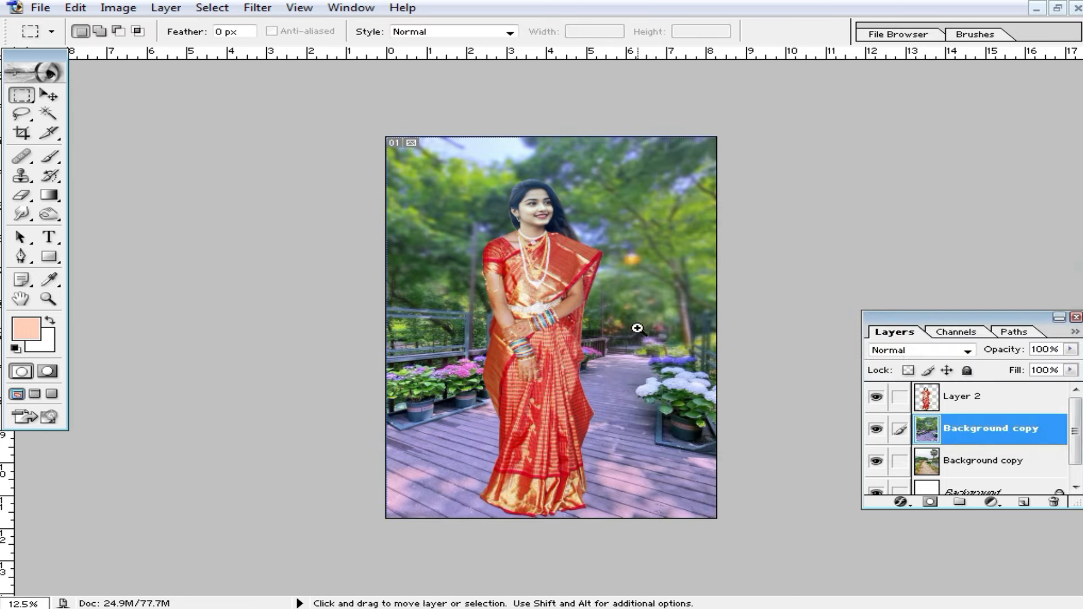
Examine the woman against the blue-tinted garden background up close and in full view.
left_click(650, 342, "ctrl")
left_click(650, 342, "ctrl")
left_click(648, 289, "ctrl")
left_click_drag(641, 242, 623, 338)
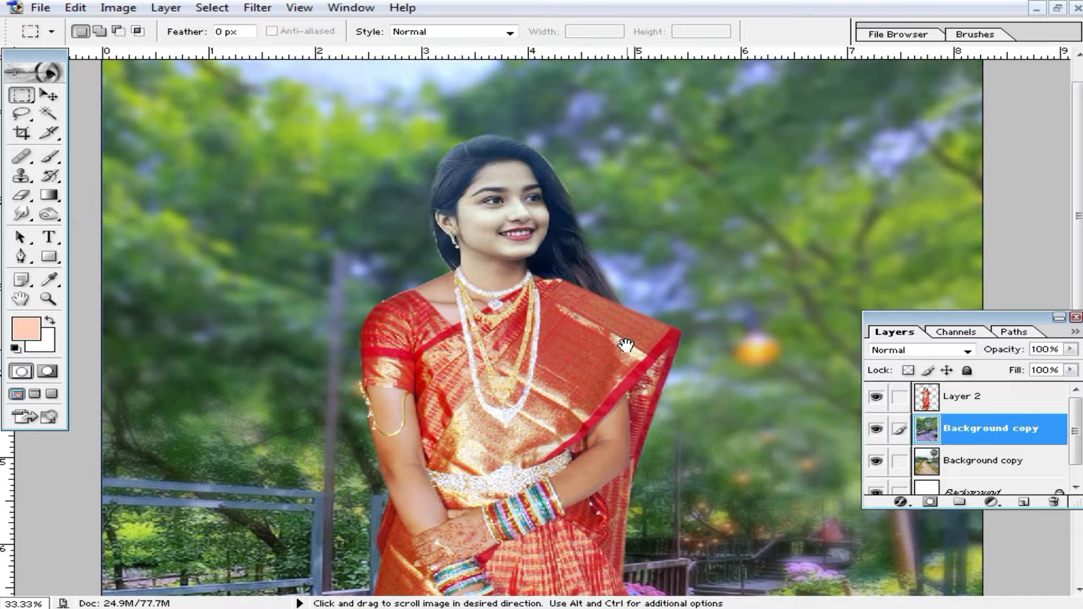
left_click(624, 338, "ctrl+alt")
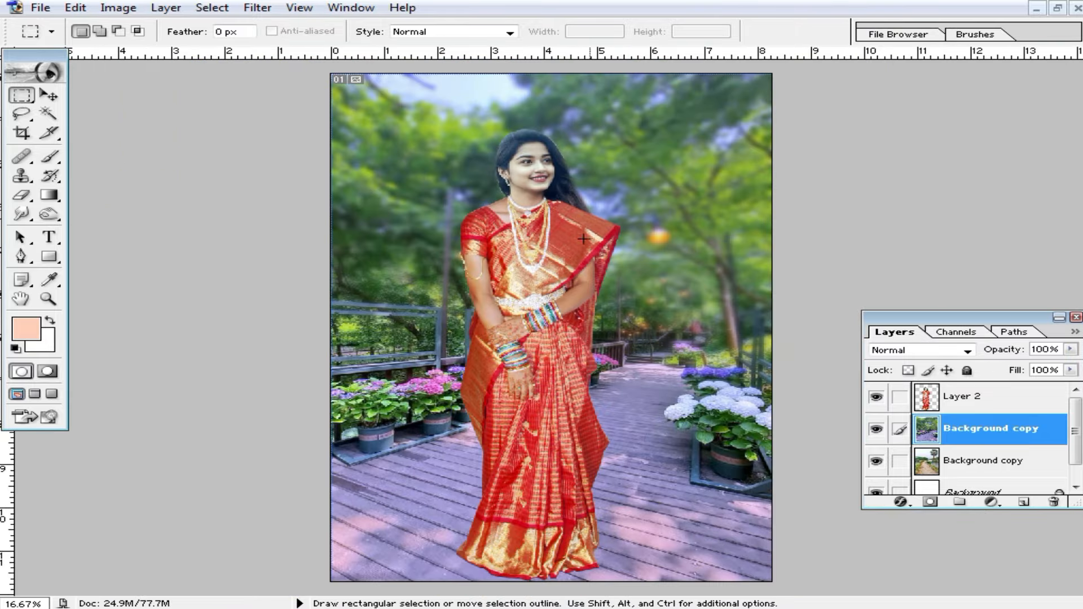
left_click(605, 324, "ctrl+alt")
key("ctrl+0")
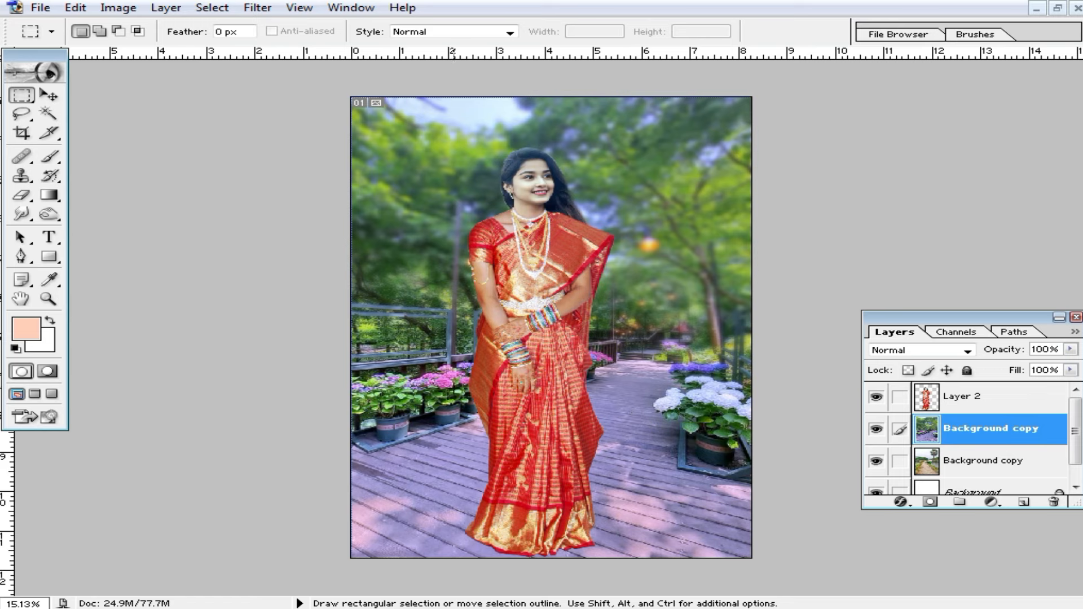
Move the woman's layer slightly upward on the walkway so her saree clears the image's lower edge.
left_click(50, 97)
left_click(544, 267)
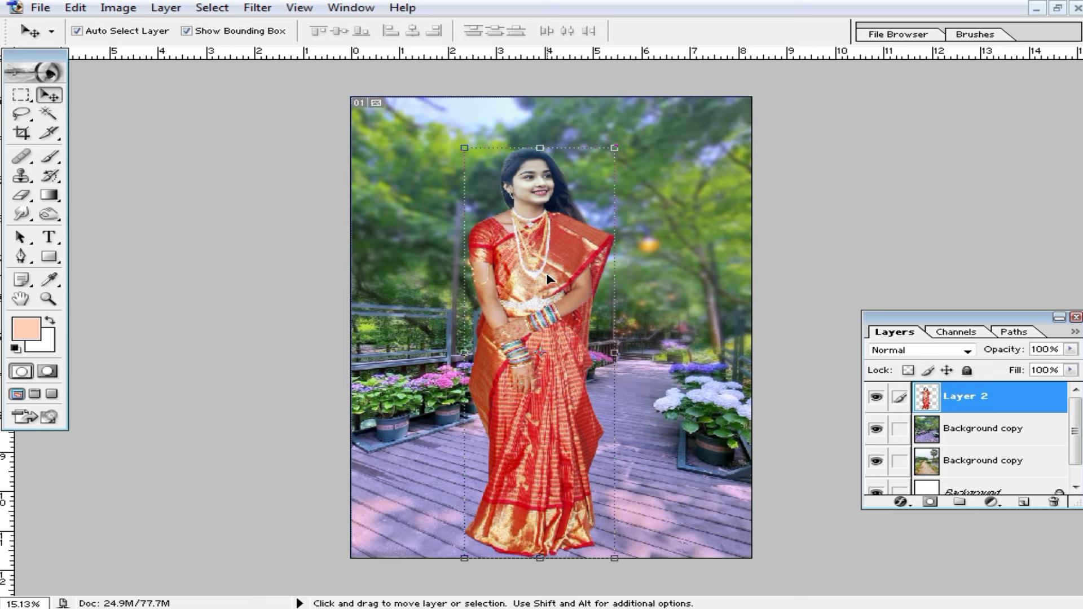
left_click_drag(546, 272, 546, 280)
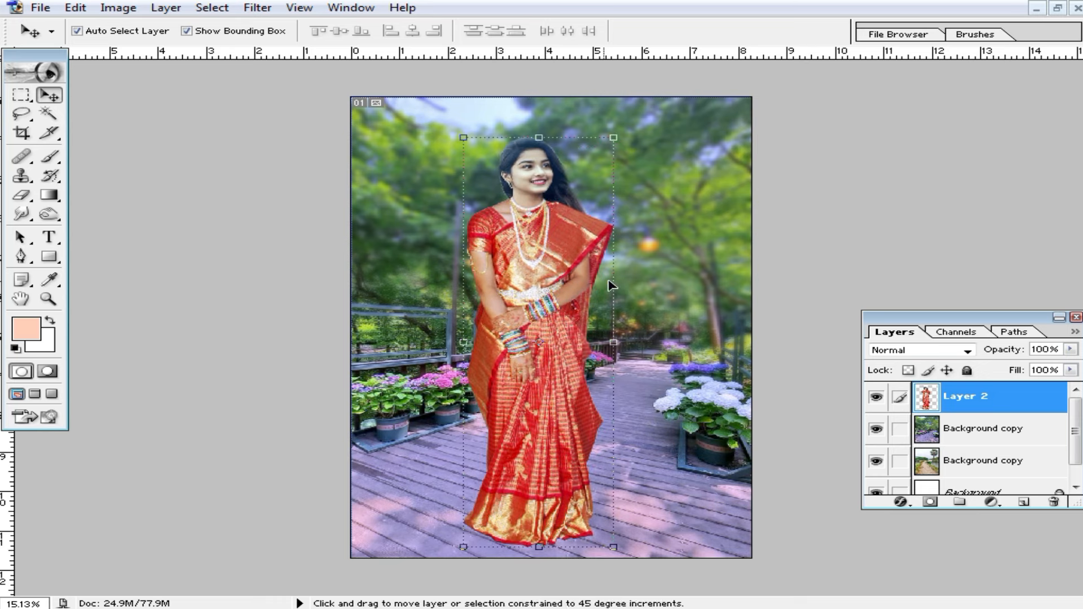
Save the composite to the Desktop as a JPEG copy named e45645.jpg, accepting the JPEG options.
key("ctrl+shift+s")
type("e45645")
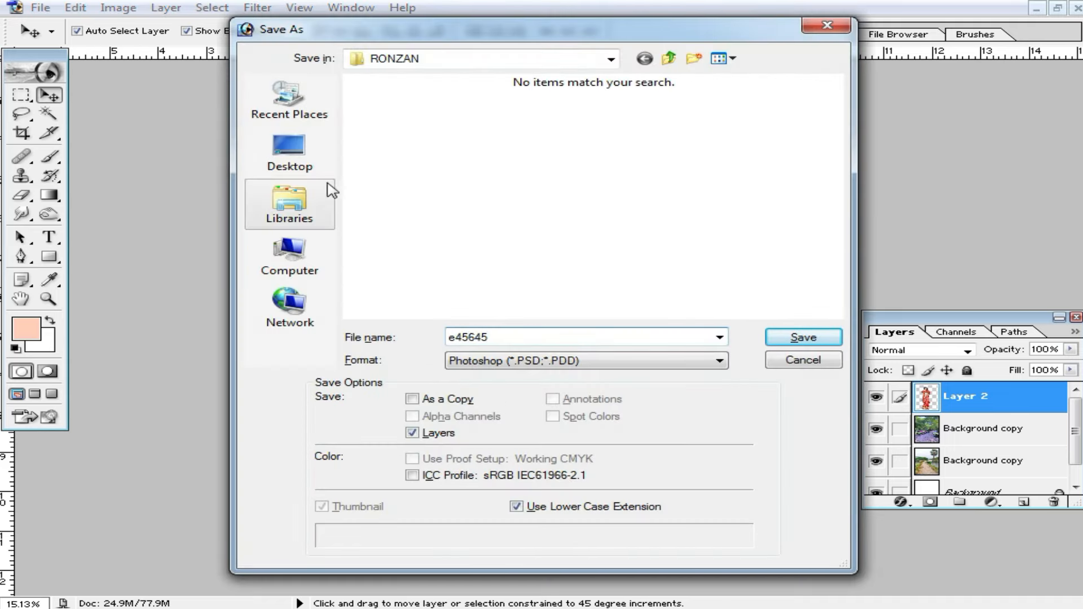
left_click(290, 153)
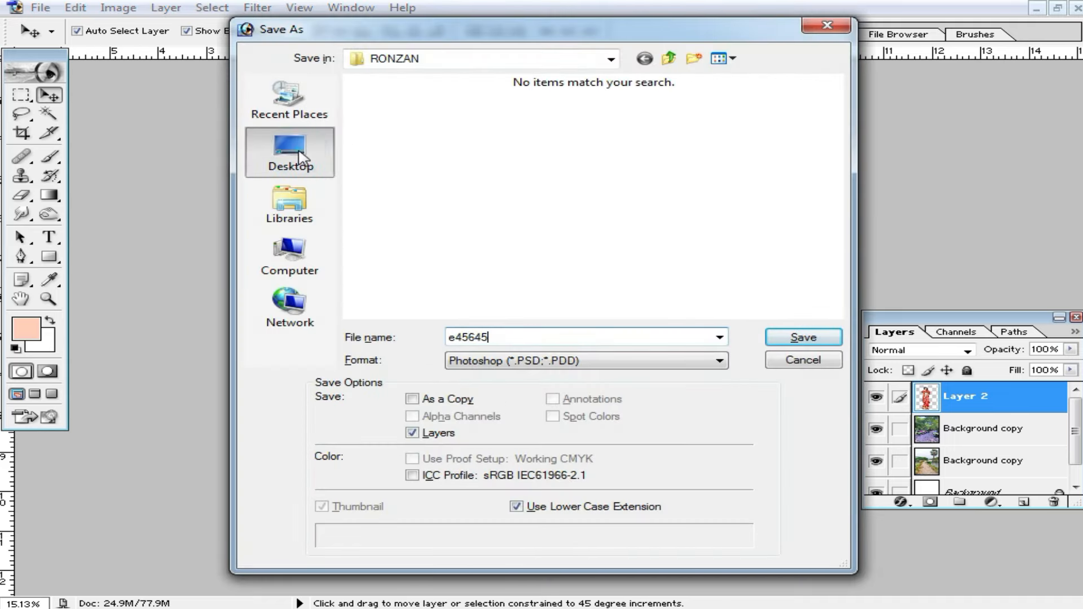
left_click(640, 360)
left_click(618, 443)
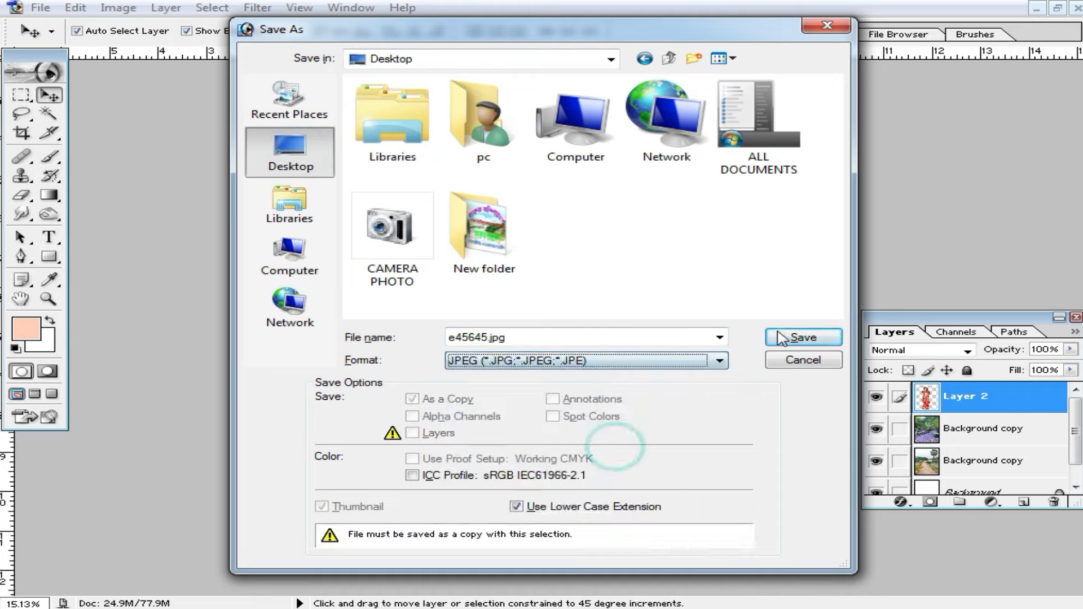
left_click(801, 337)
left_click(708, 188)
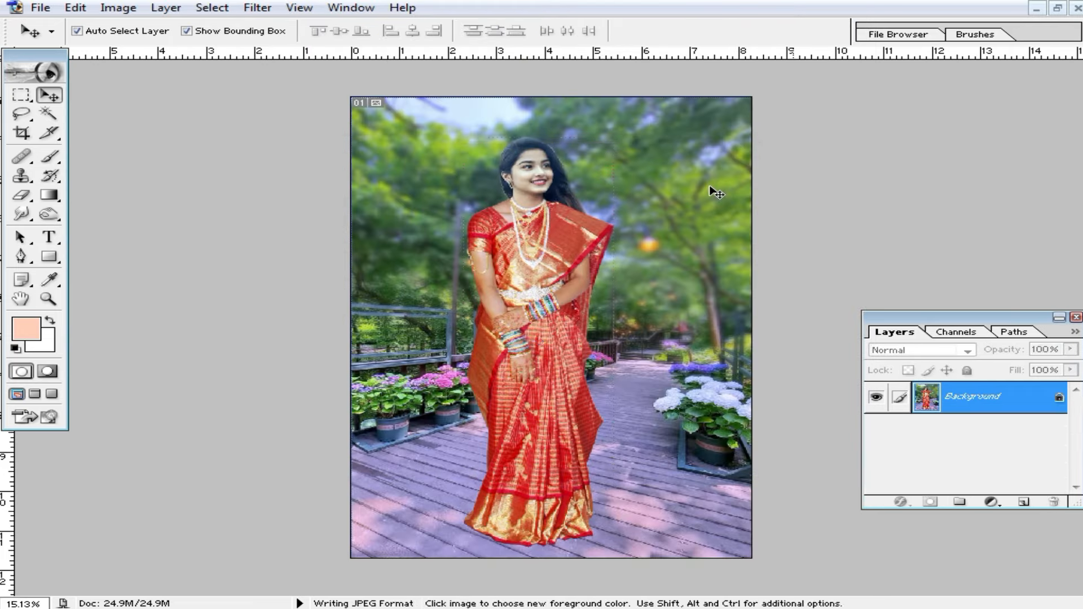